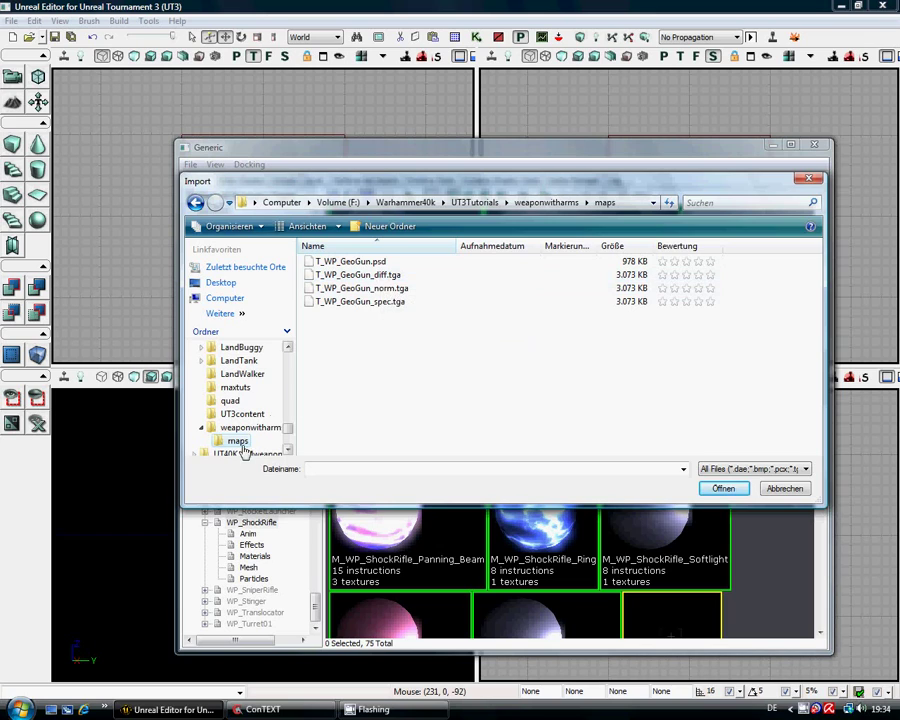
# Choose T_WP_GeoGun_diff.tga from the weaponwitharms maps folder as the texture to import
pyautogui.click(264, 427)
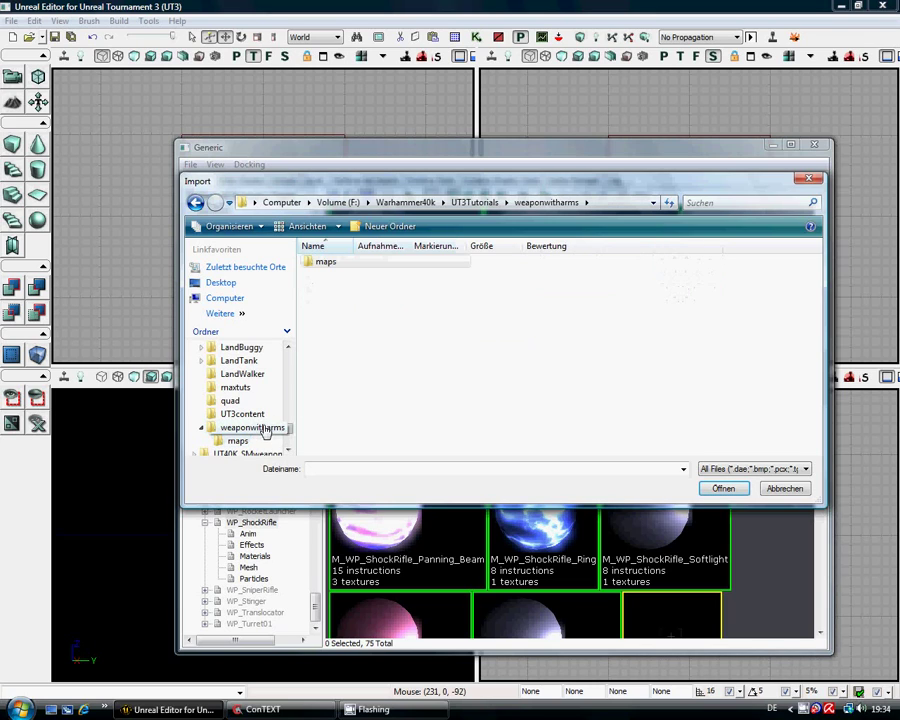
pyautogui.click(237, 441)
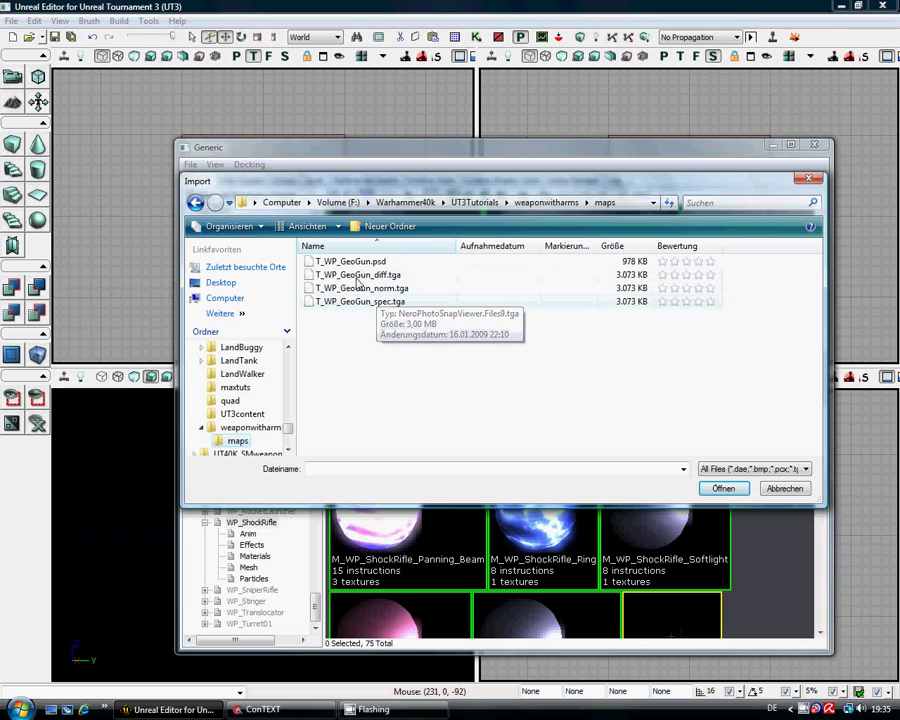
pyautogui.click(354, 277)
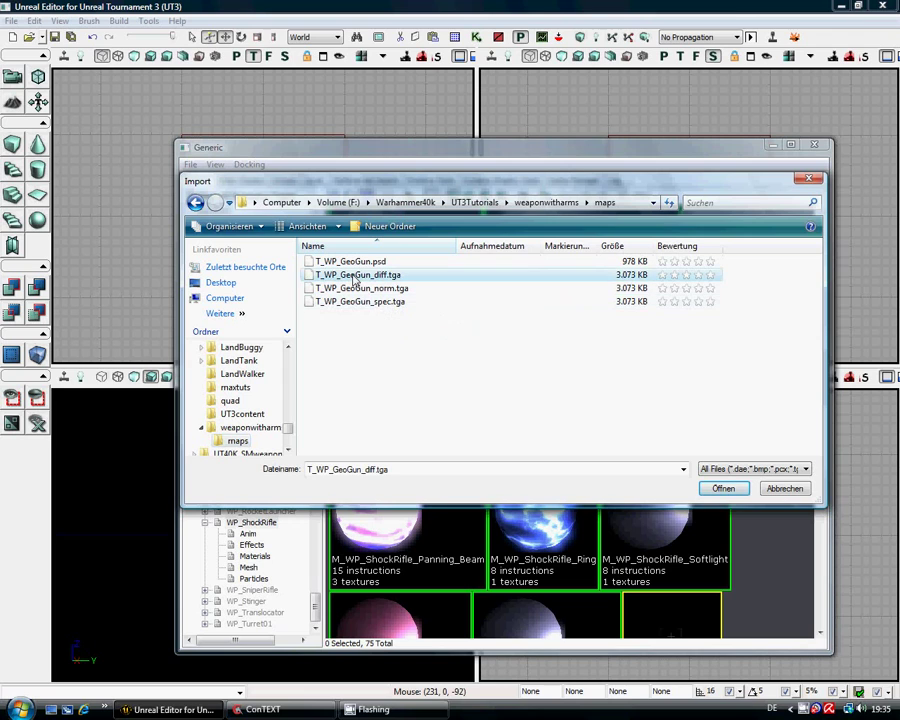
pyautogui.click(723, 489)
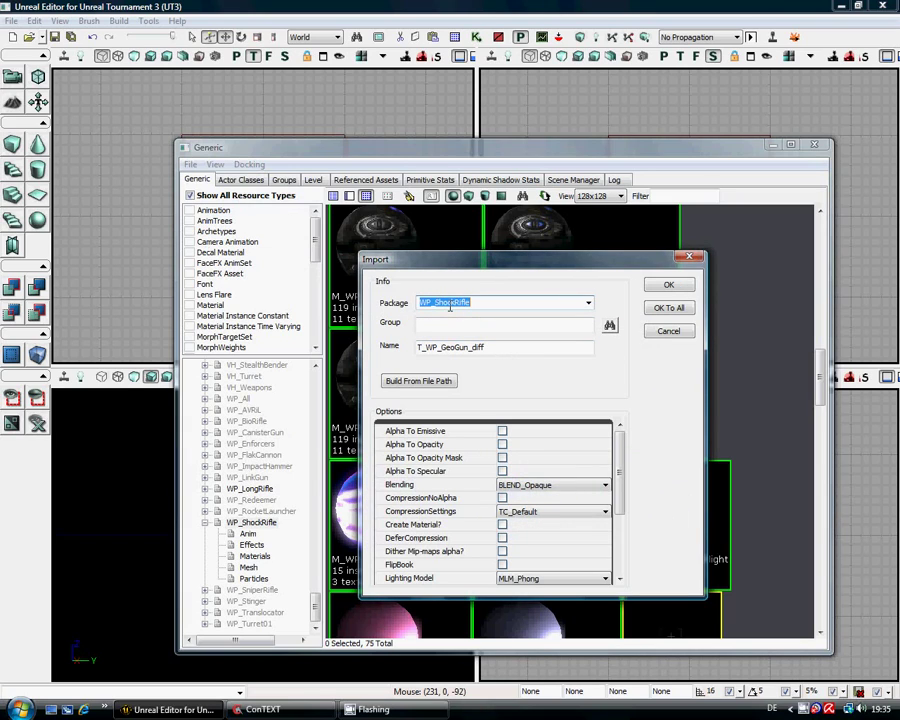
# Set the diffuse texture's import package to WP_GeoShock and its group to Texture
pyautogui.moveTo(434, 302); pyautogui.dragTo(490, 302)
pyautogui.write('Ge')
pyautogui.press('BackSpace')
pyautogui.click(560, 322)
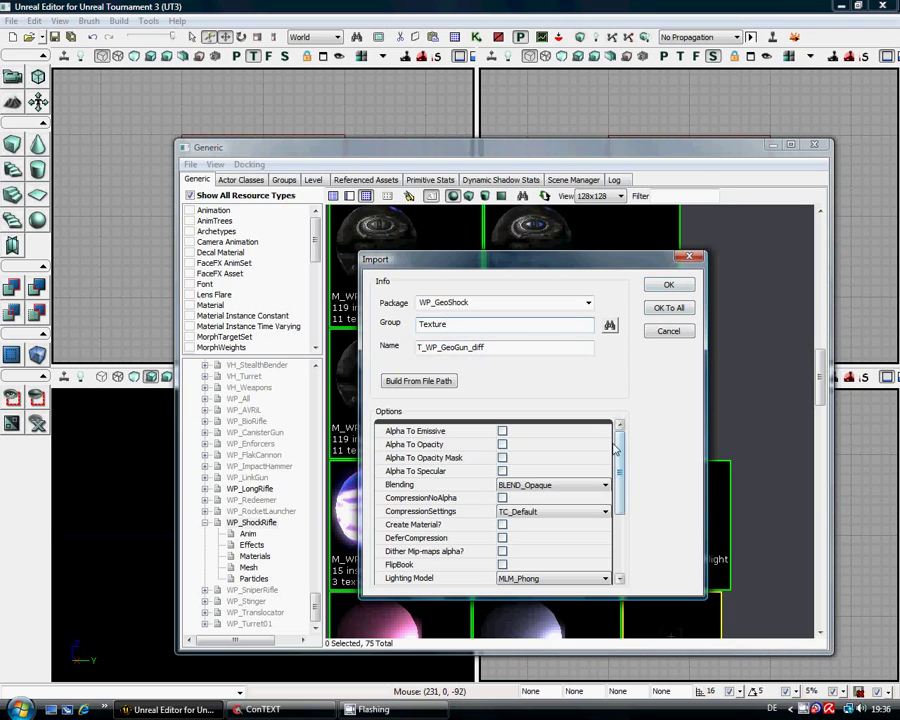
# Set the diffuse texture's LODGroup to TEXTUREGROUP_Weapon and complete its import
pyautogui.moveTo(621, 449); pyautogui.dragTo(623, 503)
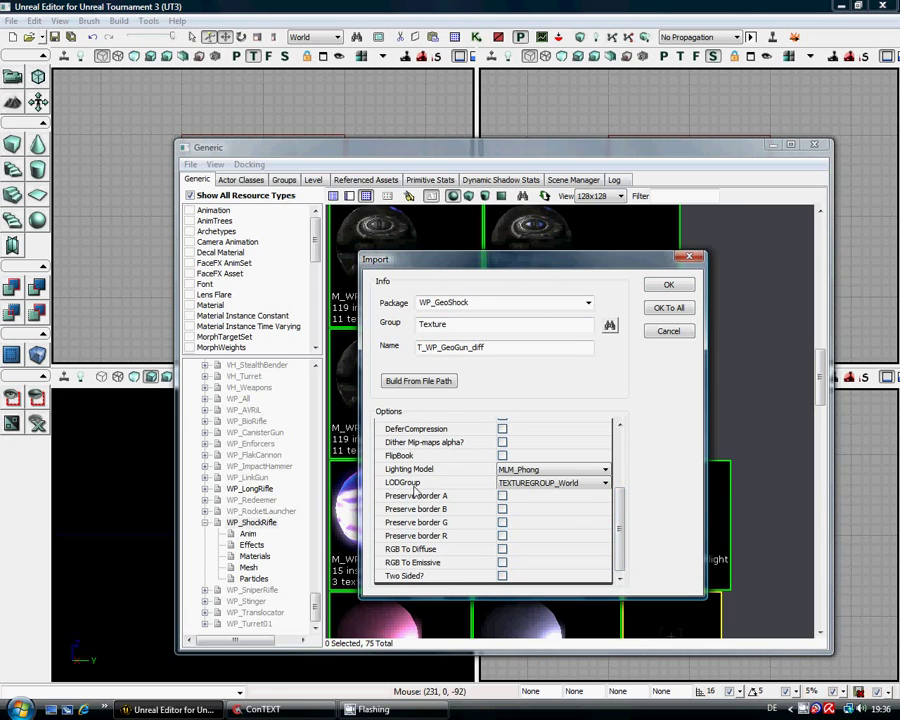
pyautogui.click(606, 485)
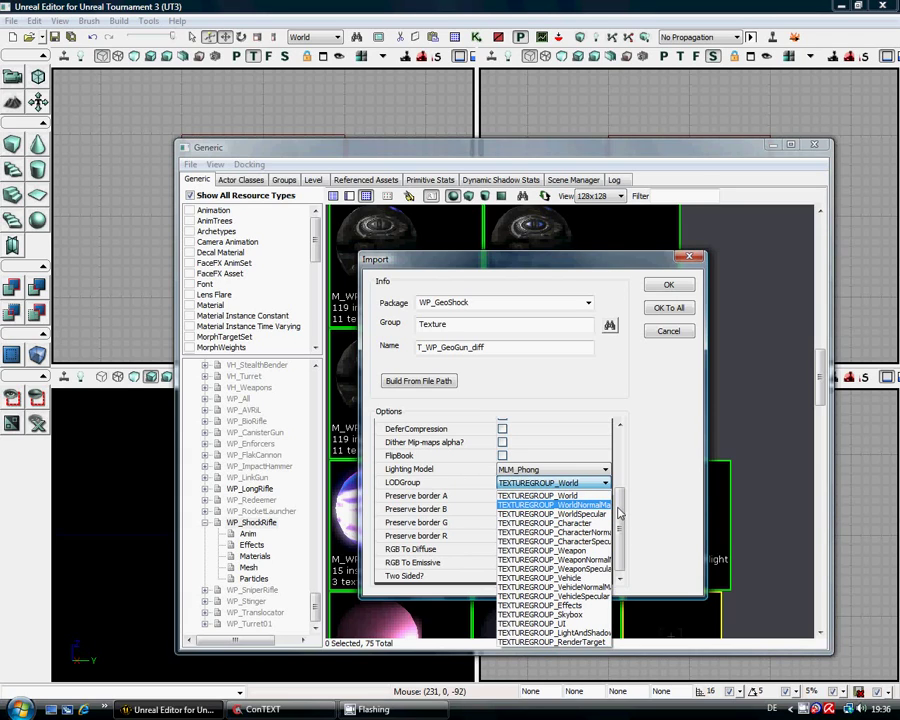
pyautogui.click(514, 552)
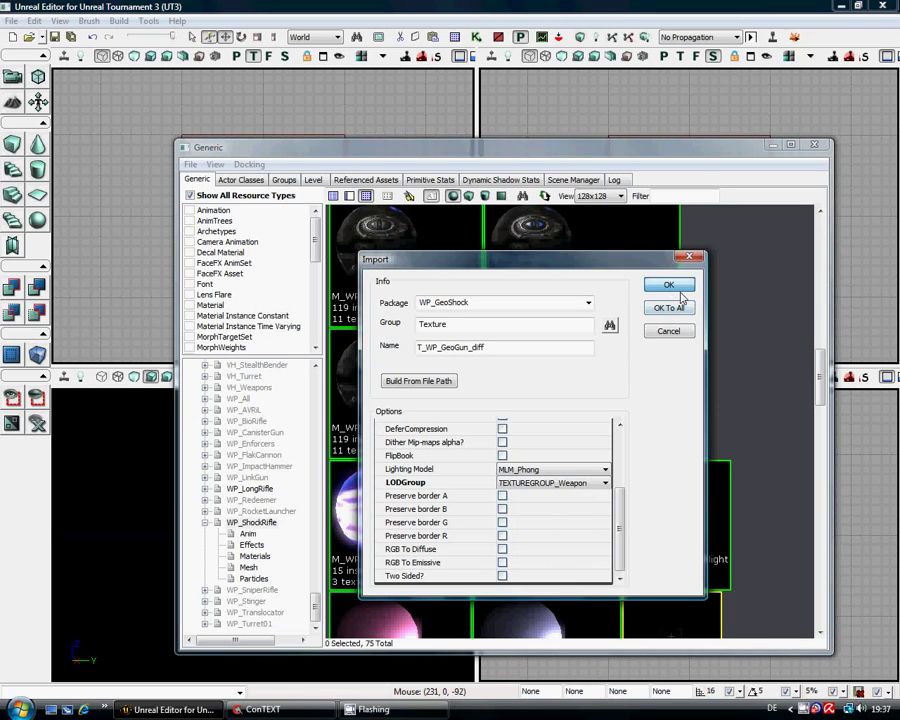
pyautogui.click(682, 306)
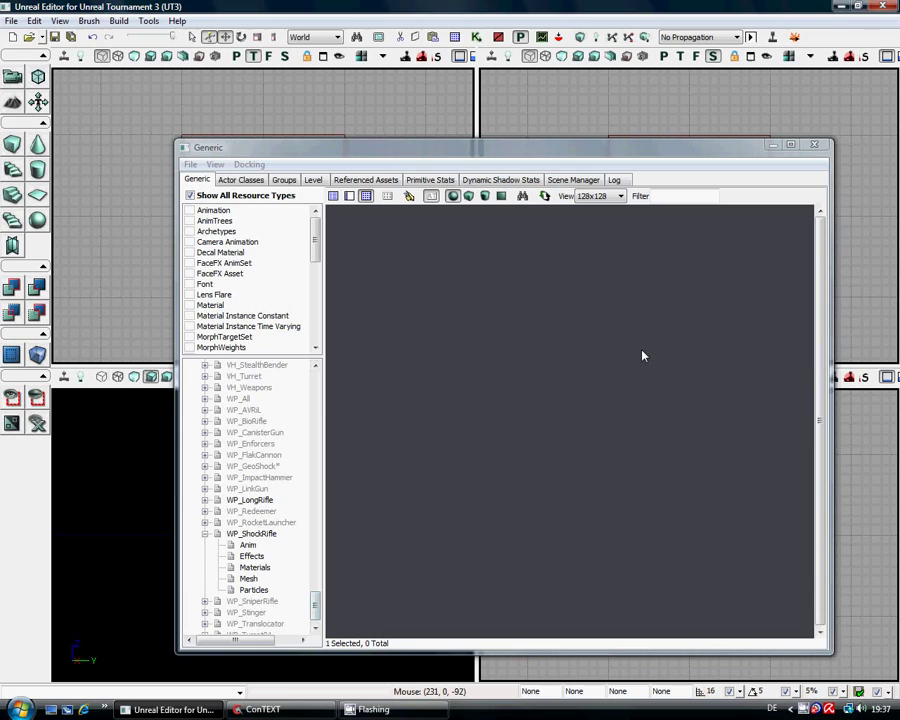
# Expand the WP_GeoShock package in the package tree and select its Texture group
pyautogui.click(266, 471)
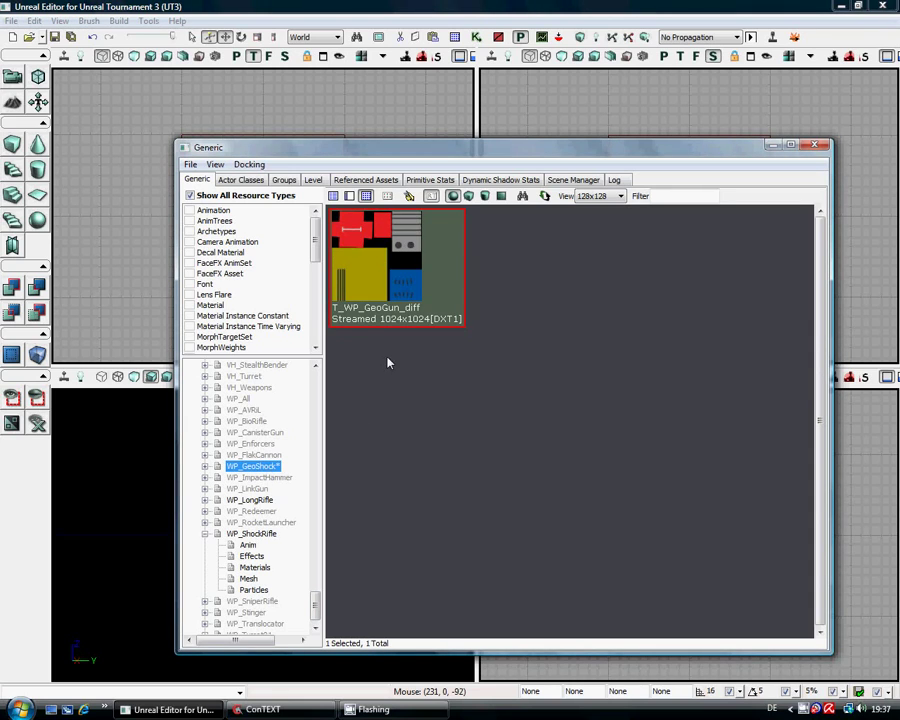
pyautogui.click(205, 467)
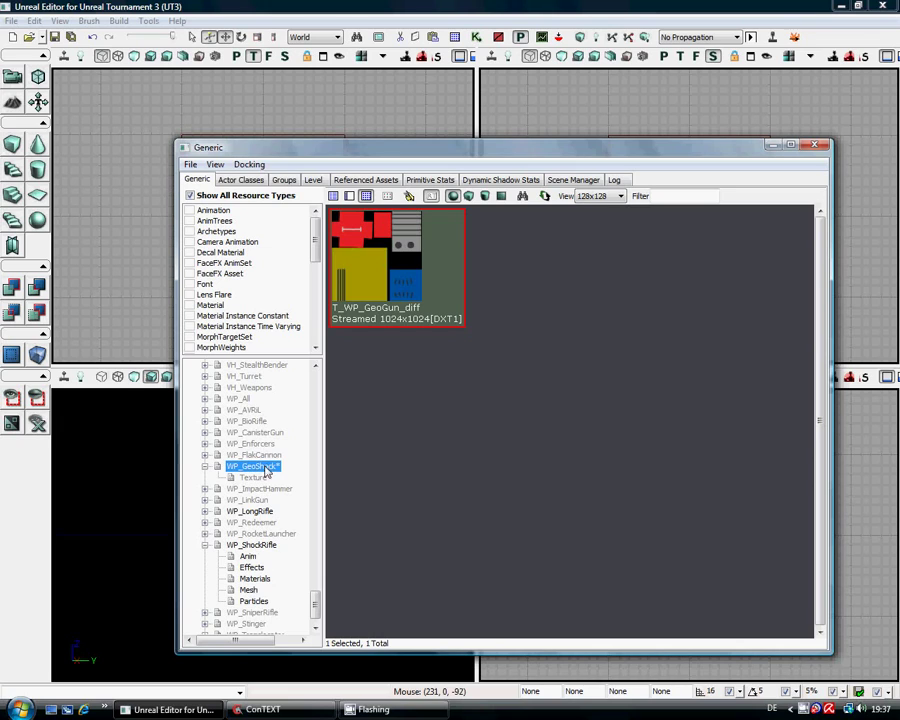
pyautogui.click(253, 478)
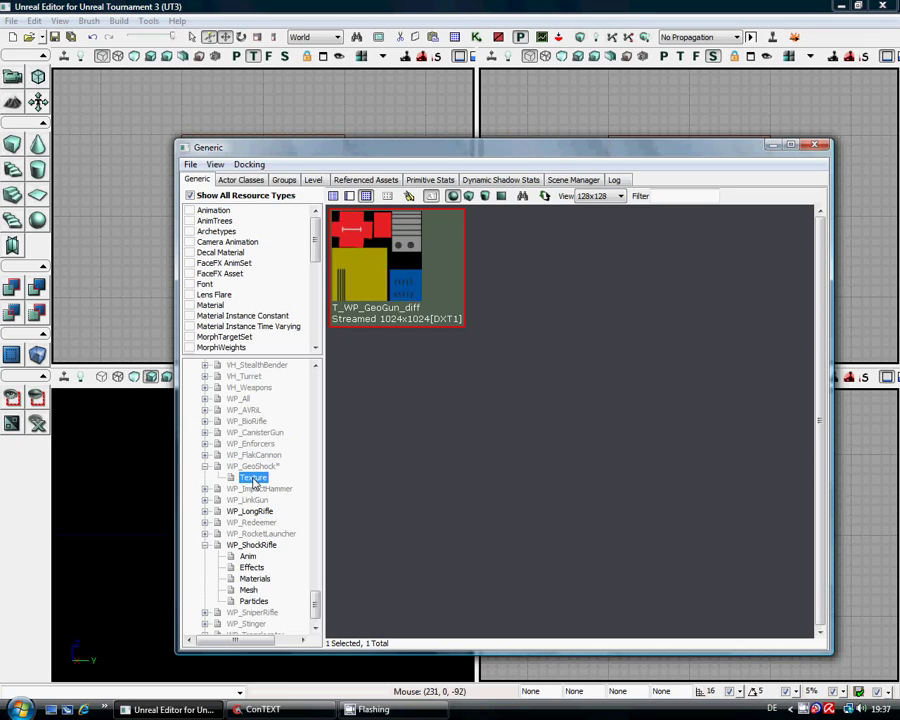
# Start another import with T_WP_GeoGun_norm.tga from the maps folder as the source file
pyautogui.click(190, 164)
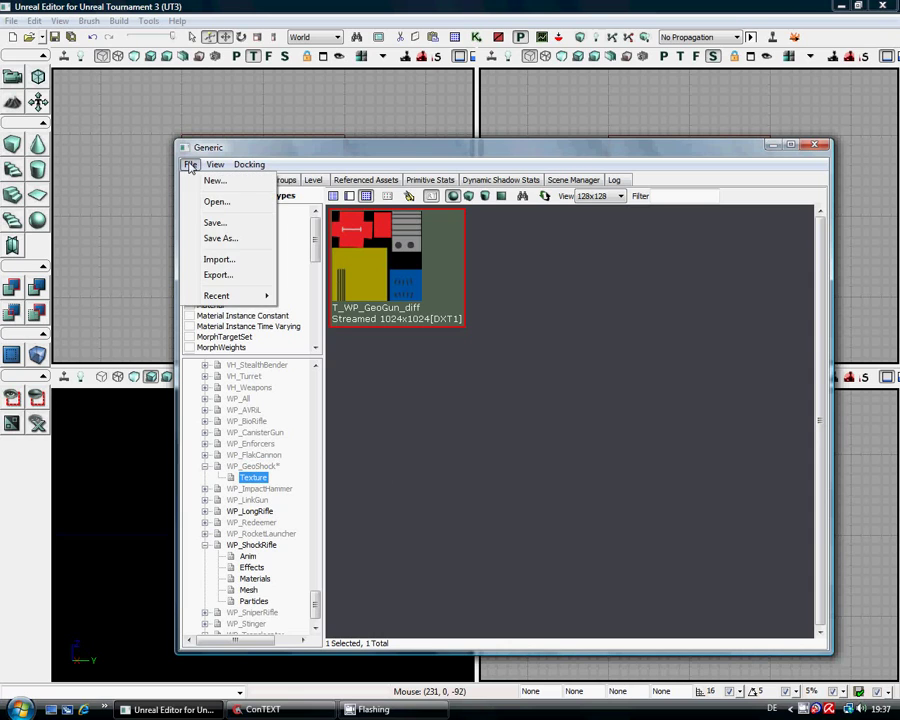
pyautogui.click(219, 260)
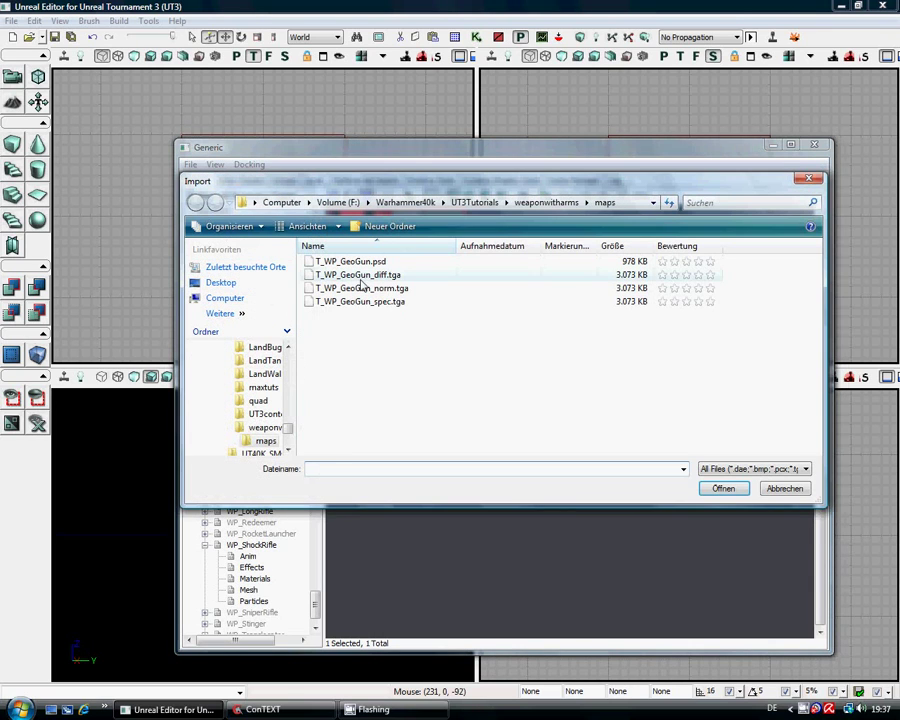
pyautogui.click(375, 289)
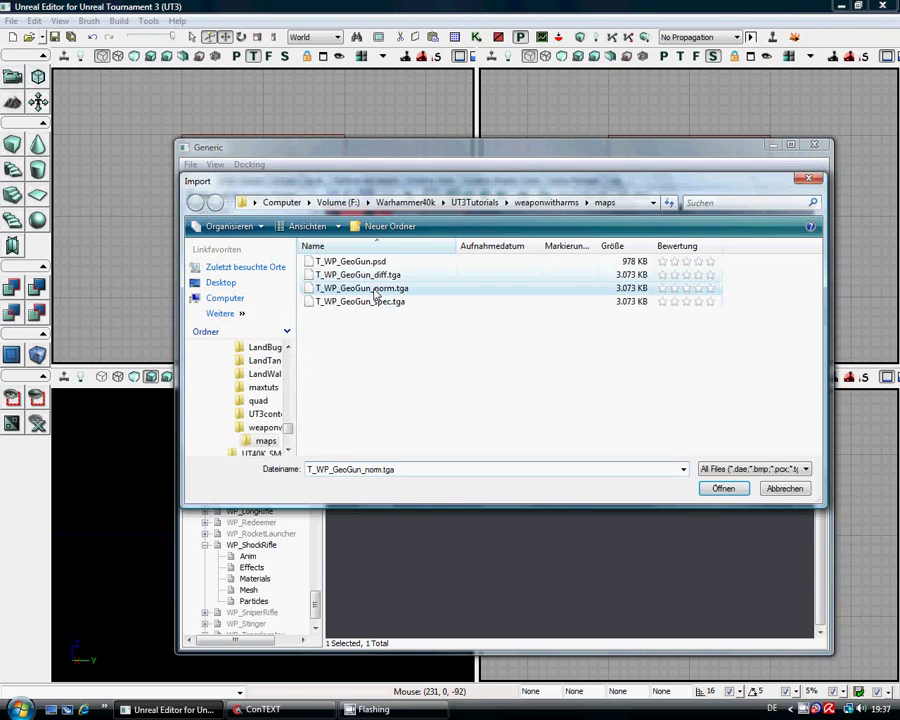
pyautogui.click(725, 490)
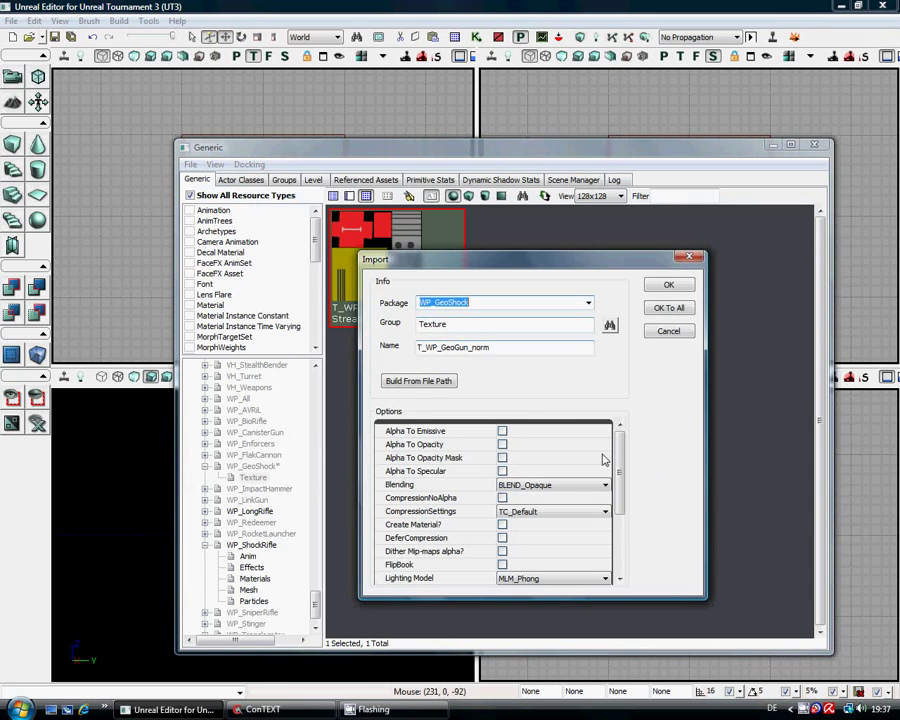
# Set the normal map's LODGroup to the weapon normal map texture group and import it into WP_GeoShock
pyautogui.moveTo(621, 480); pyautogui.dragTo(620, 538)
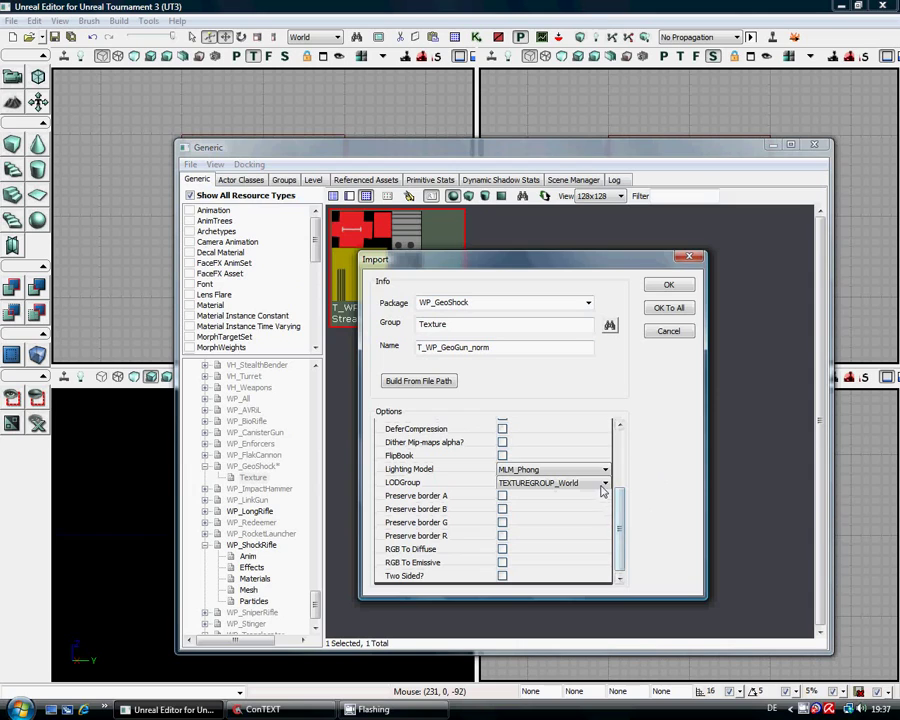
pyautogui.click(605, 483)
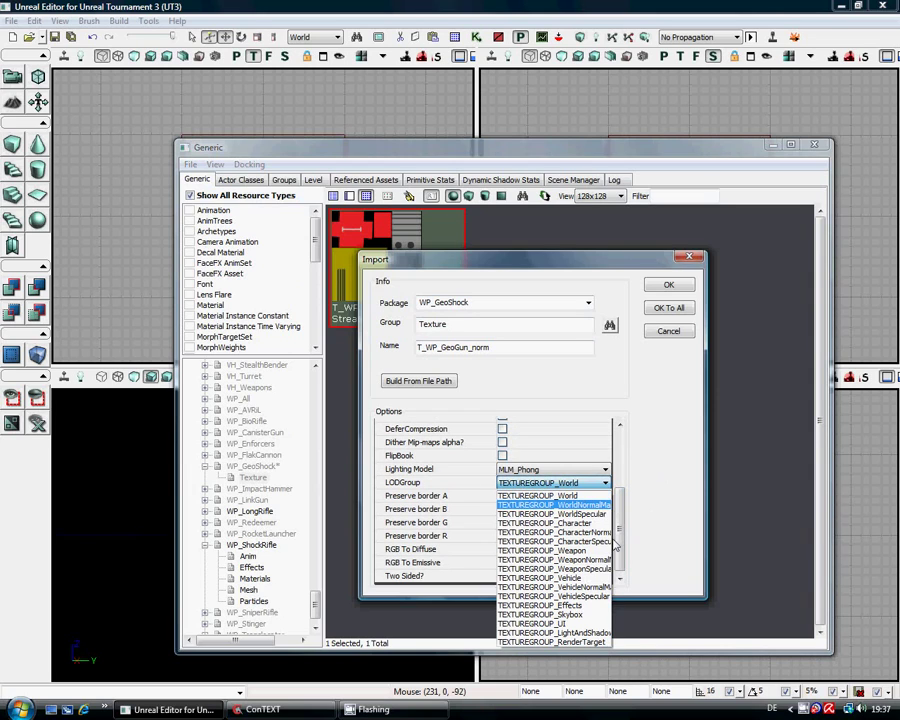
pyautogui.click(599, 566)
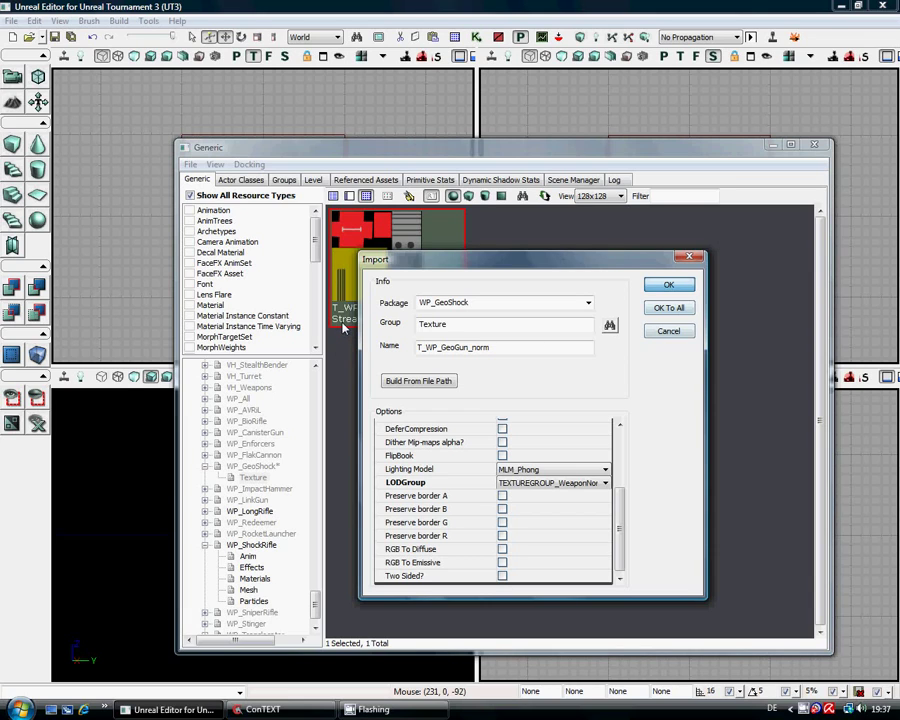
pyautogui.press('Return')
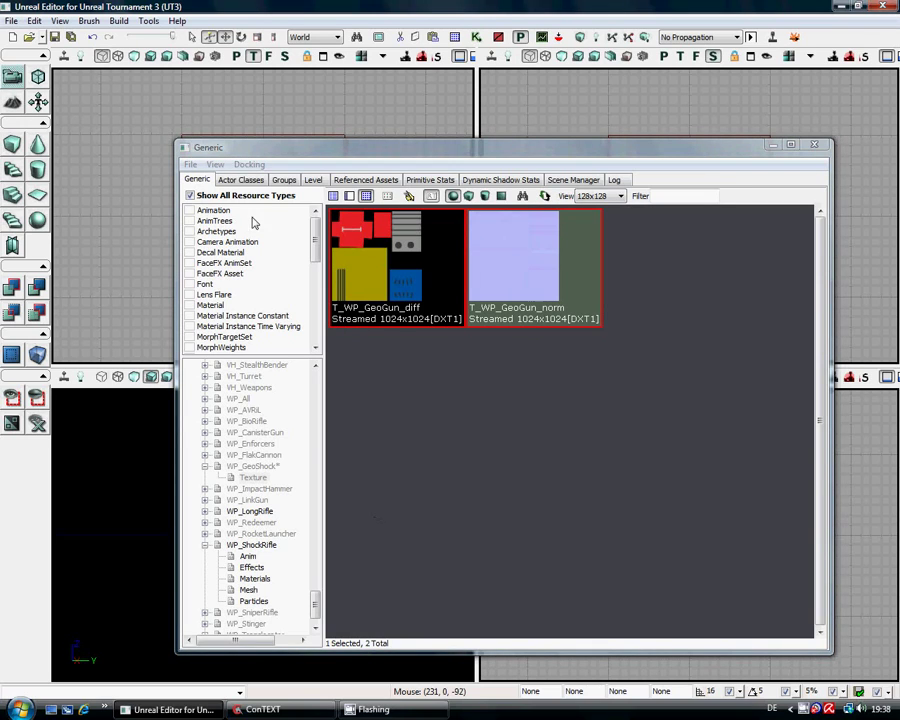
# Start another import with T_WP_GeoGun_spec.tga from the maps folder as the source file
pyautogui.click(190, 164)
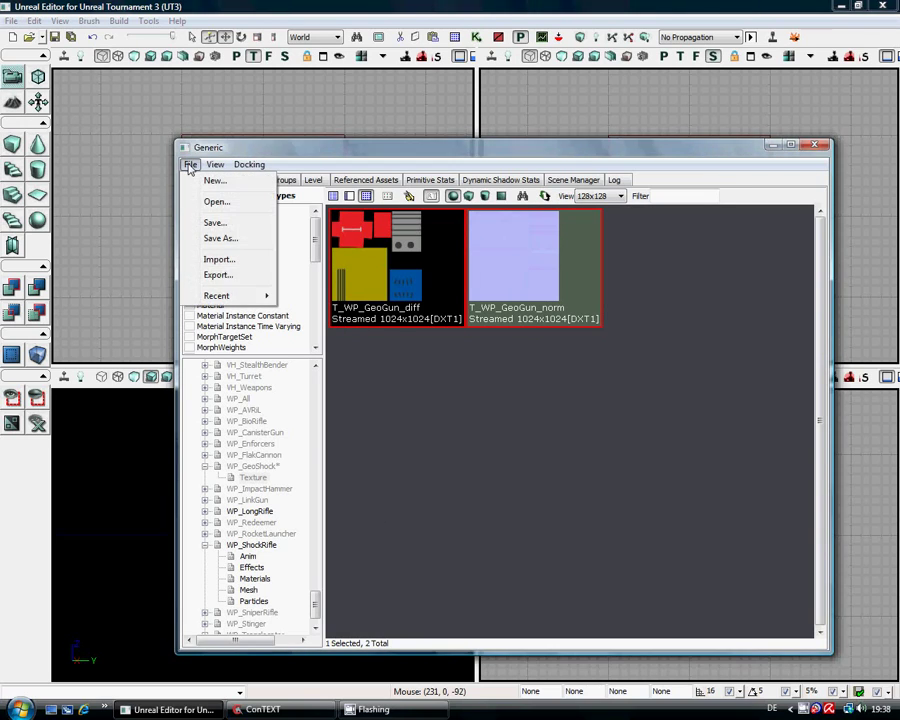
pyautogui.click(220, 262)
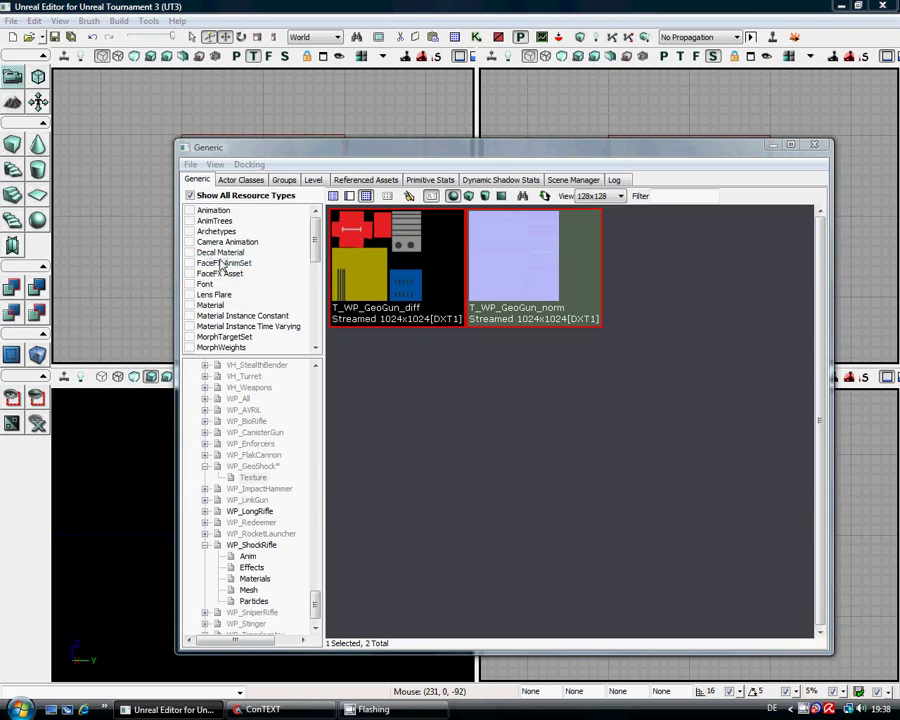
pyautogui.click(388, 303)
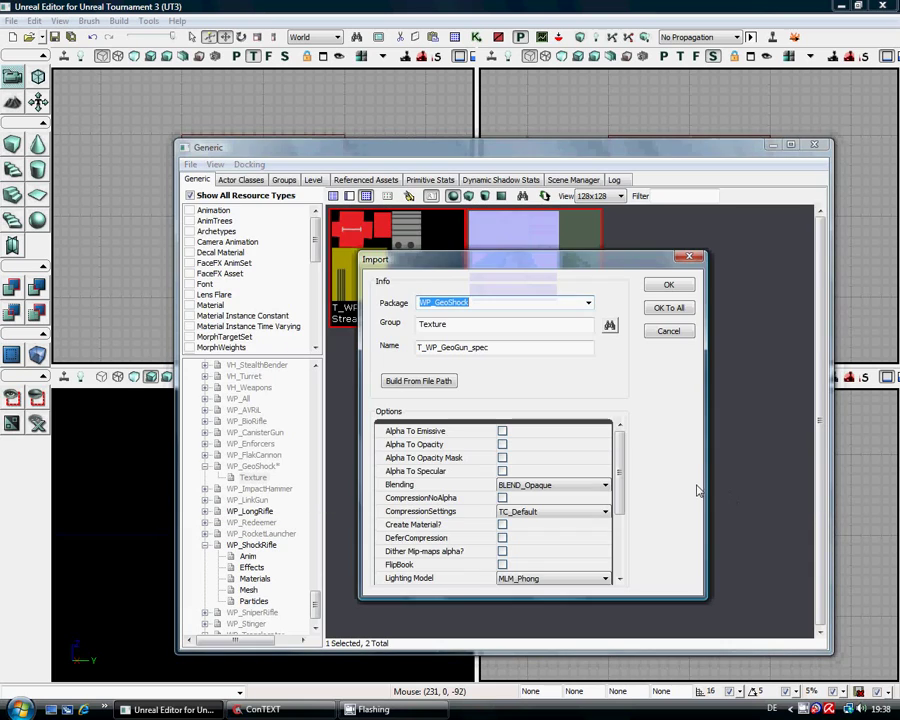
# Set the specular texture's LODGroup to the weapon specular texture group and import it into WP_GeoShock
pyautogui.moveTo(621, 477); pyautogui.dragTo(621, 533)
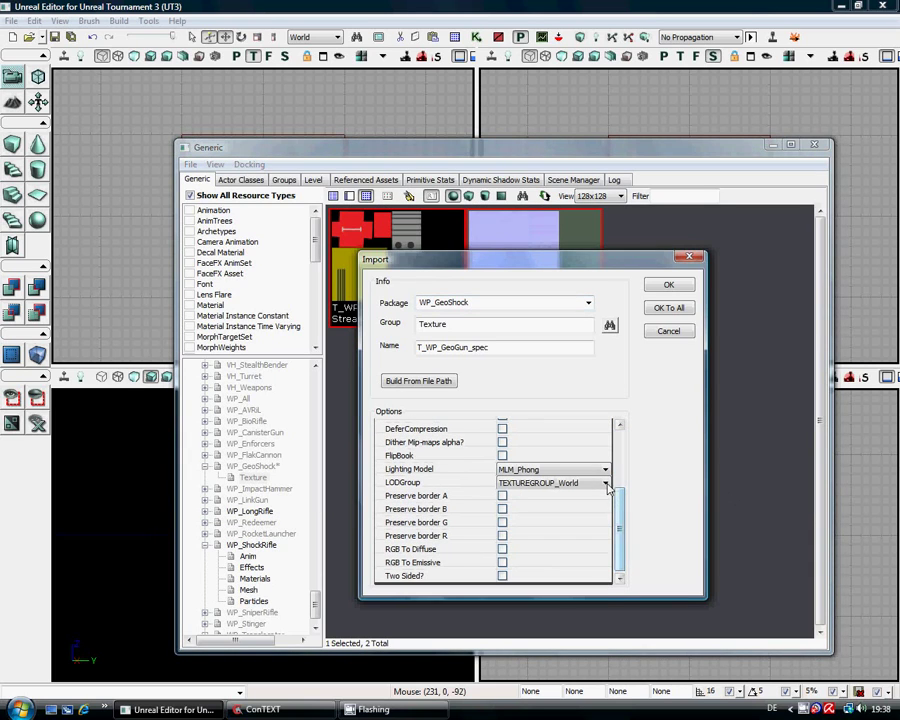
pyautogui.click(605, 482)
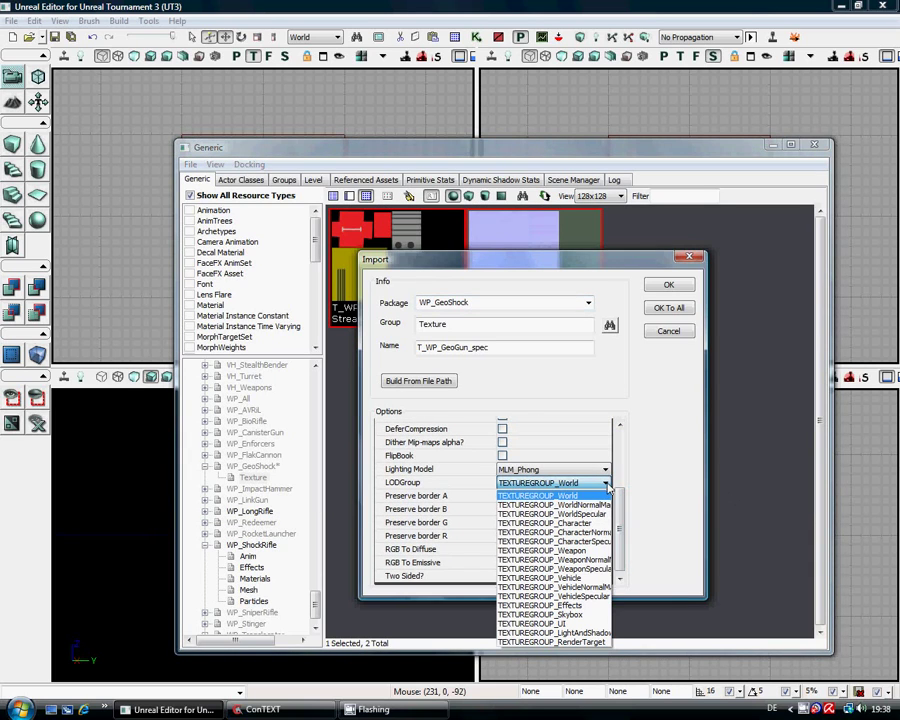
pyautogui.click(592, 555)
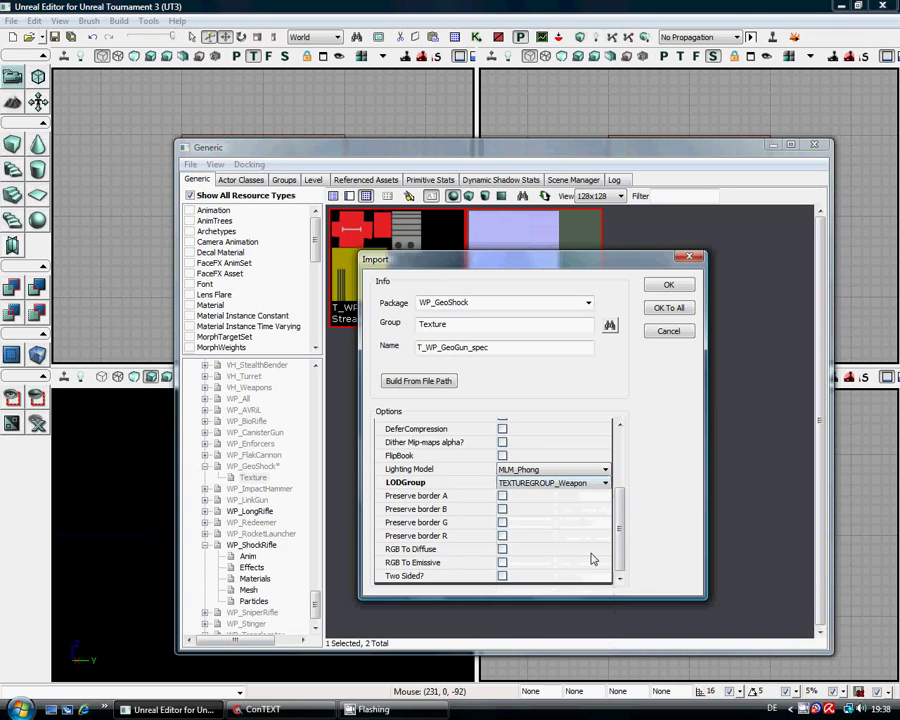
pyautogui.click(606, 484)
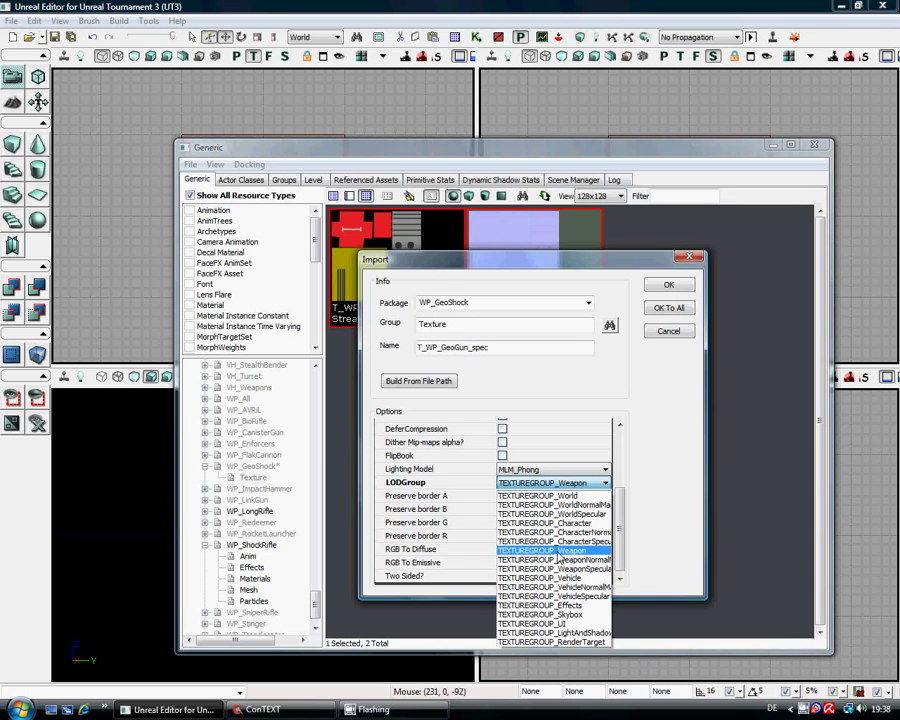
pyautogui.click(593, 570)
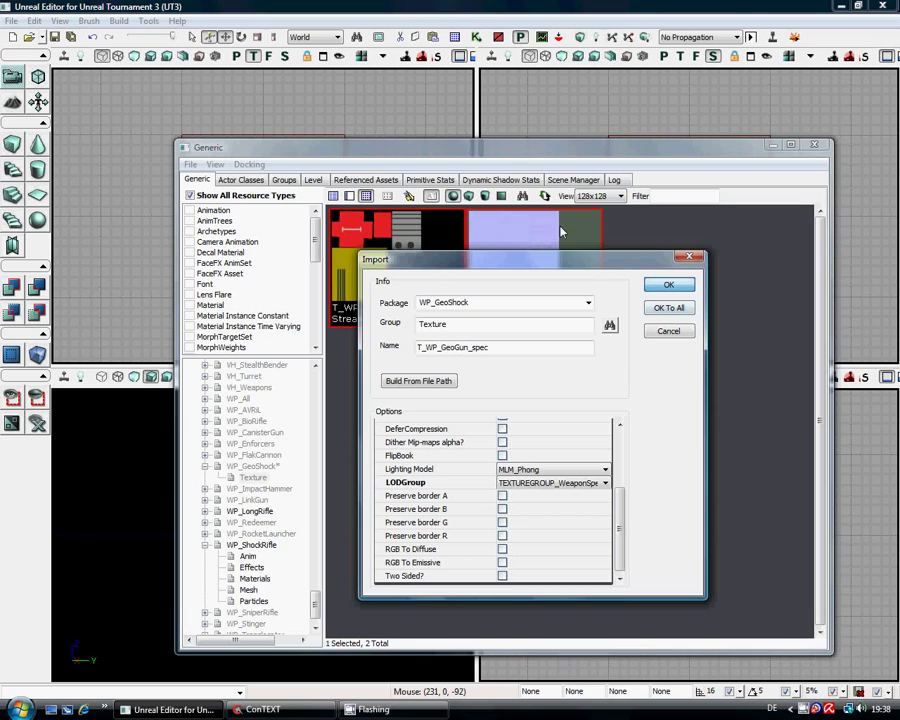
pyautogui.press('Return')
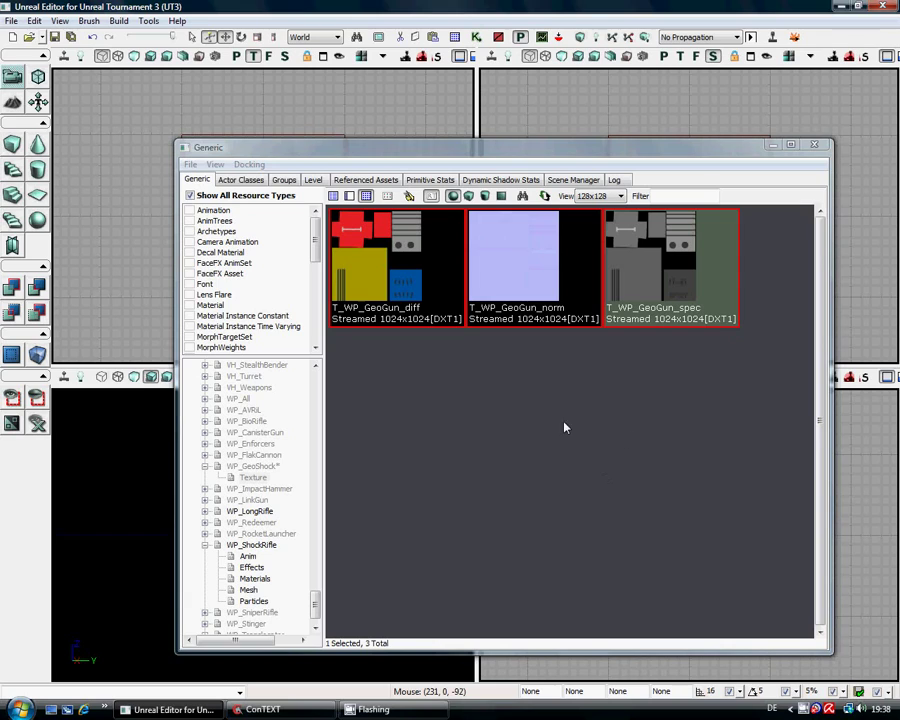
# In the T_WP_GeoGun_norm texture properties, set CompressionSettings to TC_Normalmap and LODGroup to TEXTUREGROUP_WeaponNormalMap
pyautogui.doubleClick(513, 264)
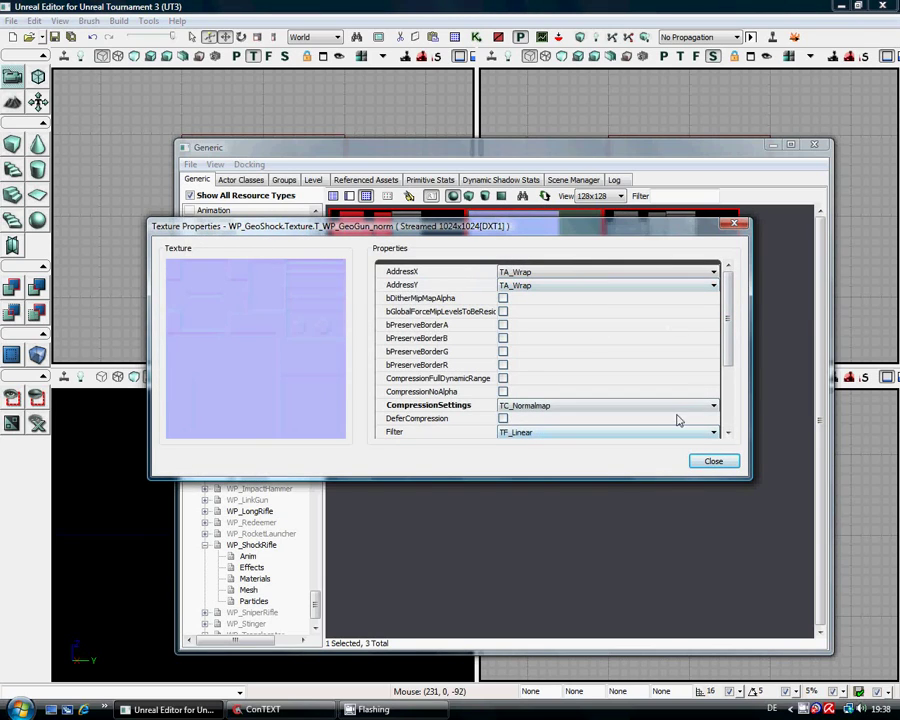
pyautogui.moveTo(728, 320); pyautogui.dragTo(731, 387)
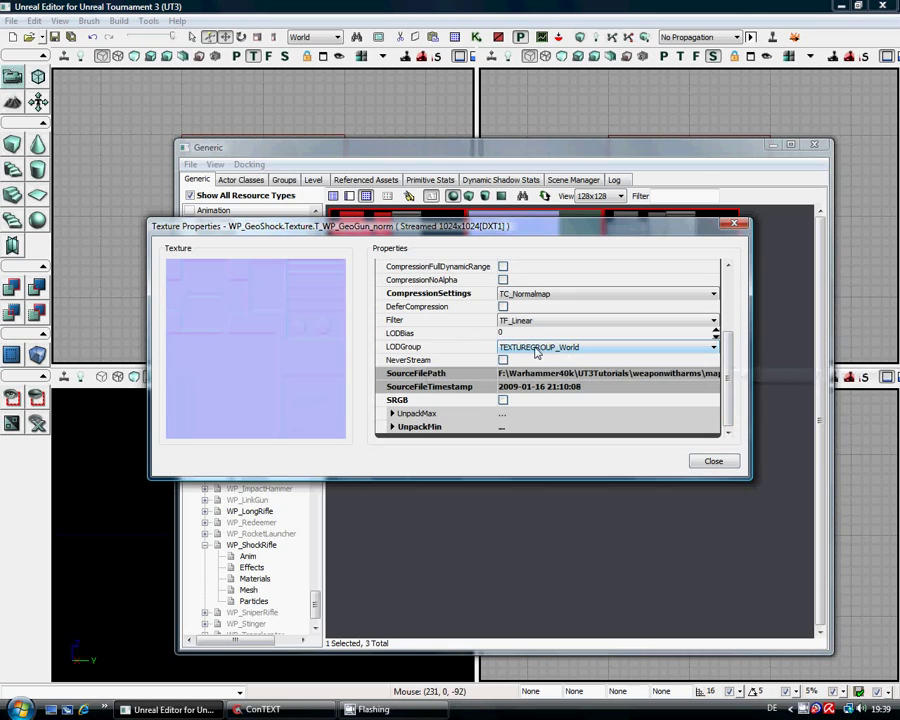
pyautogui.click(711, 349)
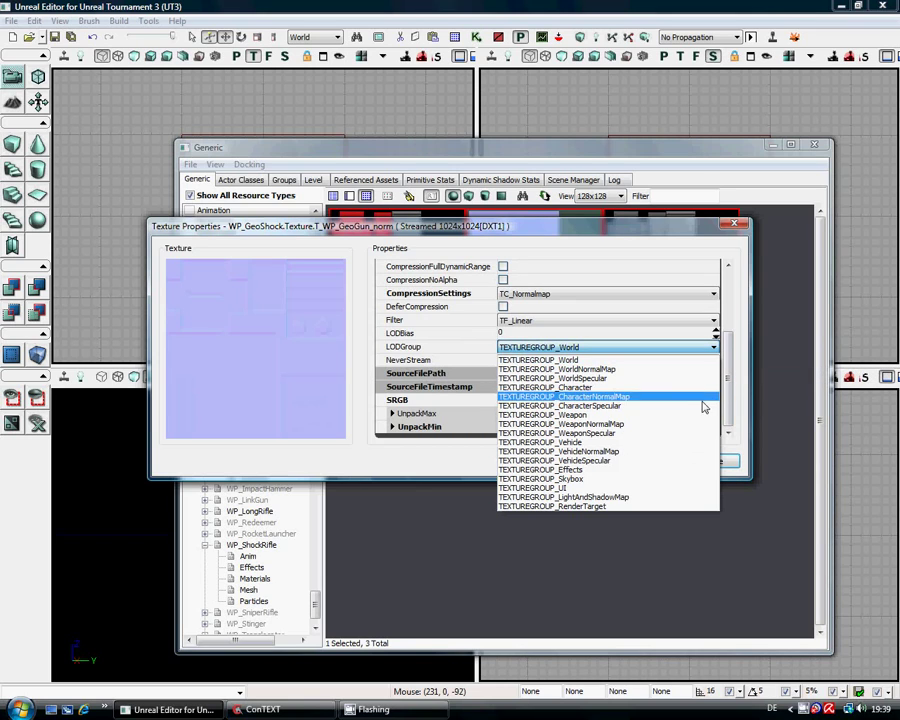
pyautogui.click(655, 427)
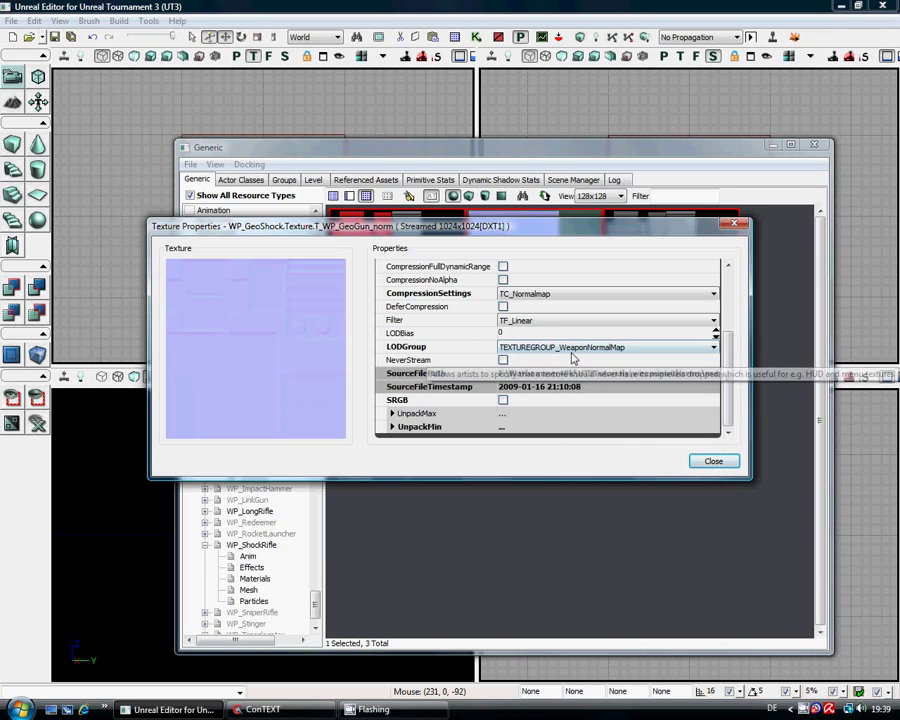
pyautogui.click(713, 462)
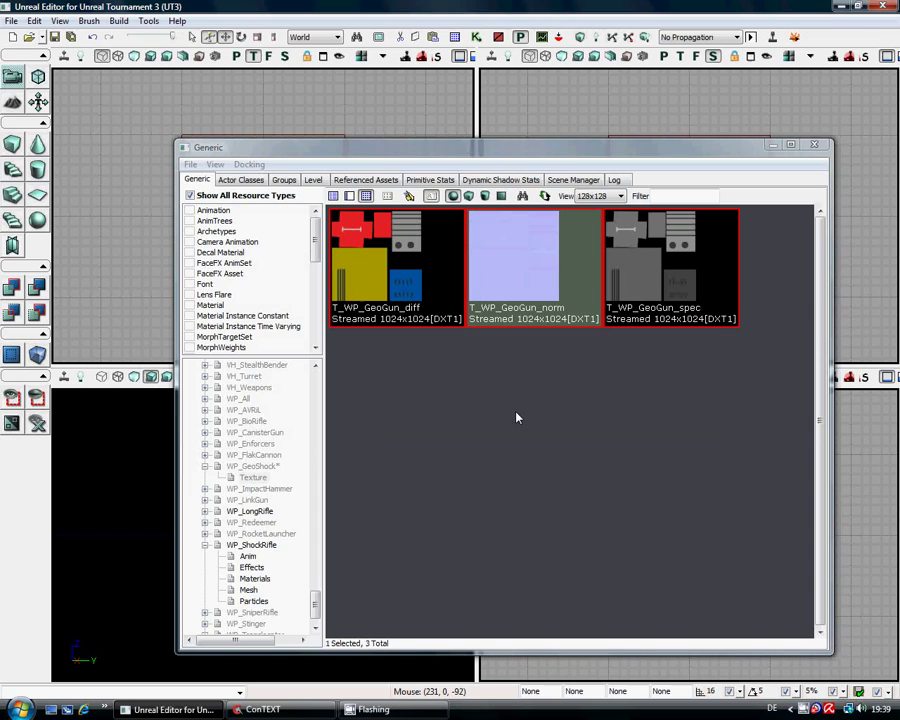
# Start a new Material in the WP_GeoShock package with Materials as its group
pyautogui.click(258, 467)
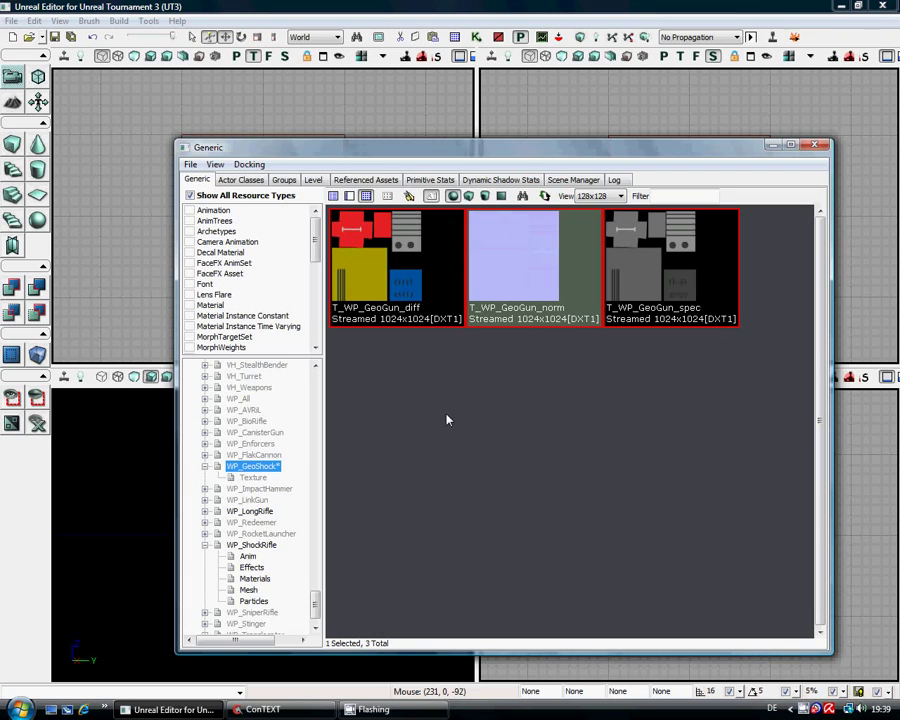
pyautogui.rightClick(492, 380)
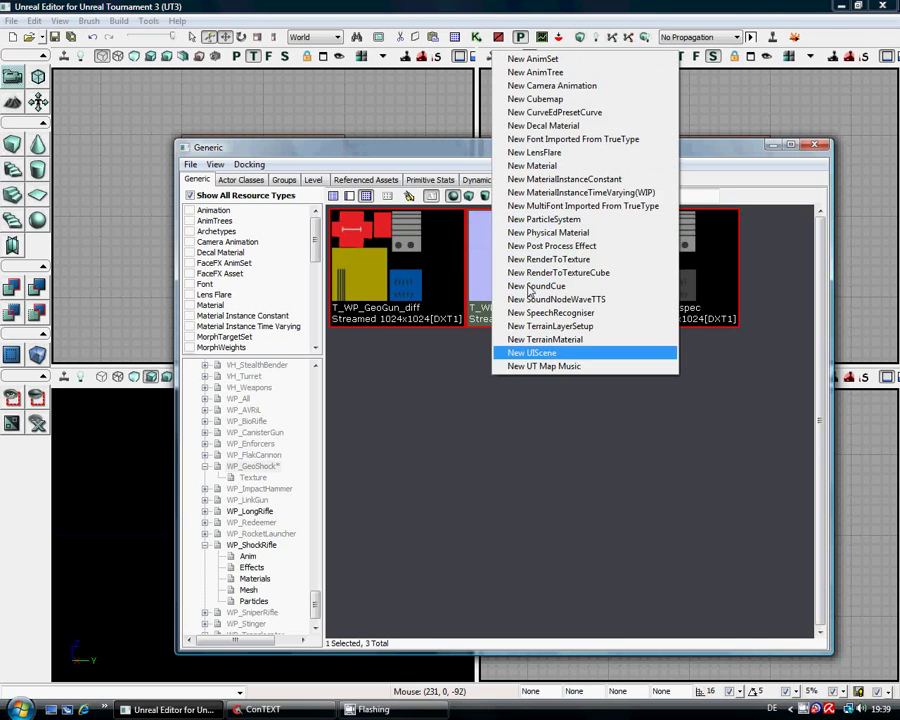
pyautogui.click(538, 166)
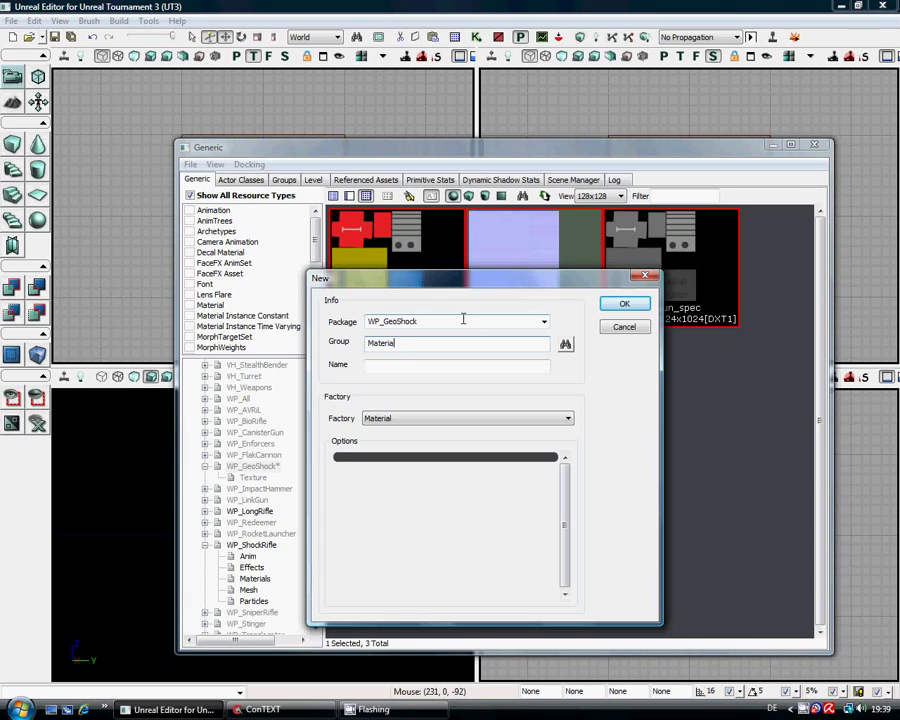
pyautogui.click(407, 364)
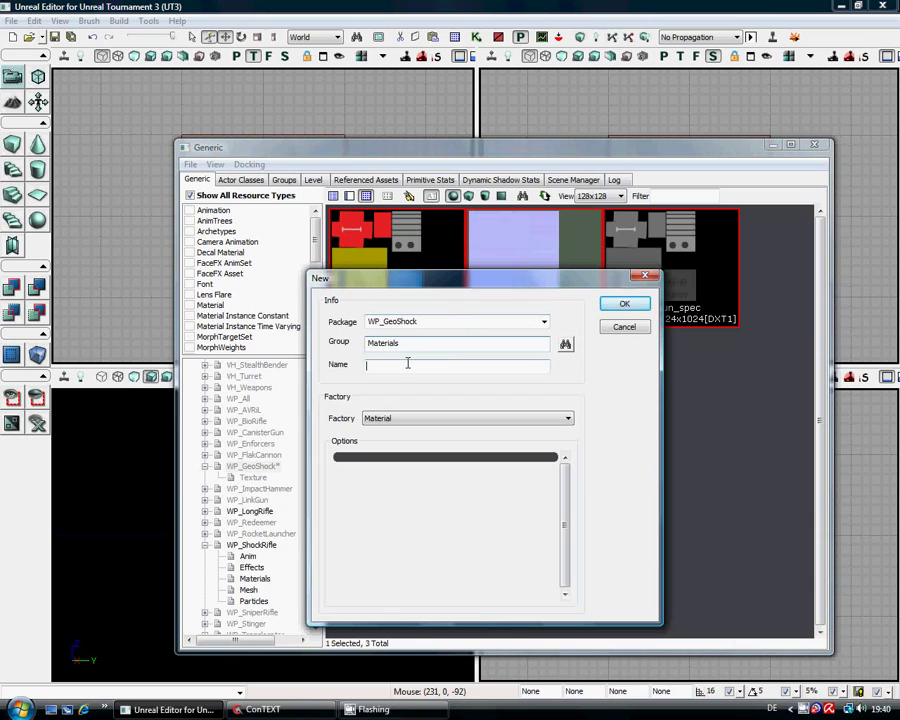
# Switch to ConTEXT and copy the material name M_WP_GeoShock from GeoShock.txt
pyautogui.click(278, 708)
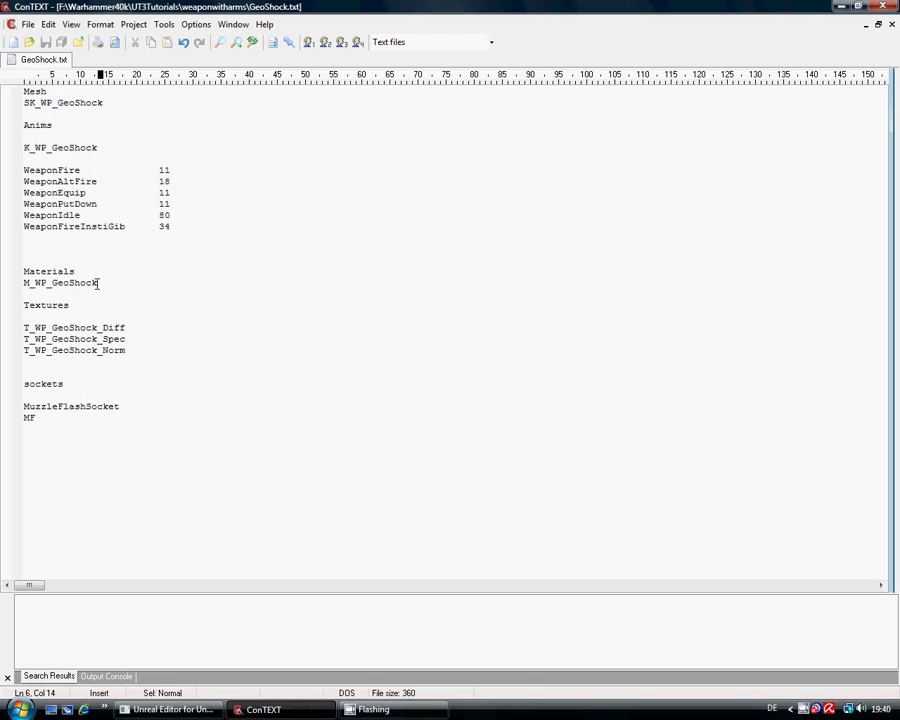
pyautogui.moveTo(97, 283); pyautogui.dragTo(24, 283)
pyautogui.rightClick(43, 289)
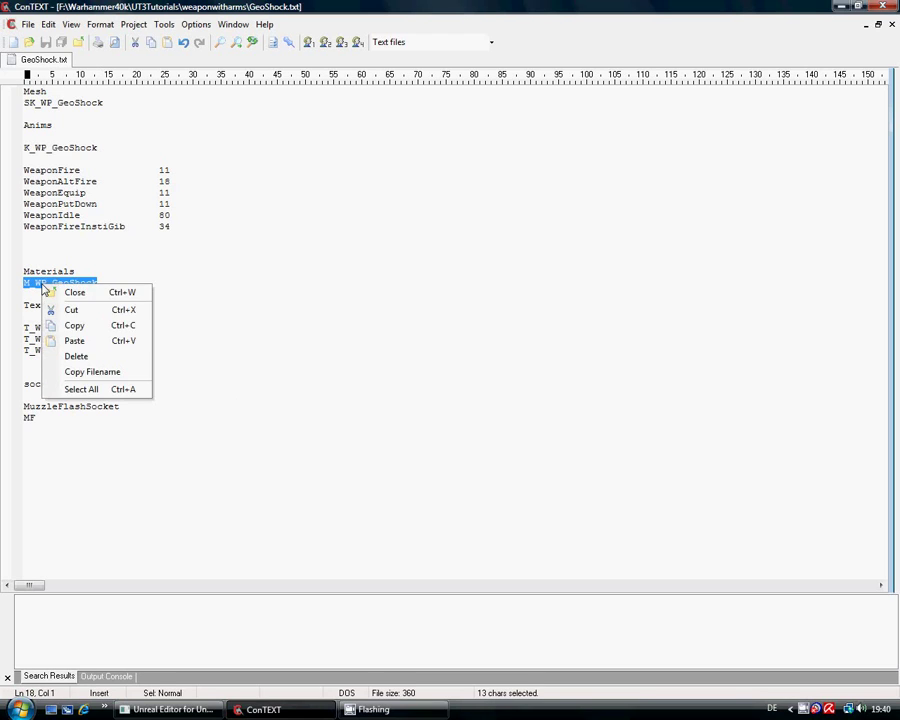
pyautogui.click(76, 323)
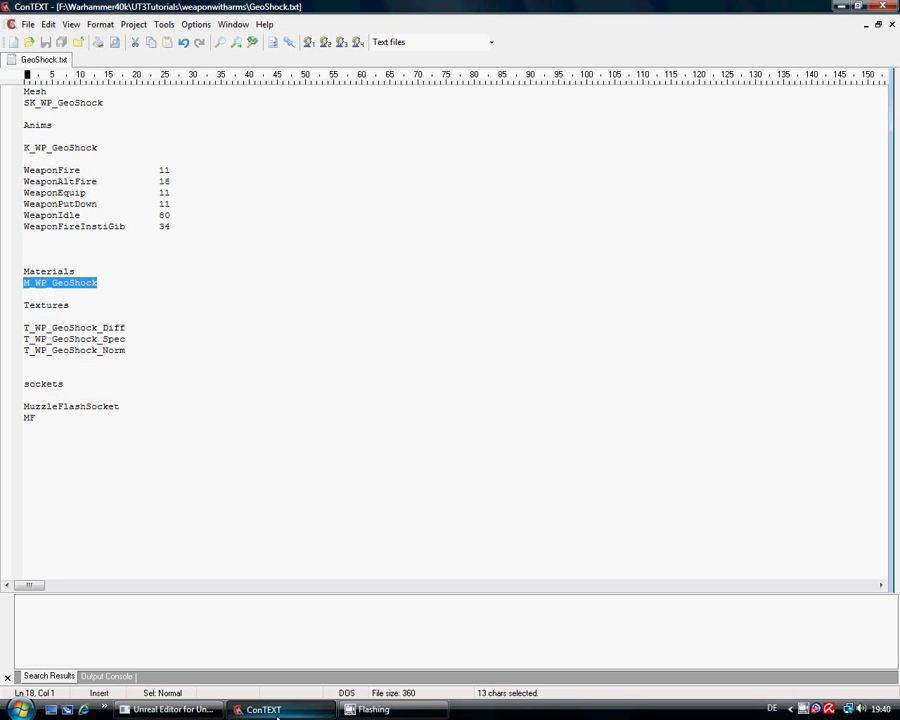
# Back in Unreal Editor, name the new material M_WP_GeoShock and create it, fully loading the WP_GeoShock package
pyautogui.click(168, 709)
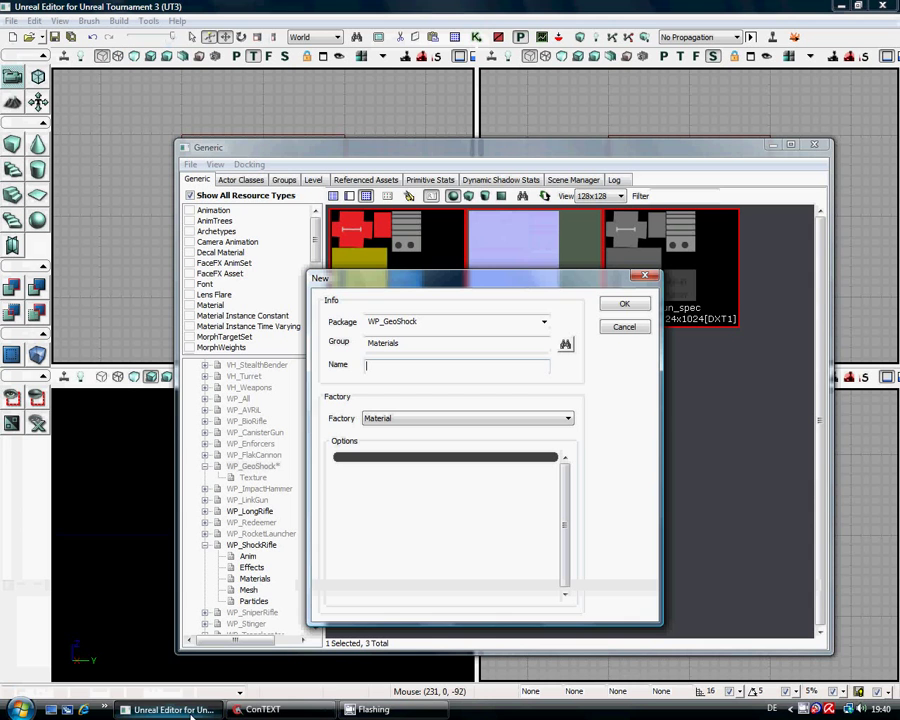
pyautogui.rightClick(429, 366)
pyautogui.click(461, 427)
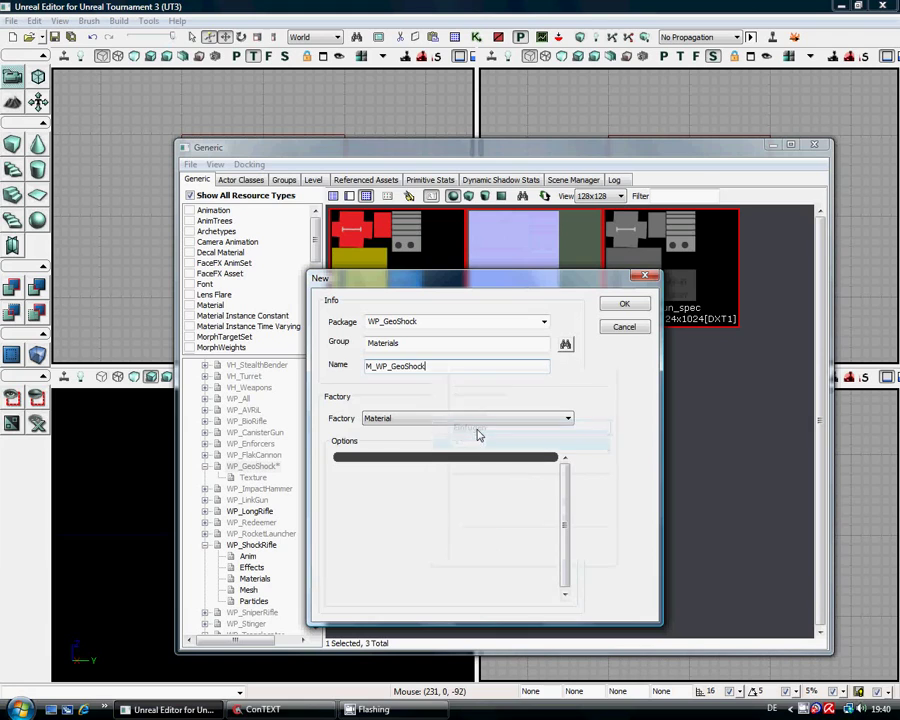
pyautogui.click(624, 303)
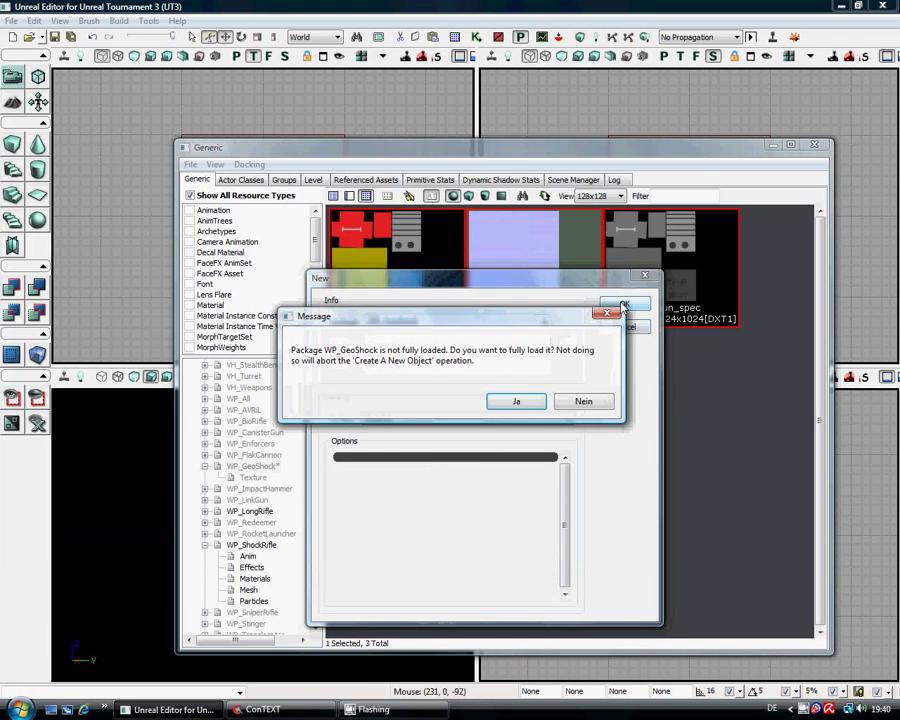
pyautogui.click(516, 403)
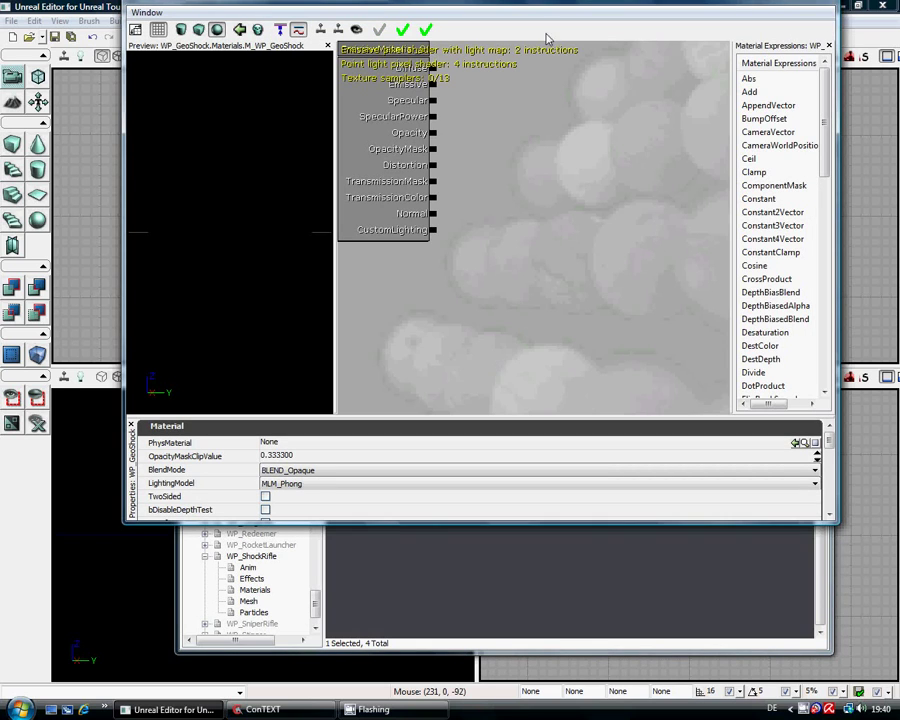
# Add a TextureSample expression beside the M_WP_GeoShock material node in the Material Editor
pyautogui.moveTo(550, 6); pyautogui.dragTo(504, 161)
pyautogui.moveTo(345, 315); pyautogui.dragTo(351, 406)
pyautogui.moveTo(201, 406); pyautogui.dragTo(152, 400)
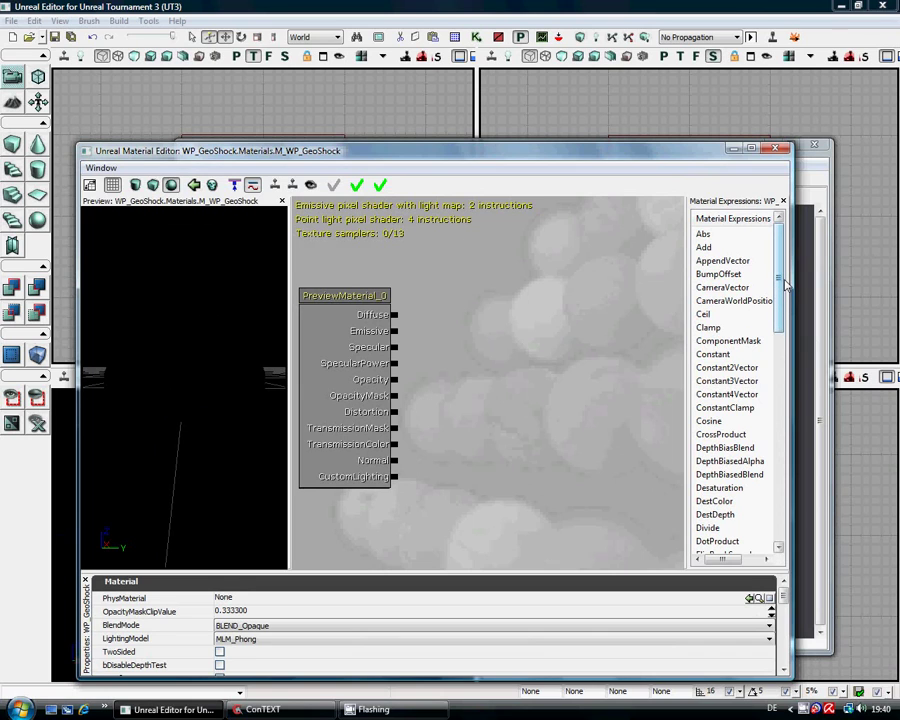
pyautogui.moveTo(787, 286); pyautogui.dragTo(776, 492)
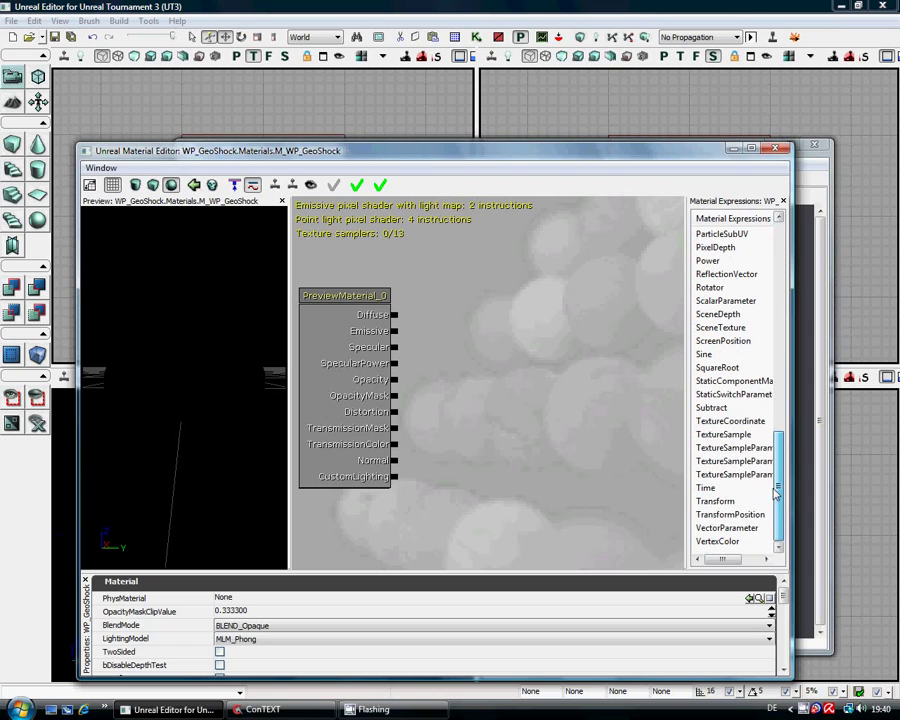
pyautogui.click(718, 436)
pyautogui.moveTo(716, 440); pyautogui.dragTo(505, 310)
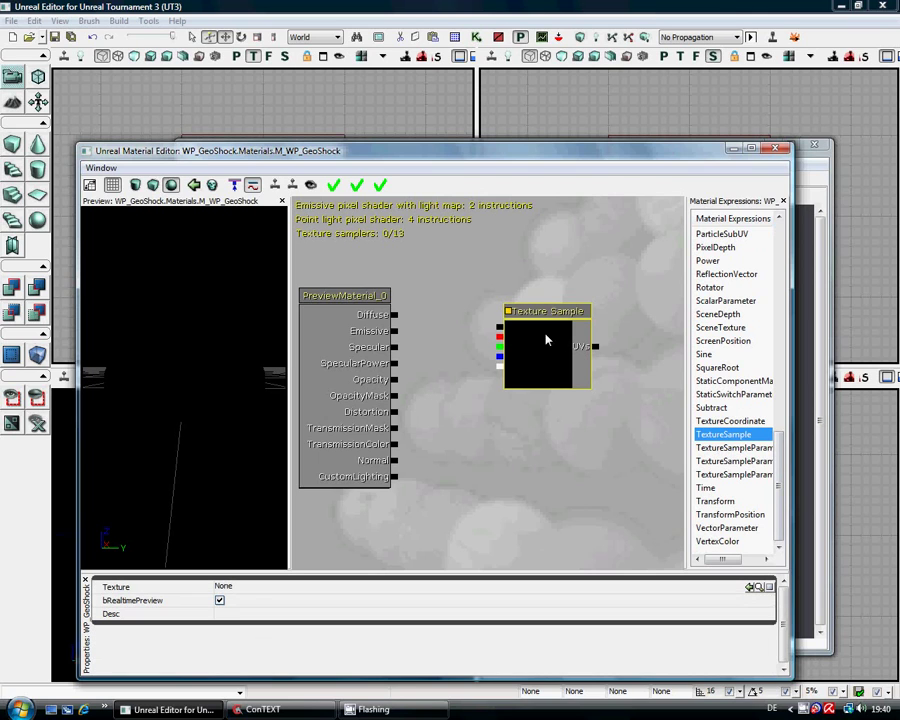
# Assign T_WP_GeoGun_diff from the Generic browser as the texture of the Texture Sample node
pyautogui.moveTo(563, 160); pyautogui.dragTo(587, 386)
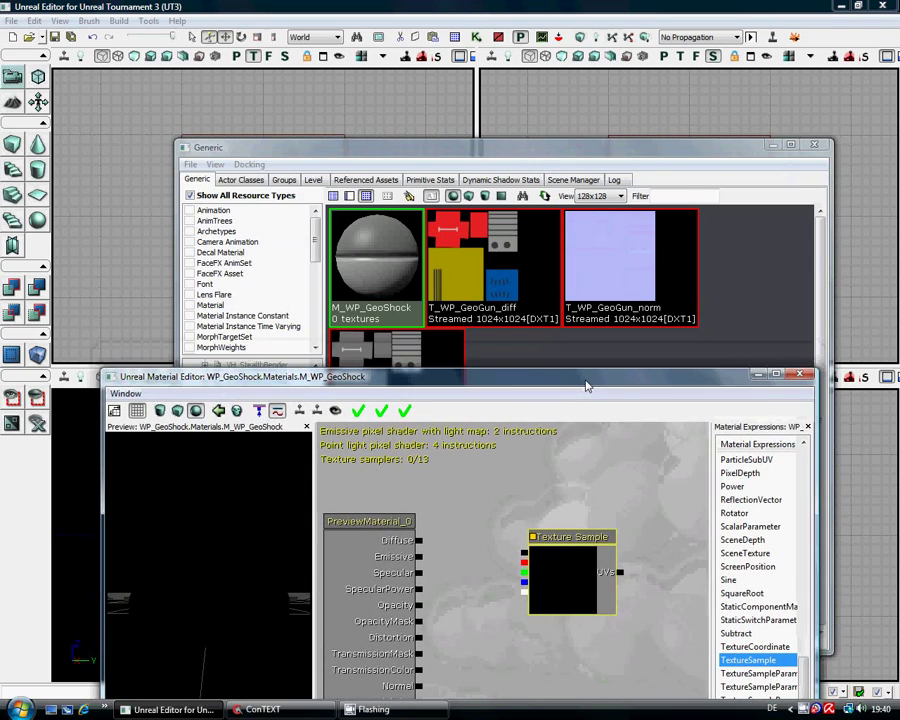
pyautogui.click(538, 307)
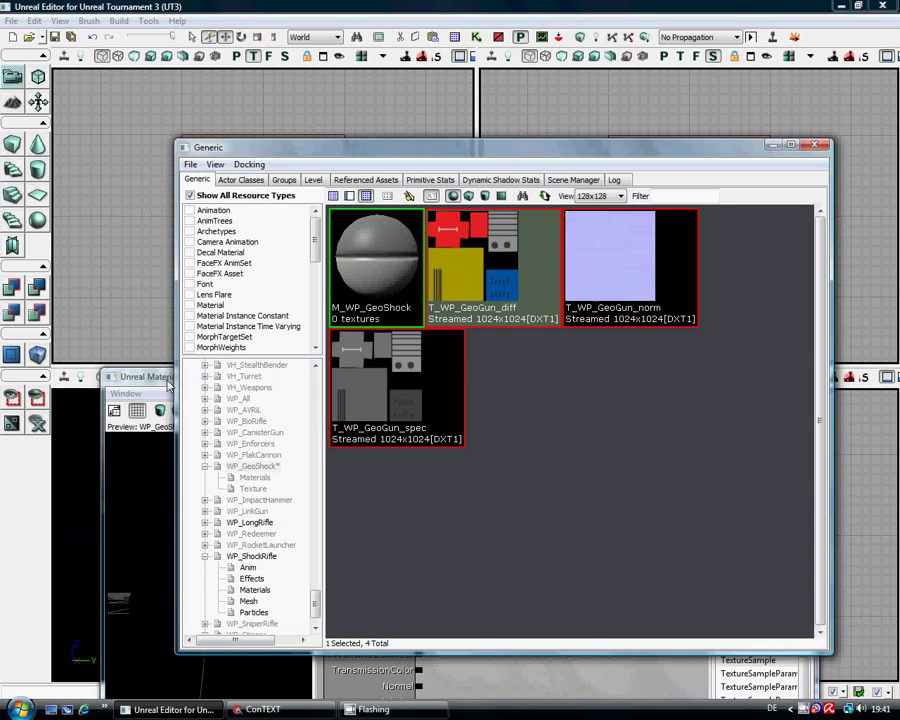
pyautogui.click(168, 380)
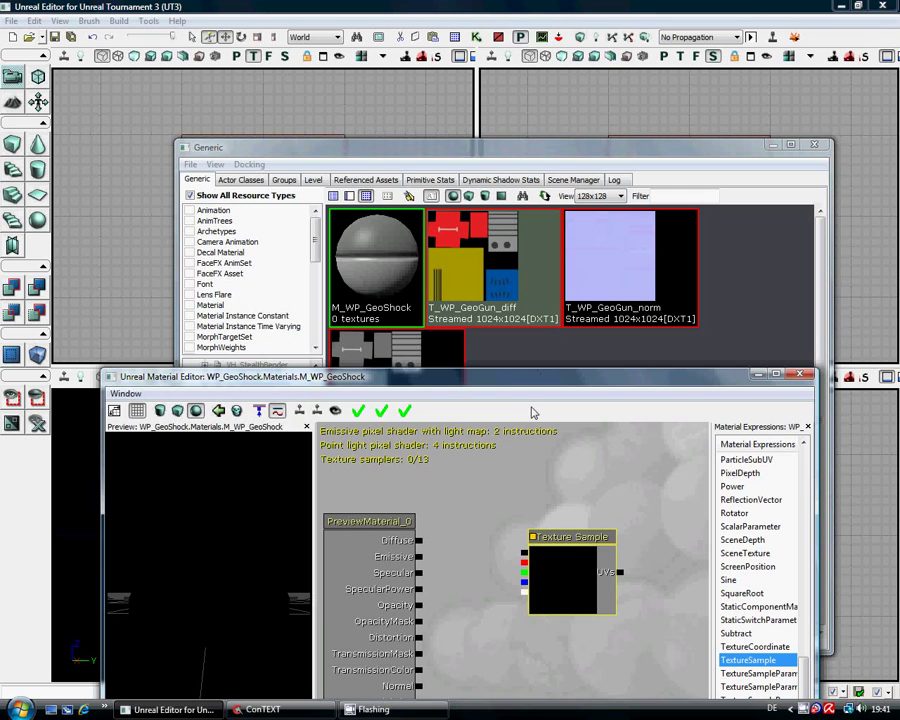
pyautogui.moveTo(535, 377); pyautogui.dragTo(529, 104)
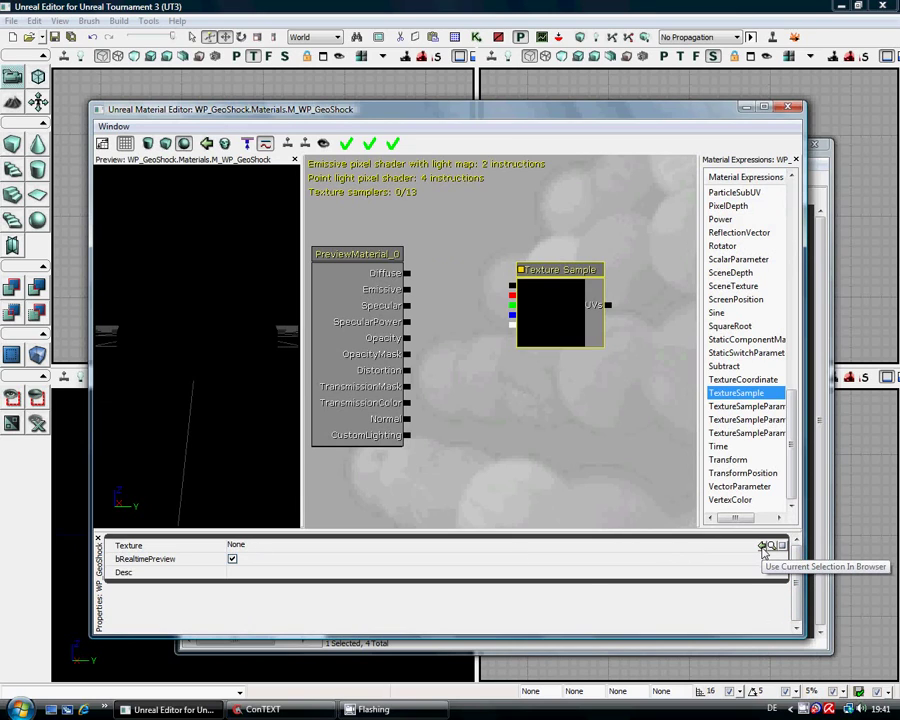
pyautogui.click(764, 546)
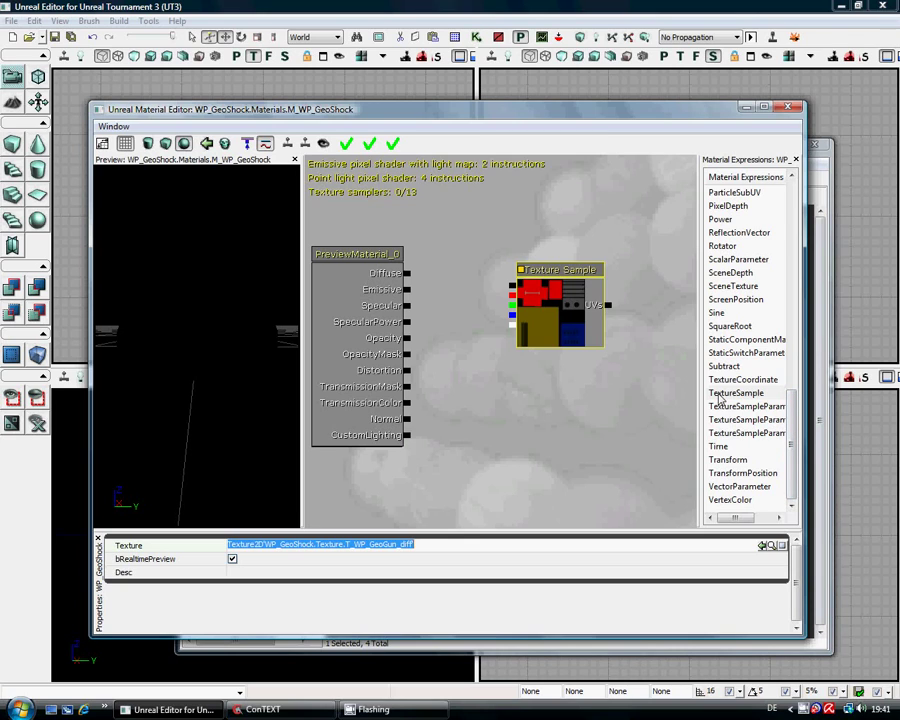
# Add two more TextureSample expressions below the diffuse Texture Sample node
pyautogui.moveTo(720, 398); pyautogui.dragTo(575, 380)
pyautogui.moveTo(545, 382); pyautogui.dragTo(540, 375)
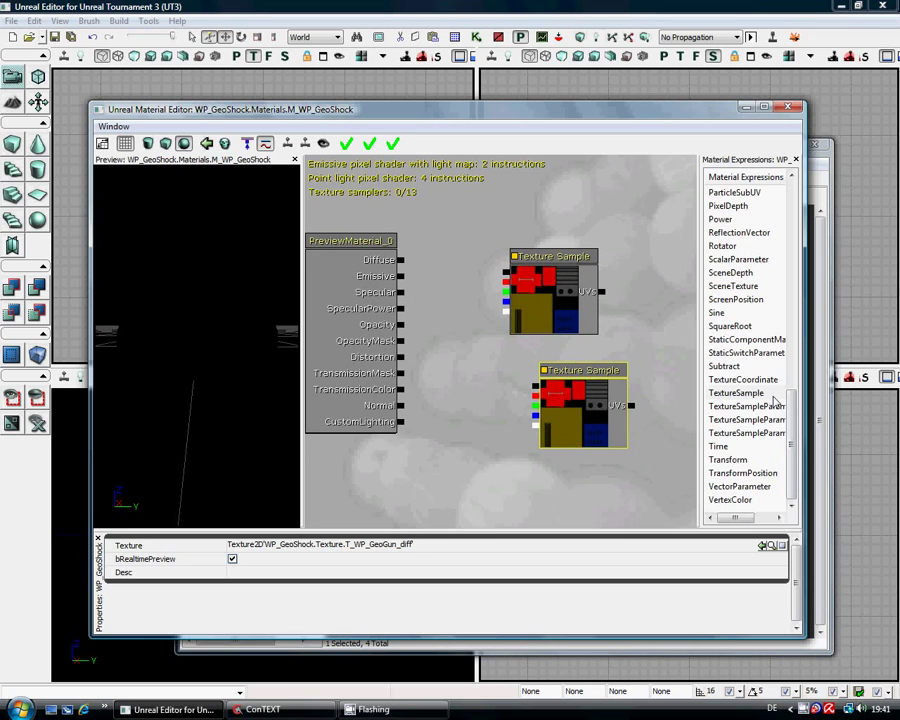
pyautogui.moveTo(742, 399); pyautogui.dragTo(563, 482)
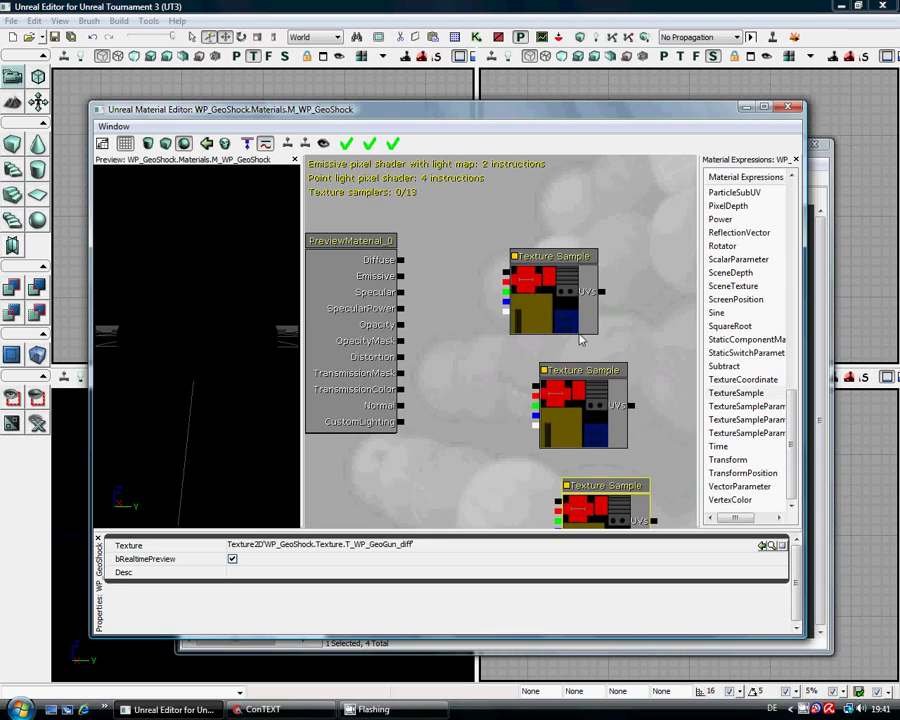
# Arrange the three Texture Sample nodes in a vertical column beside the material node
pyautogui.click(548, 262)
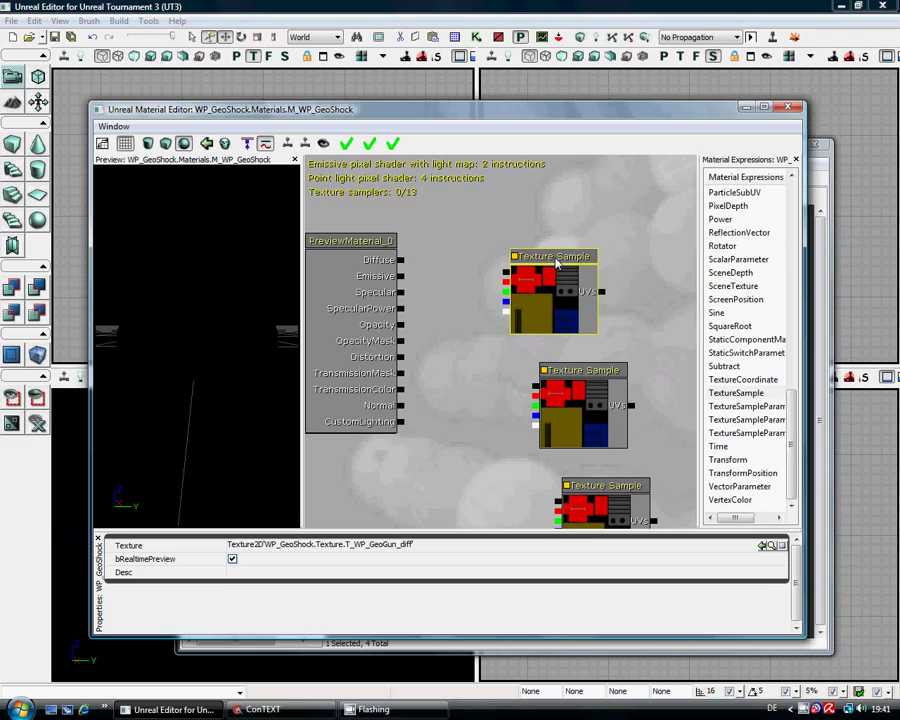
pyautogui.moveTo(557, 260); pyautogui.dragTo(529, 197)
pyautogui.click(579, 377)
pyautogui.moveTo(579, 377); pyautogui.dragTo(521, 291)
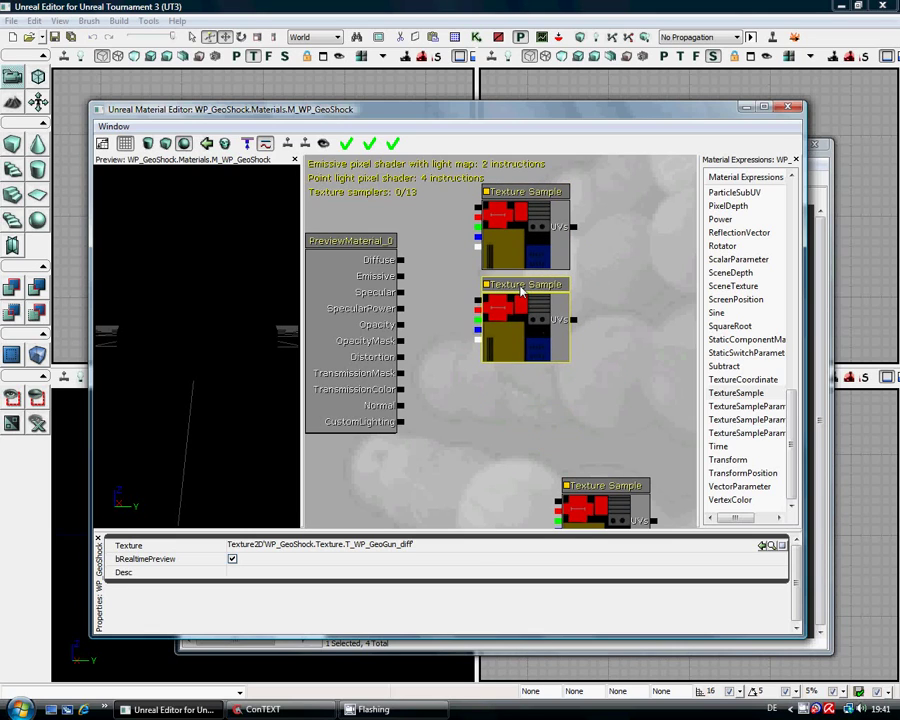
pyautogui.click(598, 496)
pyautogui.moveTo(598, 490); pyautogui.dragTo(518, 389)
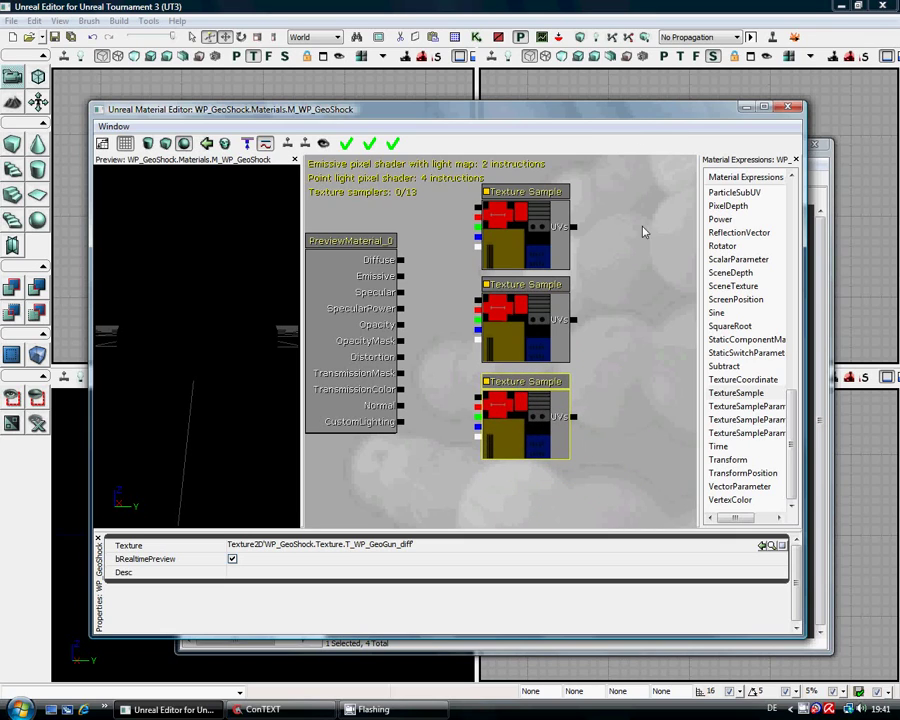
# Assign T_WP_GeoGun_norm from the Generic browser as the texture of the lowest Texture Sample node
pyautogui.moveTo(577, 114); pyautogui.dragTo(592, 322)
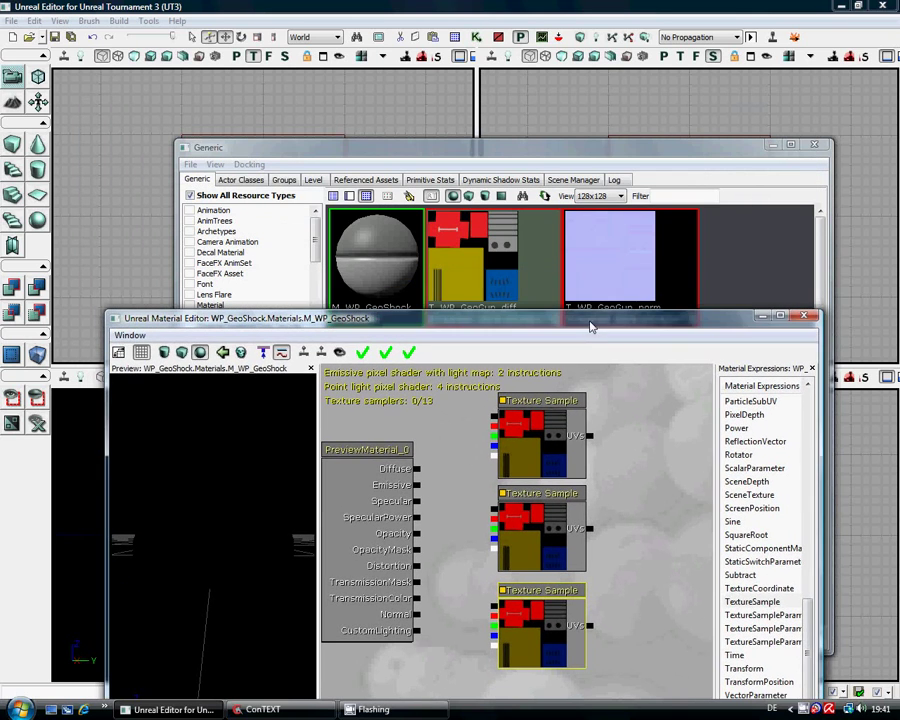
pyautogui.click(679, 285)
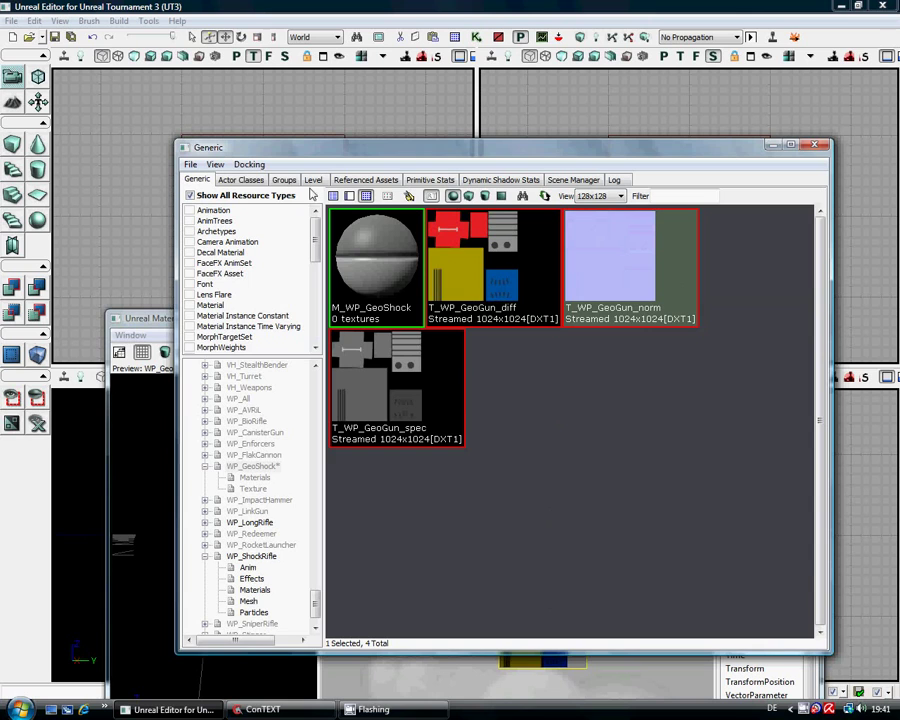
pyautogui.click(143, 320)
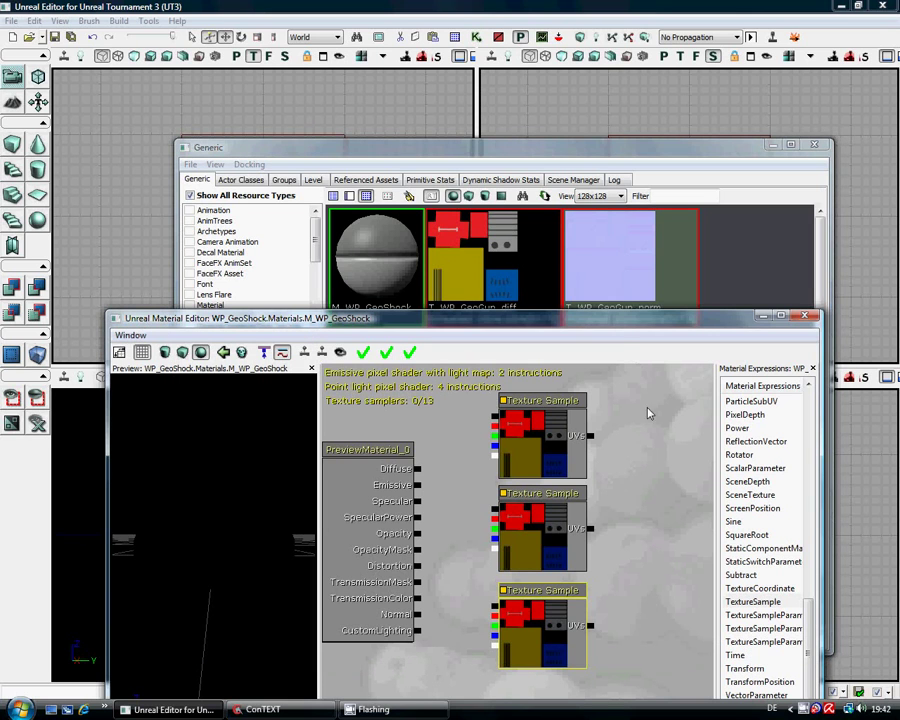
pyautogui.moveTo(643, 321); pyautogui.dragTo(605, 198)
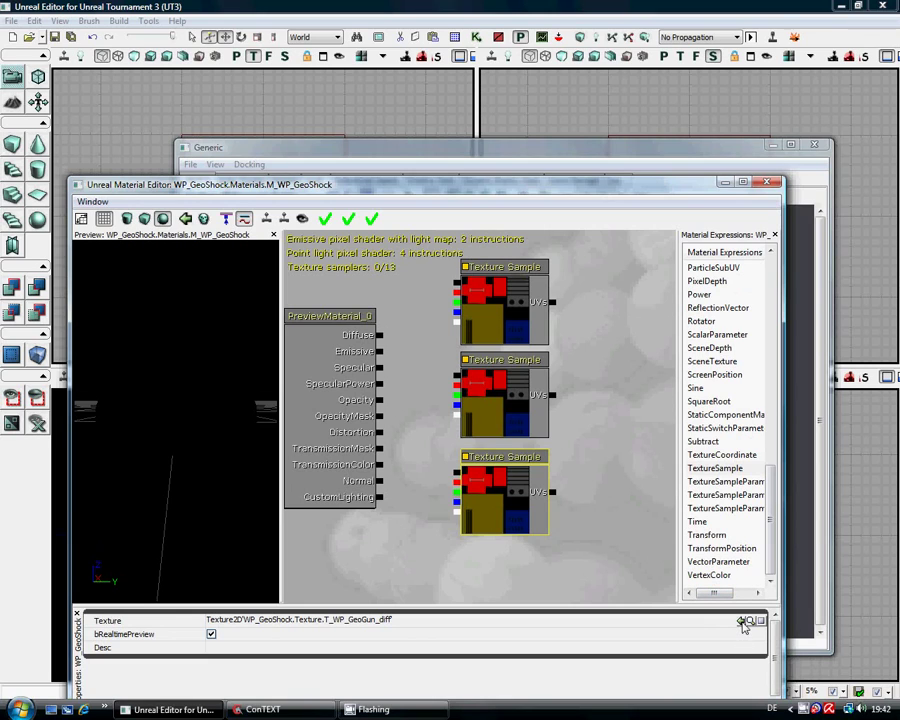
pyautogui.click(741, 621)
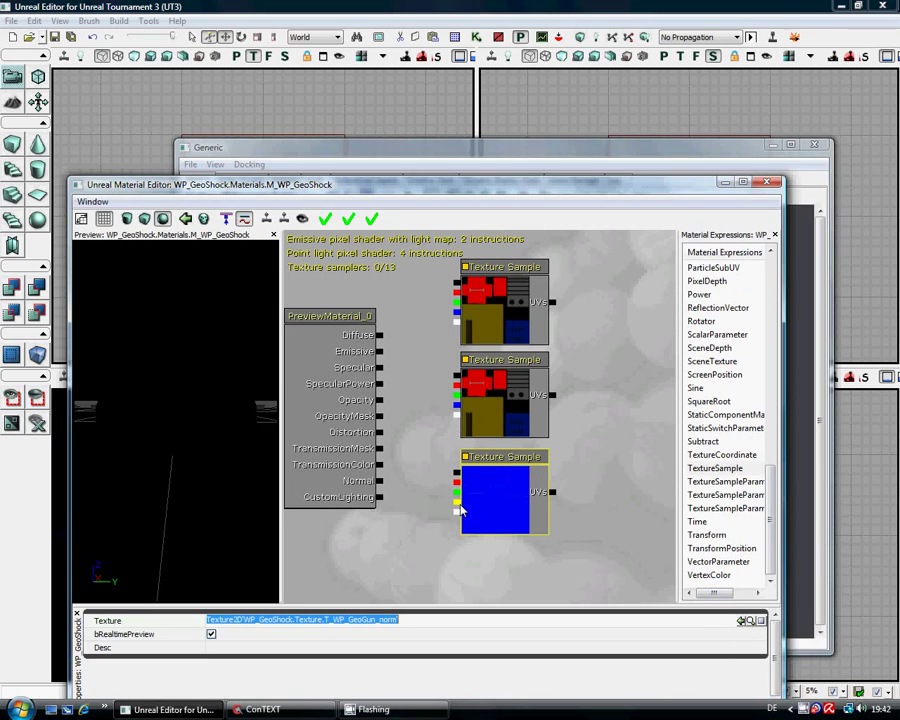
# Assign T_WP_GeoGun_spec from the Generic browser as the texture of the middle Texture Sample node
pyautogui.click(517, 370)
pyautogui.click(703, 165)
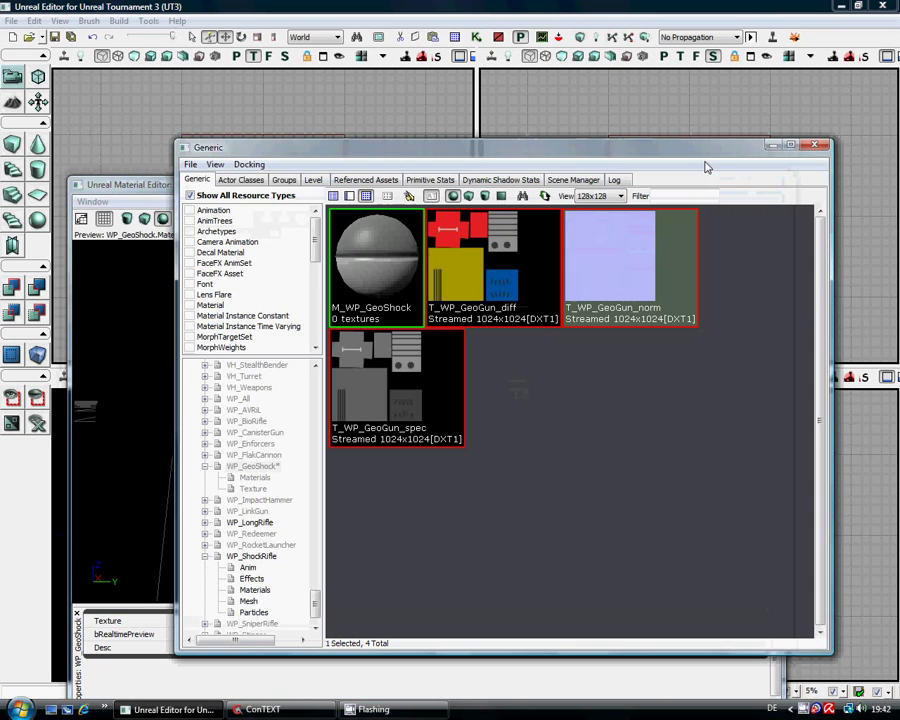
pyautogui.click(443, 424)
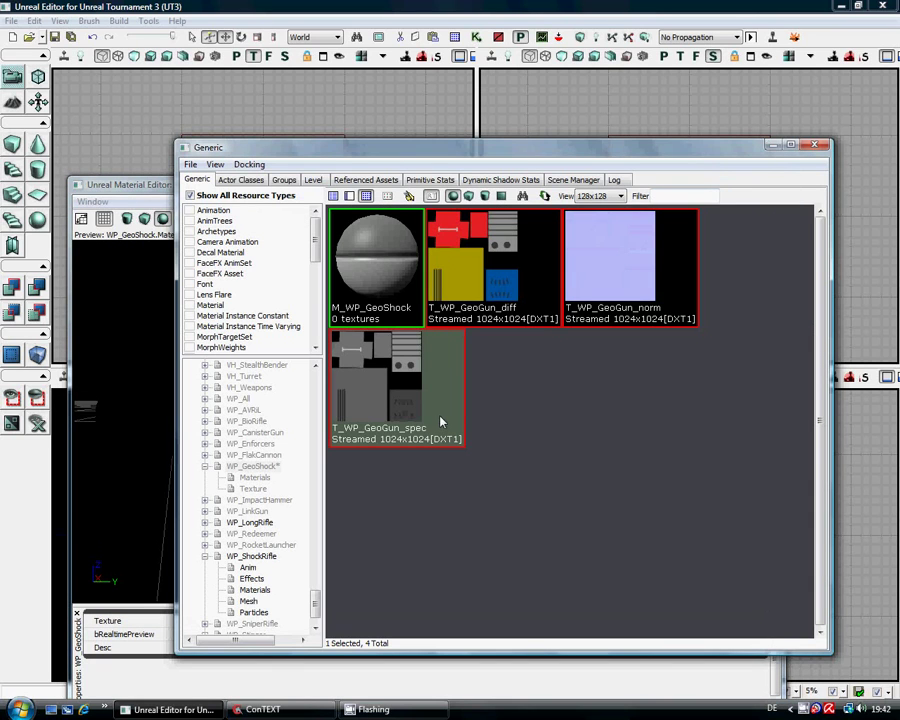
pyautogui.click(120, 185)
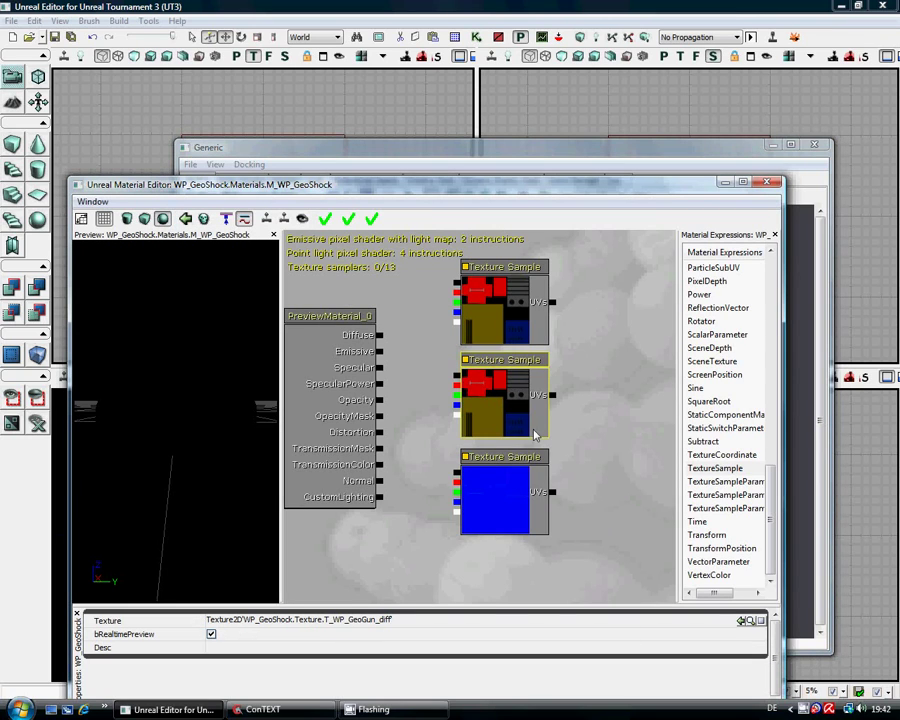
pyautogui.click(742, 621)
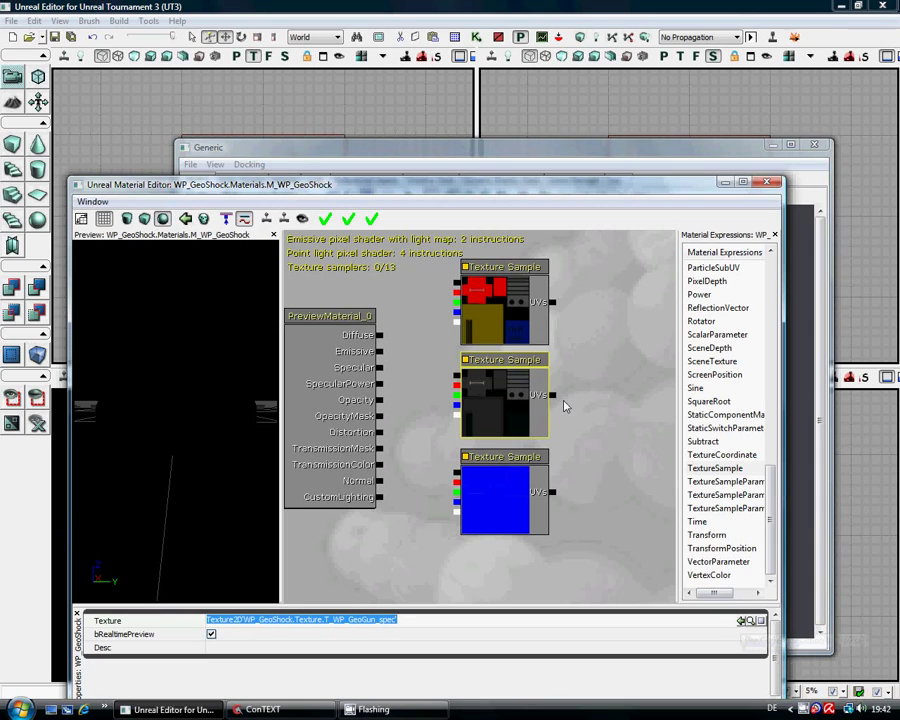
# Connect the diffuse Texture Sample's black RGB output to the material's Diffuse input
pyautogui.click(456, 289)
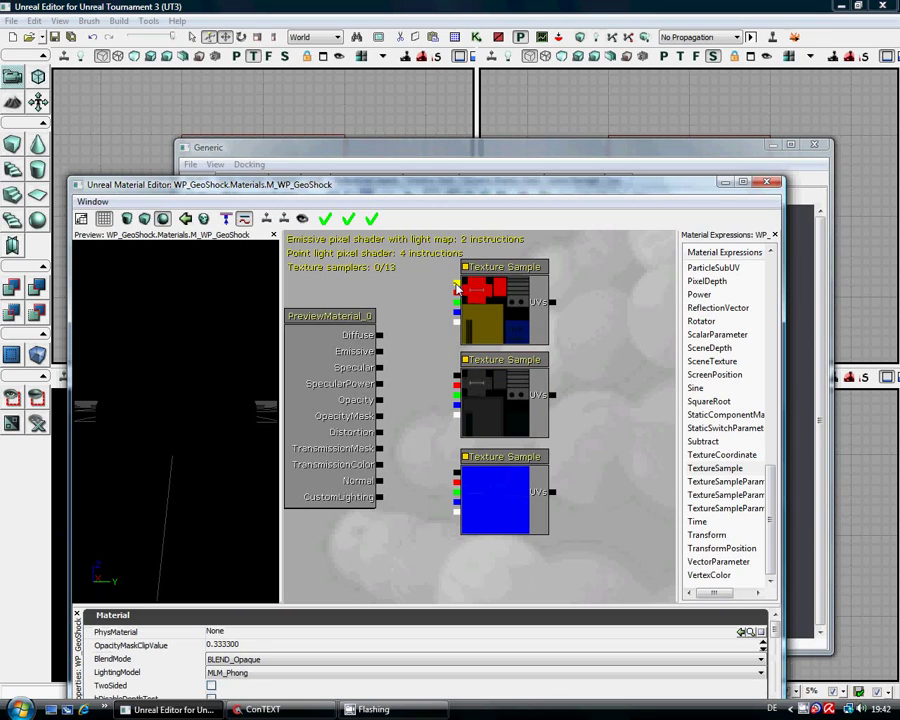
pyautogui.moveTo(456, 289); pyautogui.dragTo(380, 336)
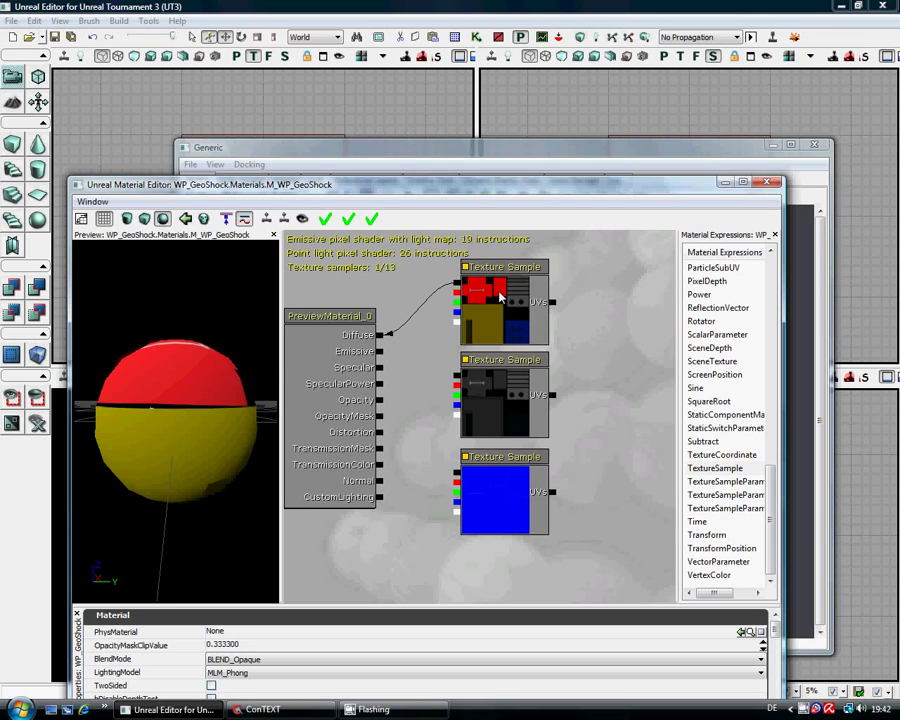
# Connect the middle Texture Sample's black RGB output to the material's Specular input and the lowest one's to Normal
pyautogui.moveTo(175, 458); pyautogui.dragTo(74, 400)
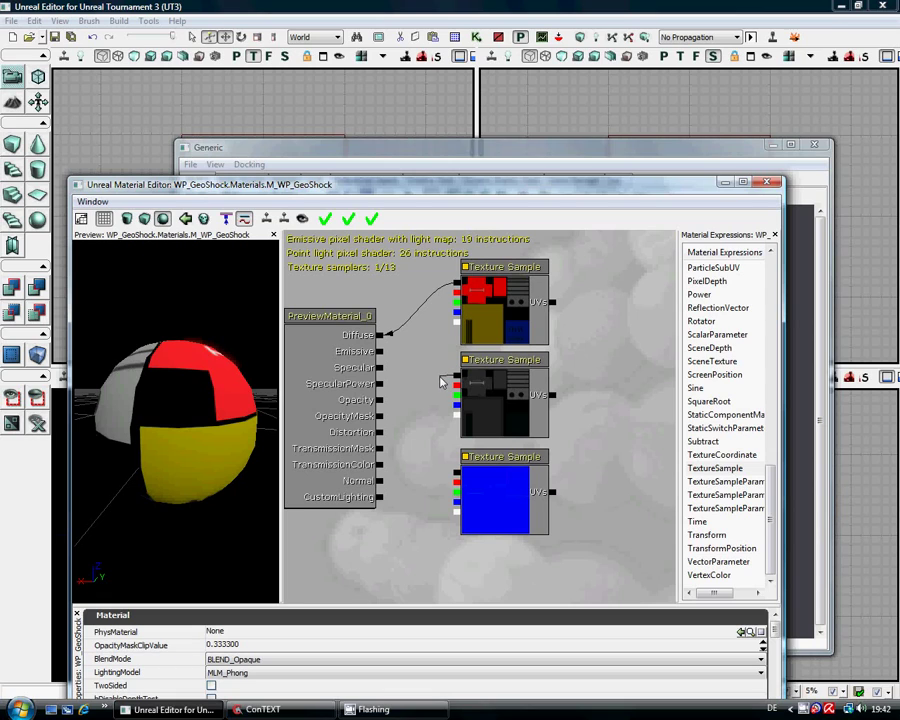
pyautogui.moveTo(456, 381); pyautogui.dragTo(380, 368)
pyautogui.moveTo(233, 398)
pyautogui.mouseDown()
pyautogui.moveTo(243, 486)
pyautogui.moveTo(281, 566)
pyautogui.moveTo(62, 408)
pyautogui.moveTo(84, 460)
pyautogui.moveTo(241, 420)
pyautogui.mouseUp()
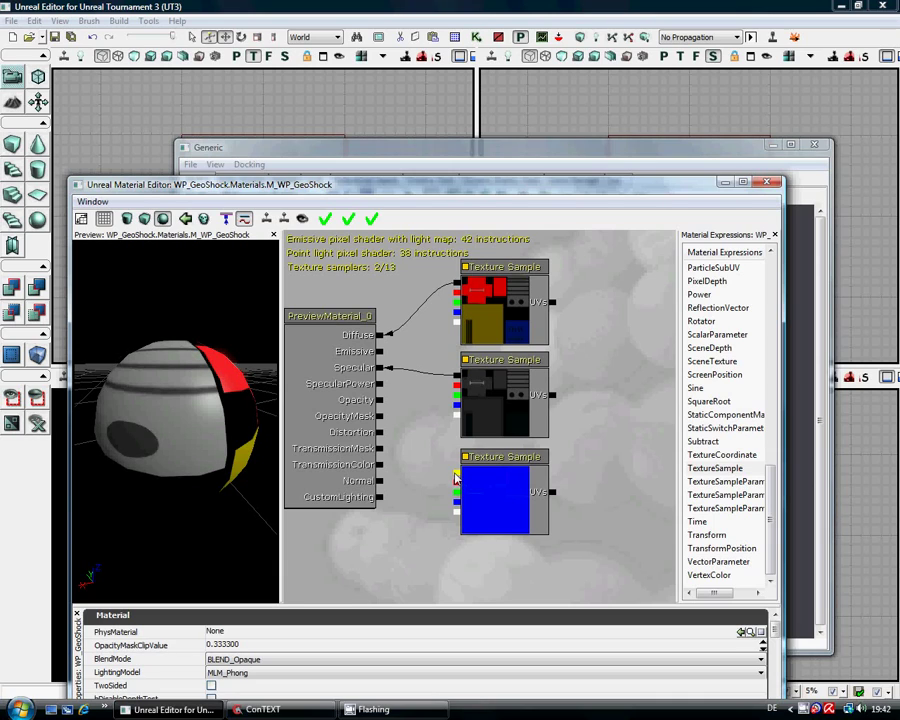
pyautogui.moveTo(453, 478); pyautogui.dragTo(381, 482)
pyautogui.moveTo(140, 300); pyautogui.dragTo(75, 290)
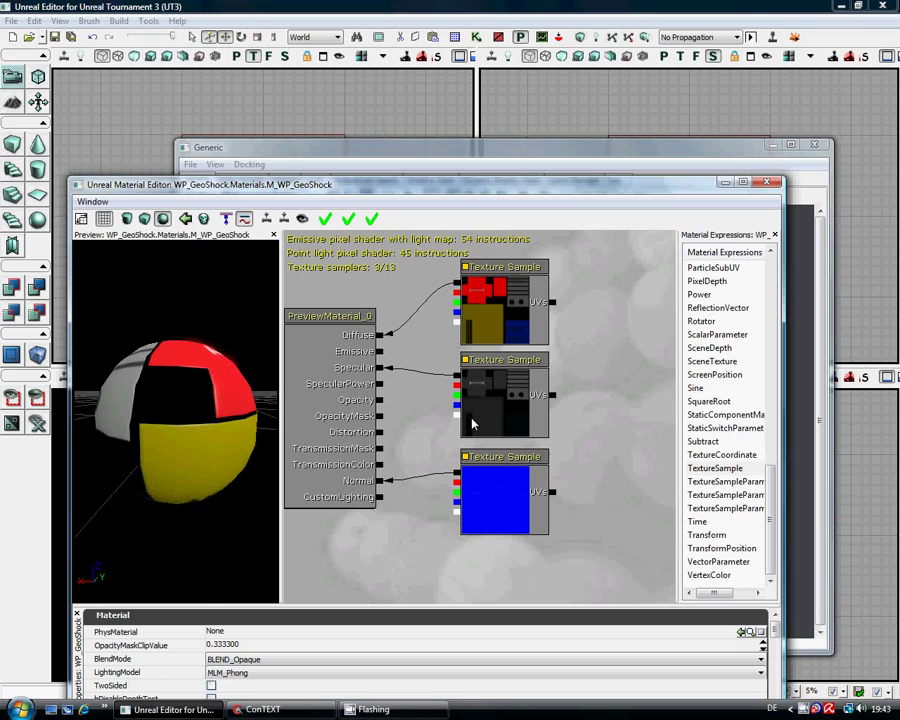
pyautogui.moveTo(171, 425); pyautogui.dragTo(197, 405)
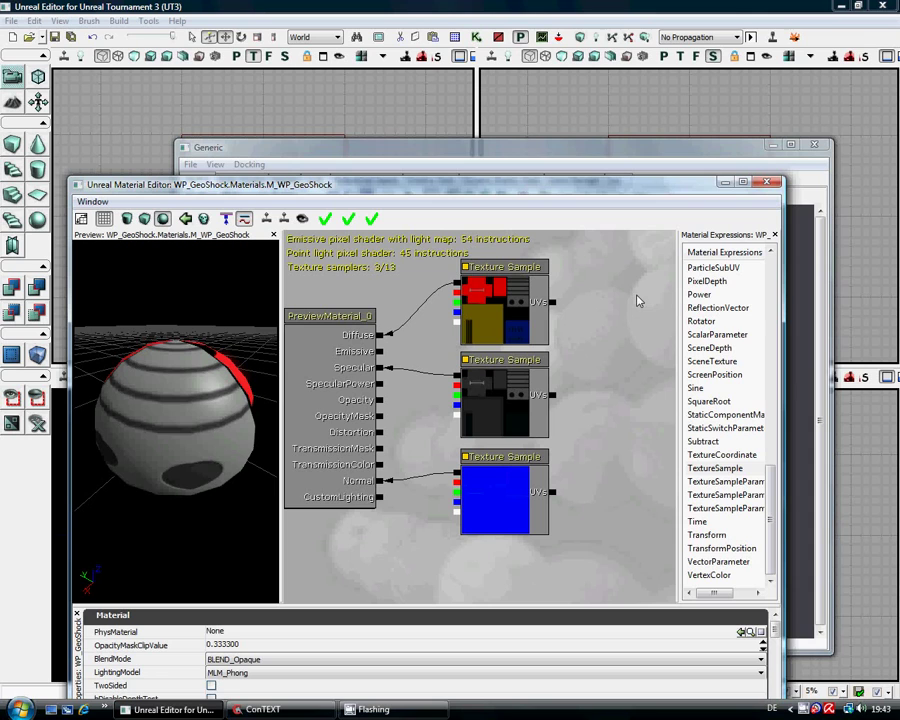
# Close the Material Editor, applying the changes to the original M_WP_GeoShock material
pyautogui.moveTo(624, 186); pyautogui.dragTo(636, 104)
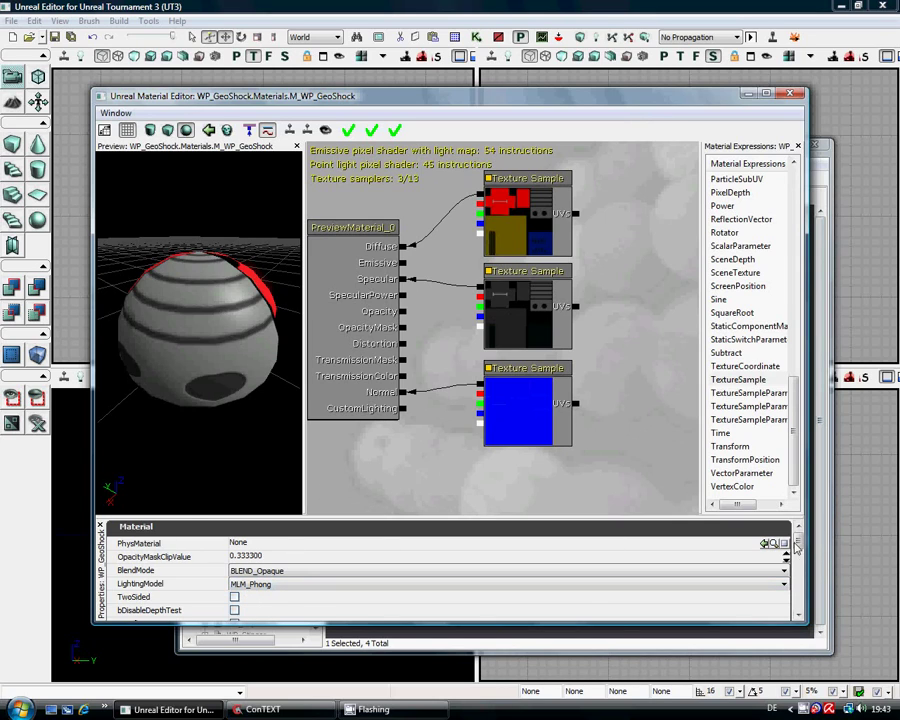
pyautogui.scroll(-1, 799, 555)
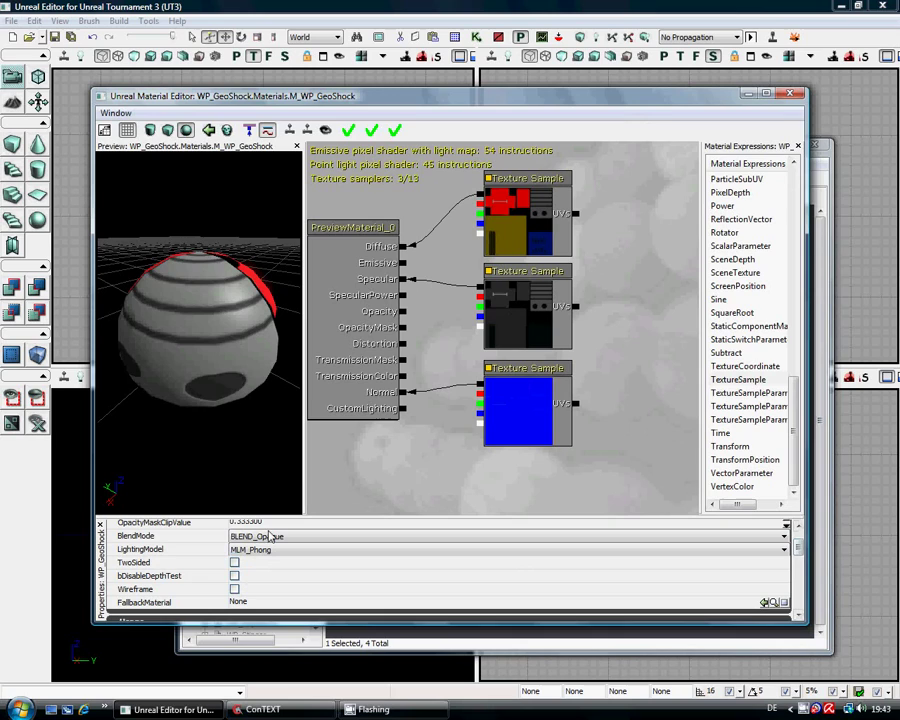
pyautogui.click(790, 96)
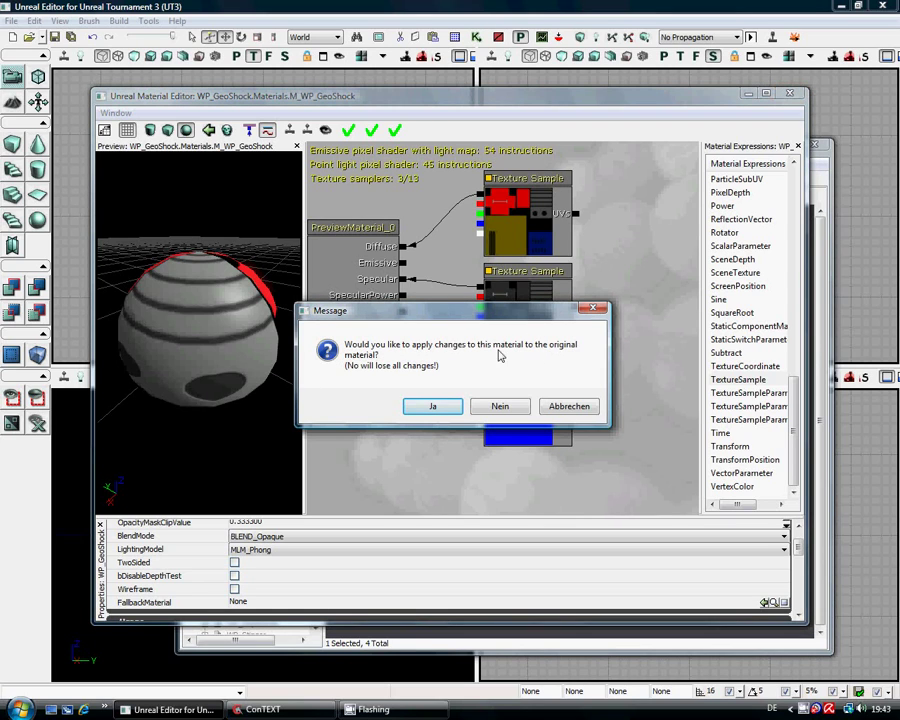
pyautogui.click(433, 407)
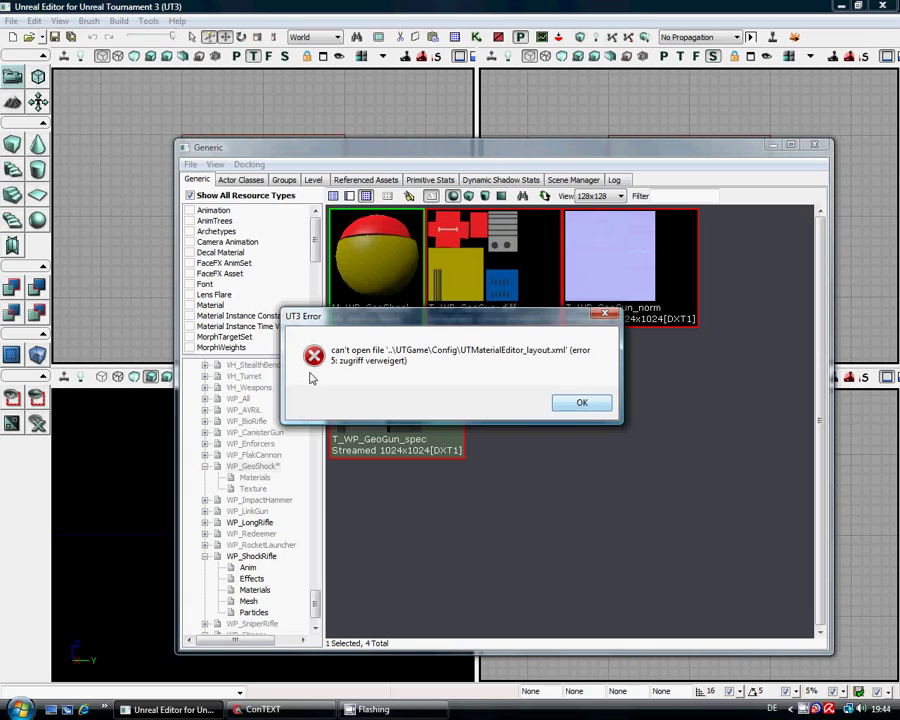
pyautogui.click(582, 403)
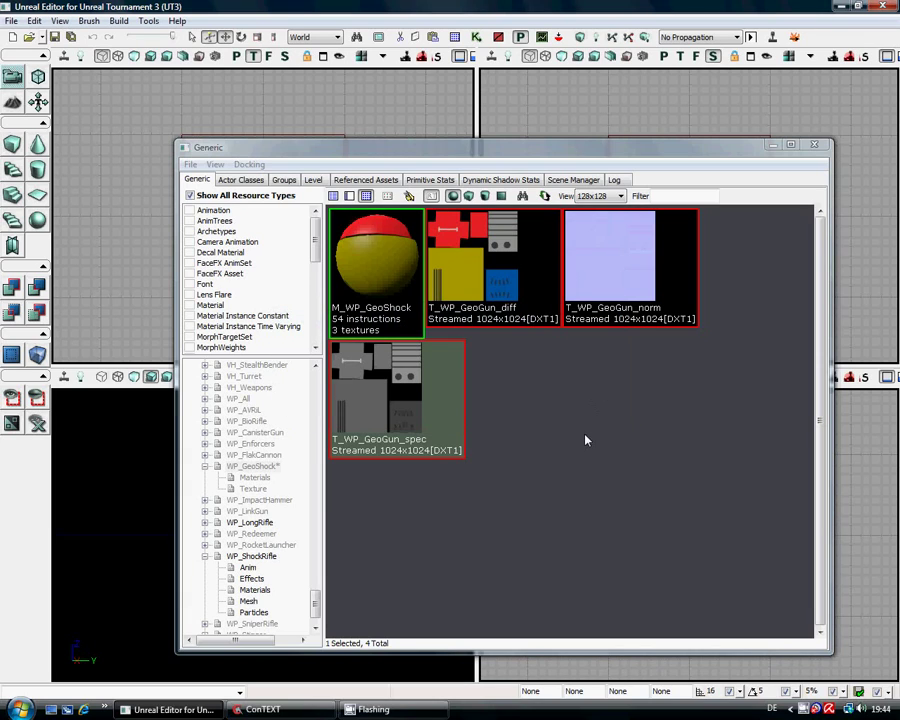
# Review the Materials and Texture groups of WP_GeoShock and fully load the package
pyautogui.click(262, 477)
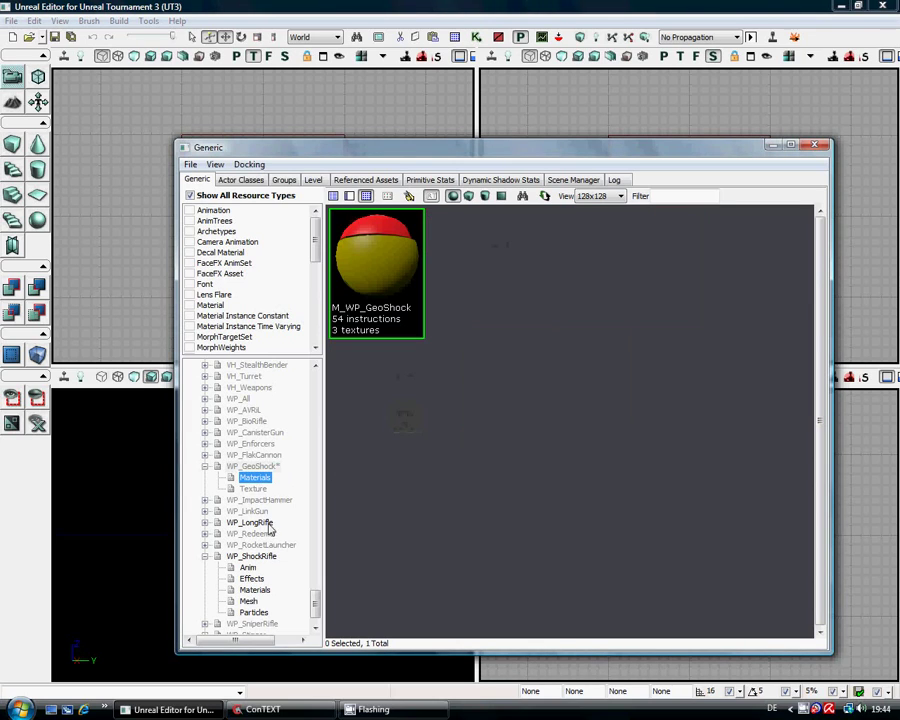
pyautogui.click(253, 488)
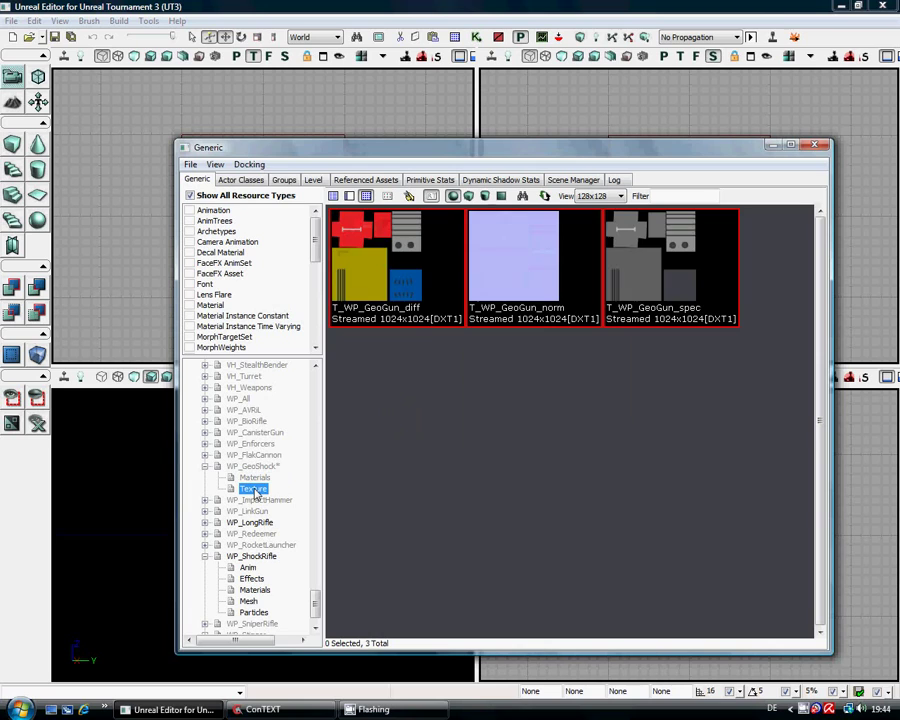
pyautogui.click(248, 467)
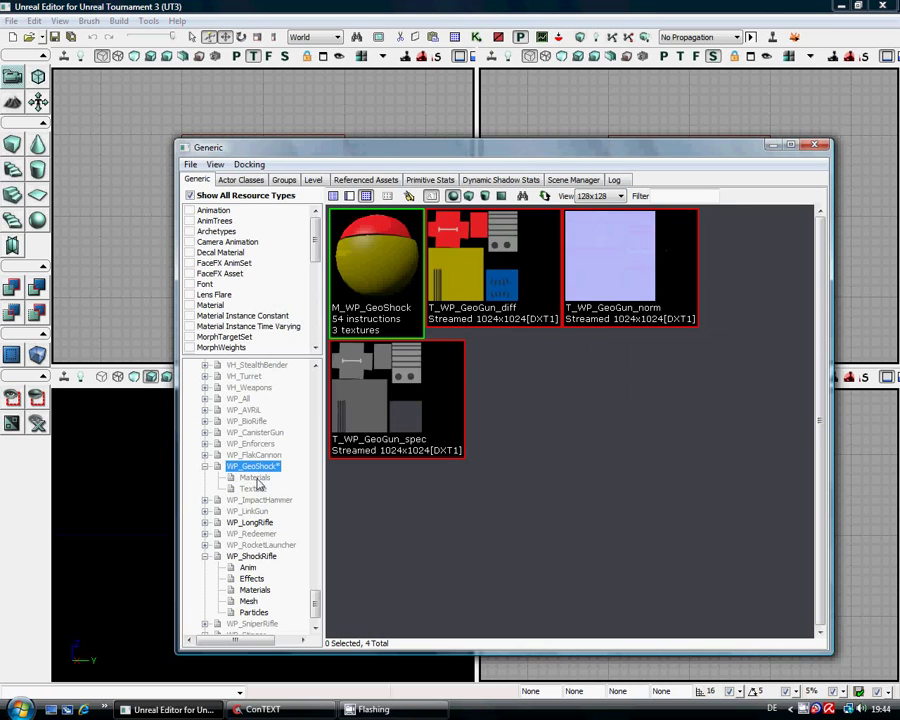
pyautogui.click(257, 478)
pyautogui.click(258, 467)
pyautogui.click(250, 522)
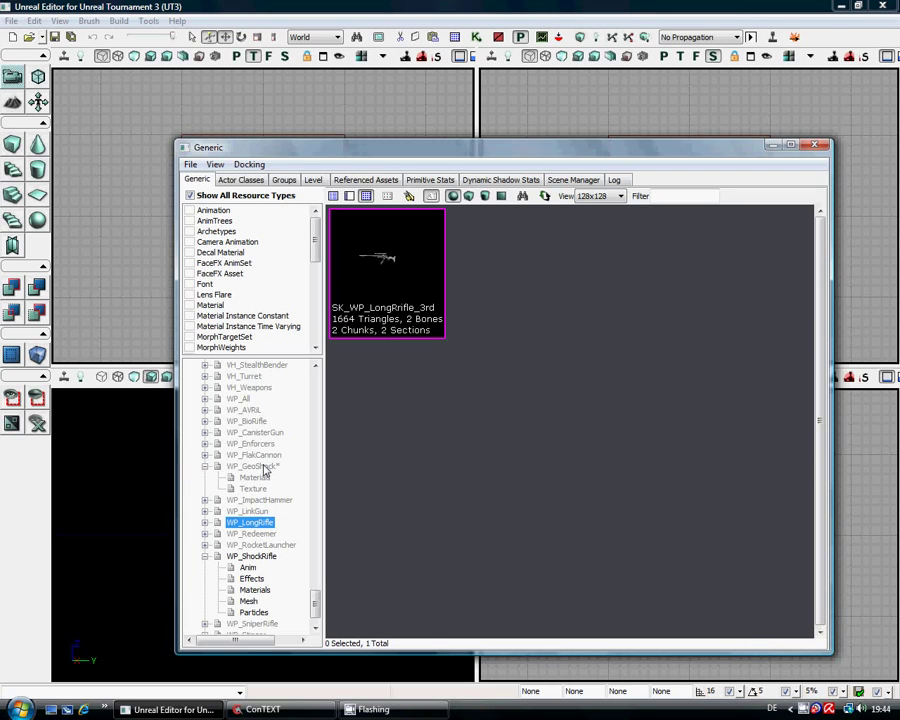
pyautogui.rightClick(265, 469)
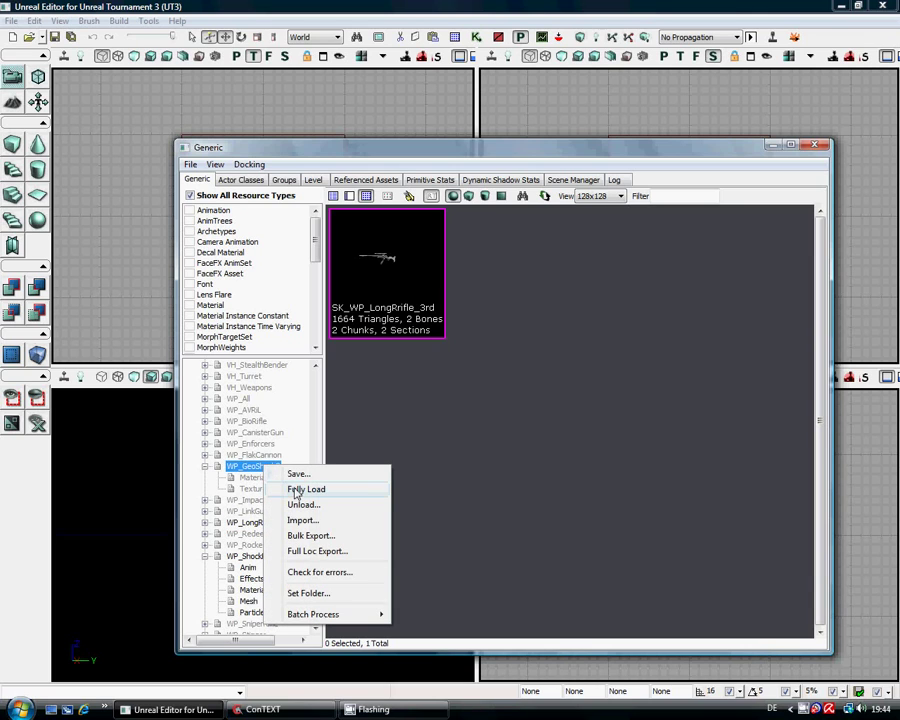
pyautogui.click(303, 490)
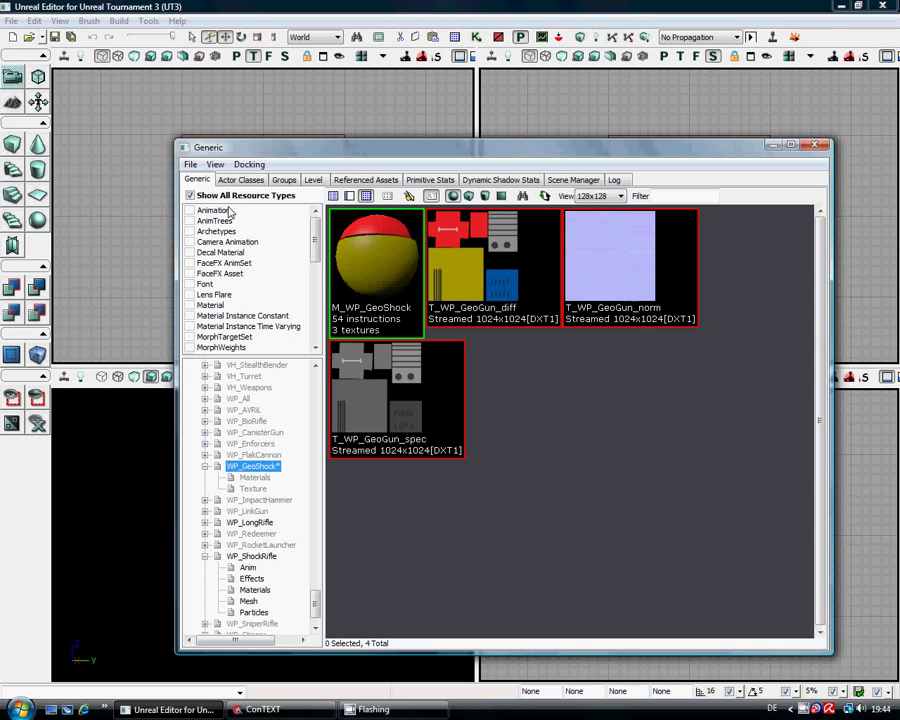
# Choose SK_WP_GeoShock_1P.PSK and SK_WP_GeoShock_3P.PSK from the UT3Tutorials exports folder for import
pyautogui.click(190, 164)
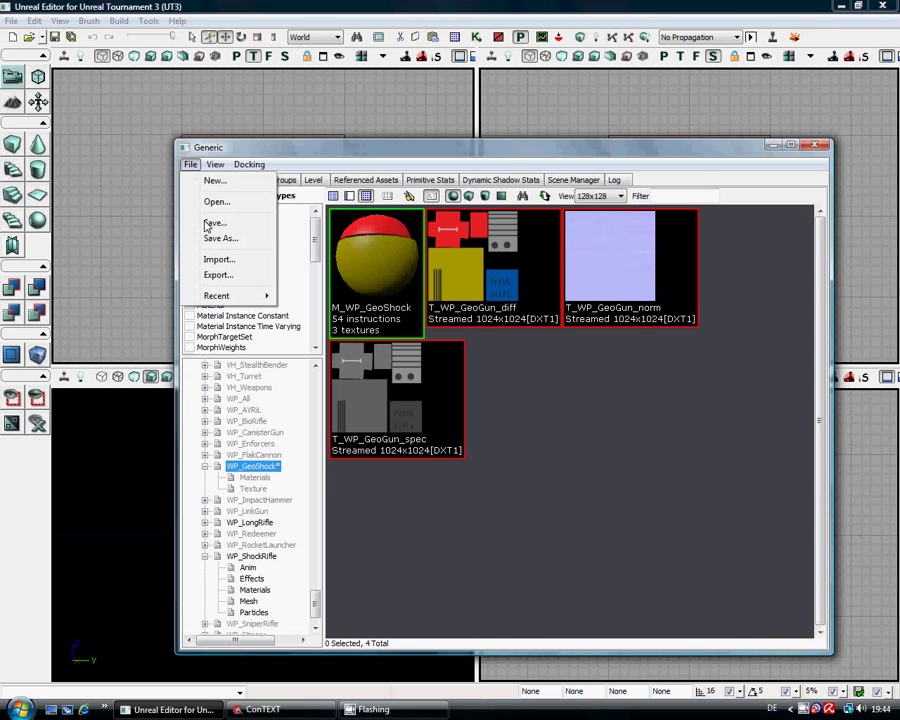
pyautogui.click(224, 260)
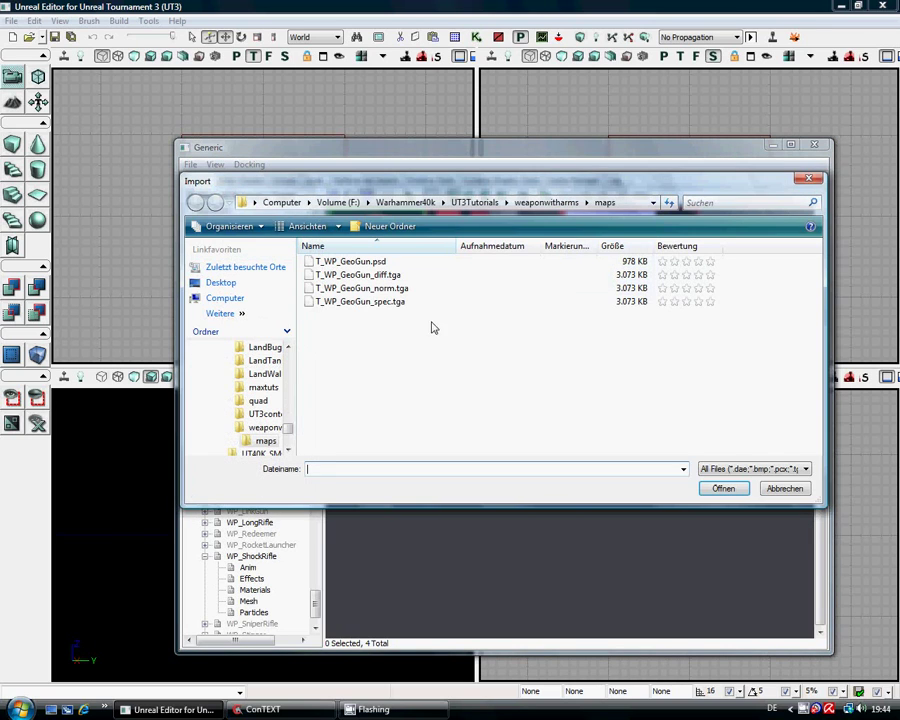
pyautogui.moveTo(289, 428); pyautogui.dragTo(290, 413)
pyautogui.click(259, 429)
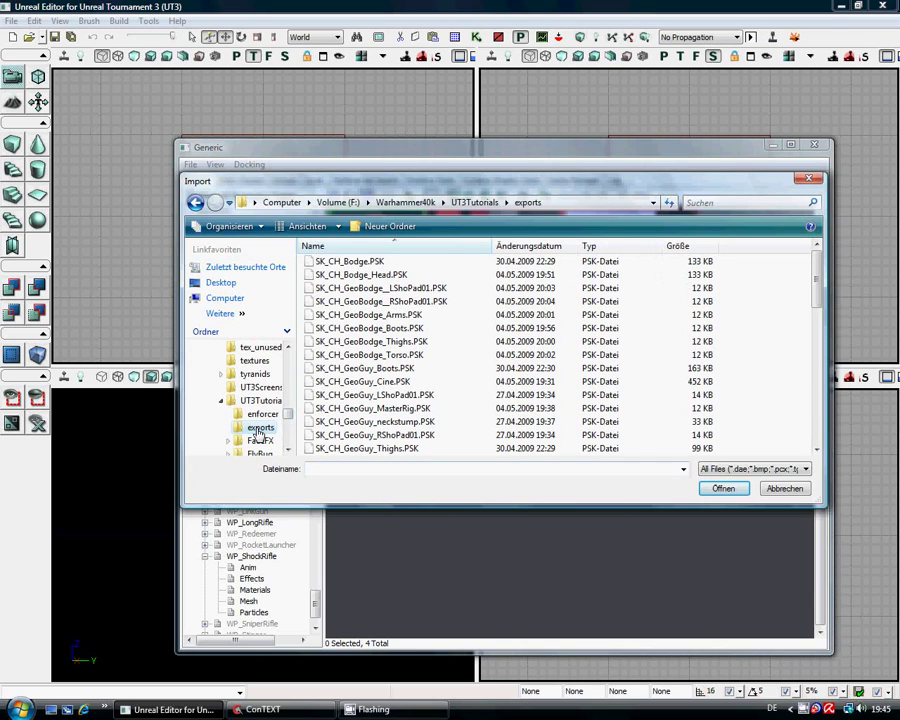
pyautogui.moveTo(818, 292); pyautogui.dragTo(817, 448)
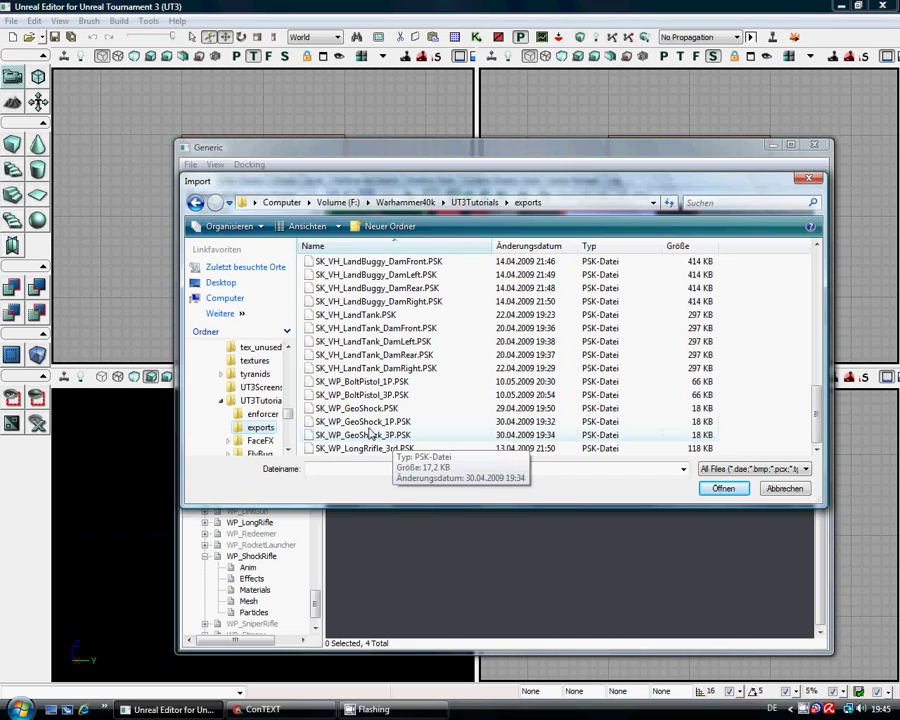
pyautogui.click(368, 422)
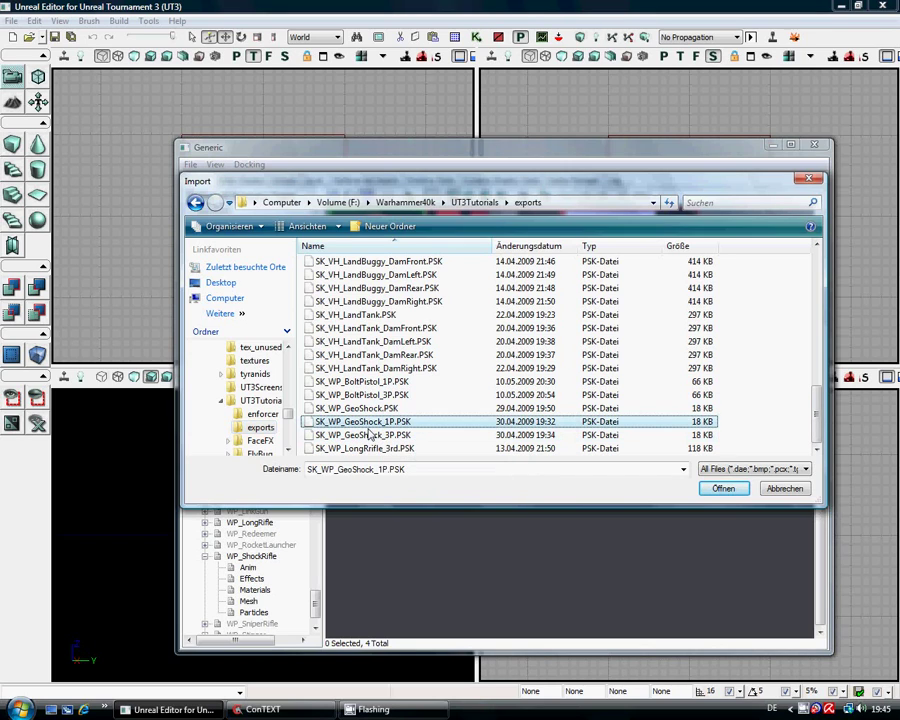
pyautogui.keyDown('ctrl'); pyautogui.click(462, 437); pyautogui.keyUp('ctrl')
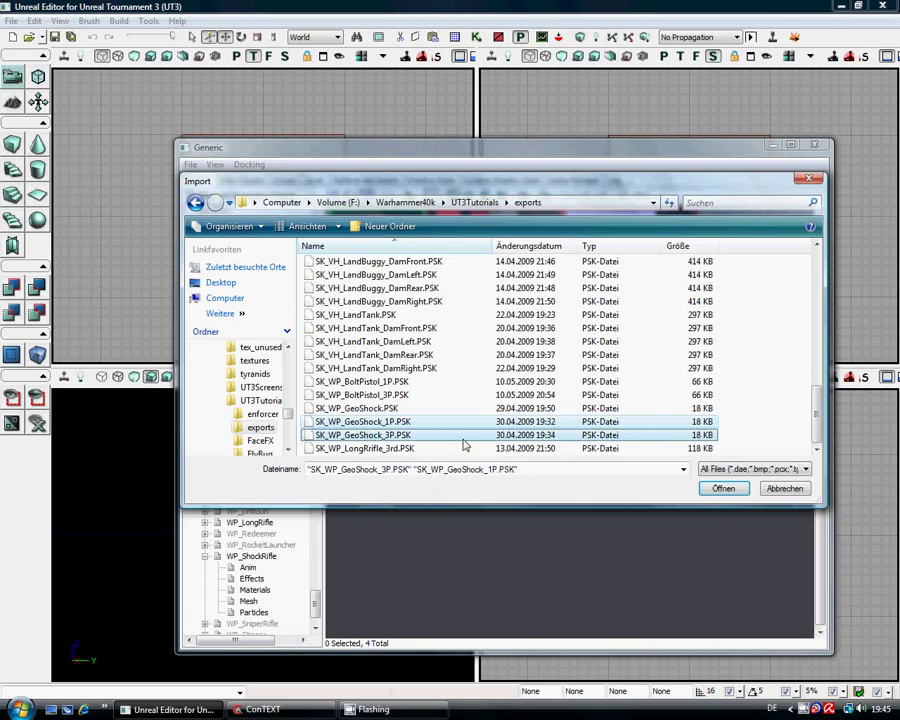
pyautogui.click(723, 488)
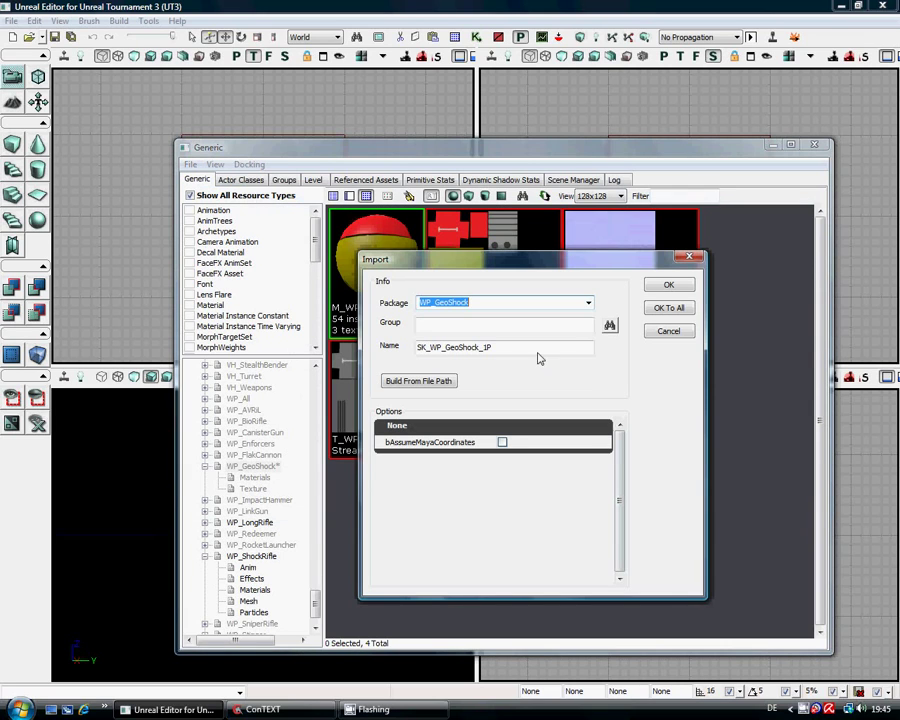
# Import both skeletal meshes into the group Mesh of the WP_GeoShock package and display that group
pyautogui.click(454, 326)
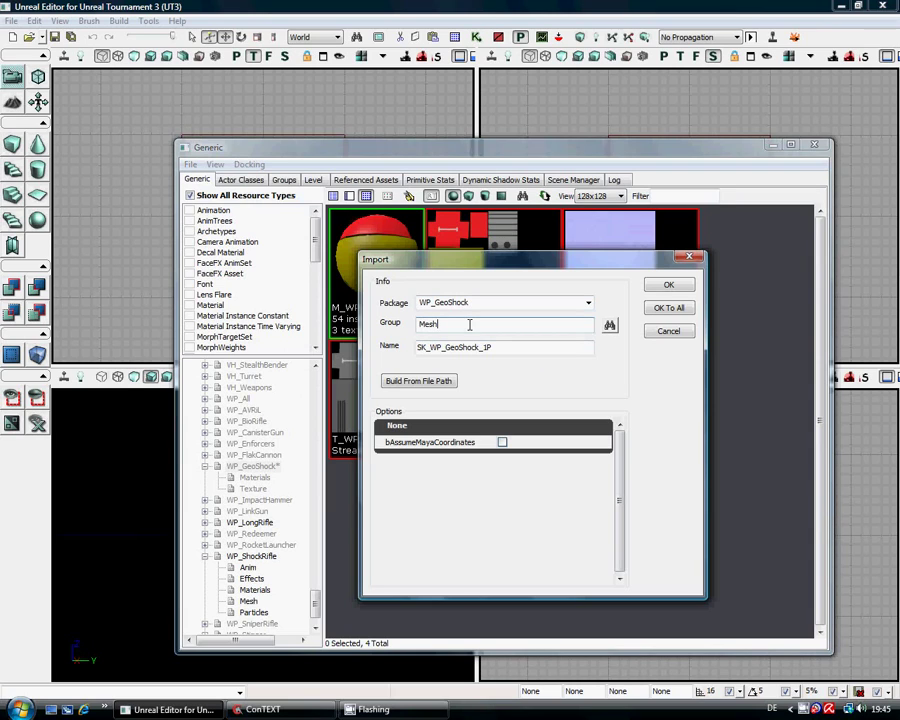
pyautogui.click(672, 307)
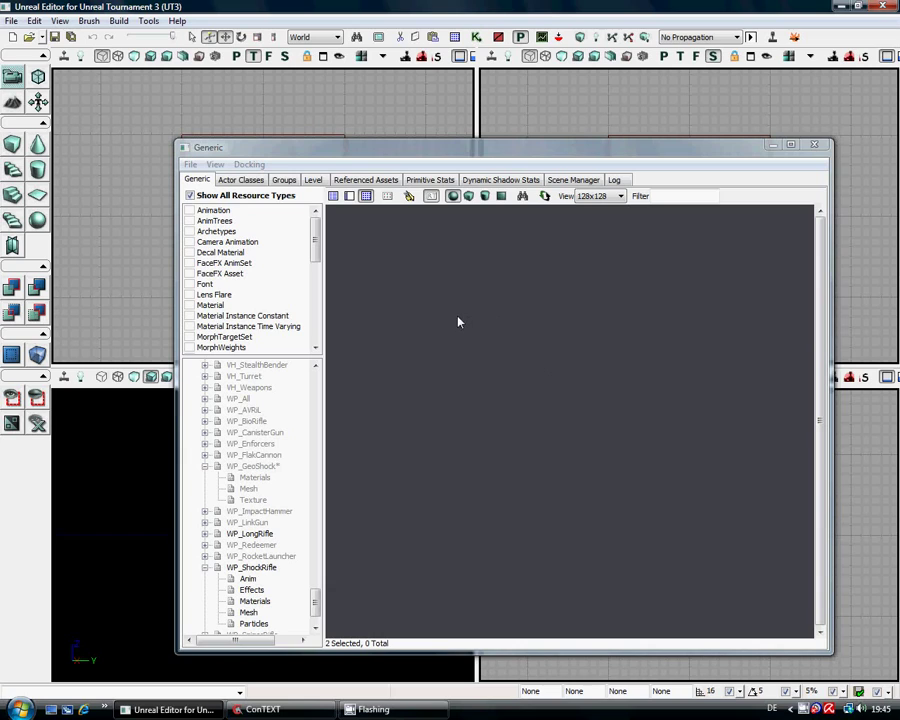
pyautogui.click(248, 488)
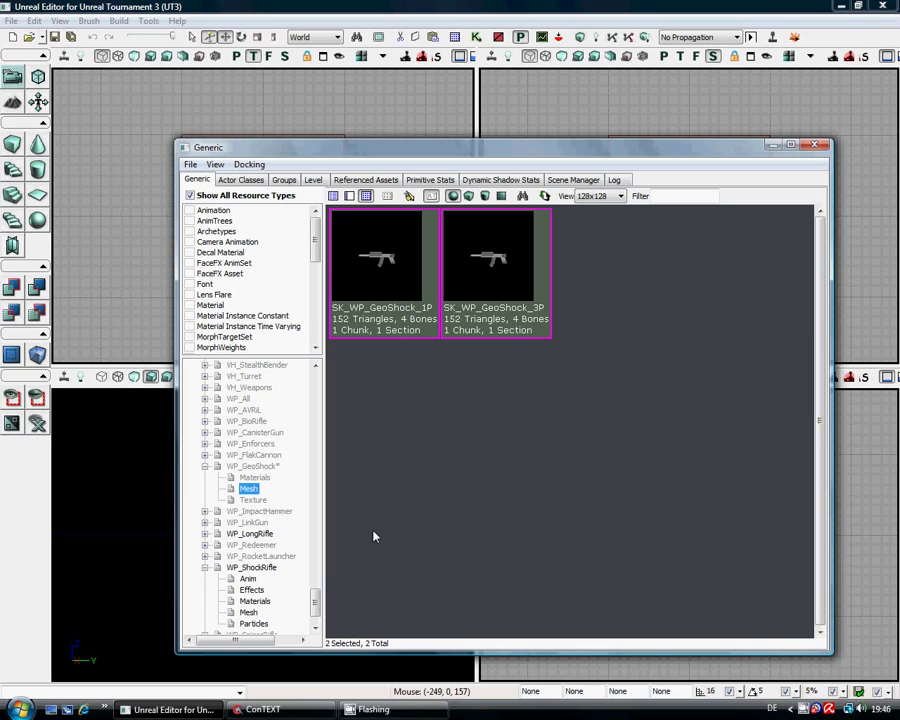
# Open the SK_WP_GeoShock_1P skeletal mesh in the AnimSet Editor
pyautogui.click(383, 263)
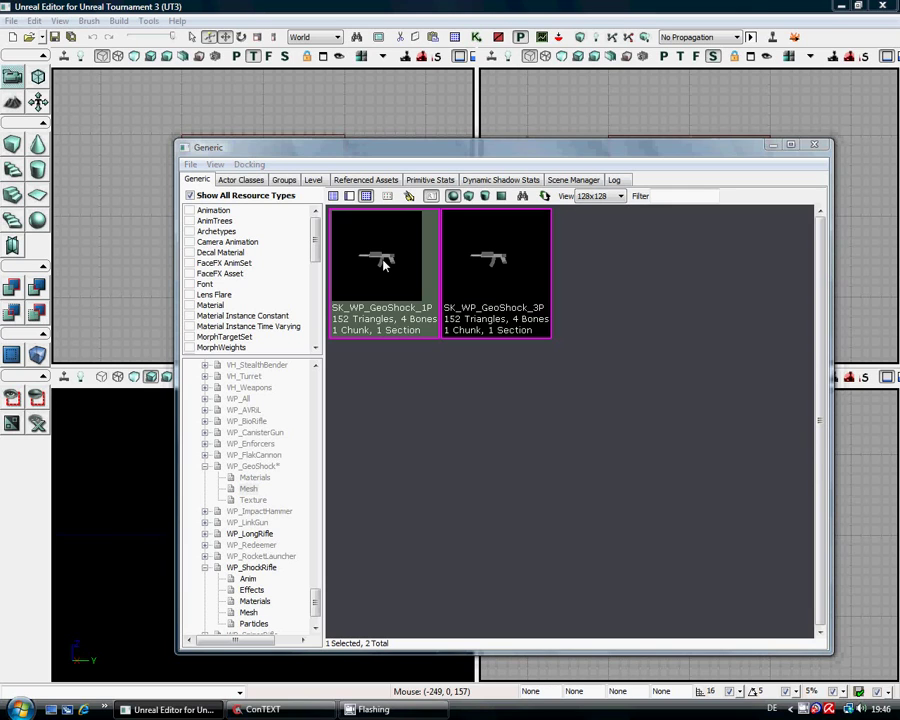
pyautogui.doubleClick(383, 263)
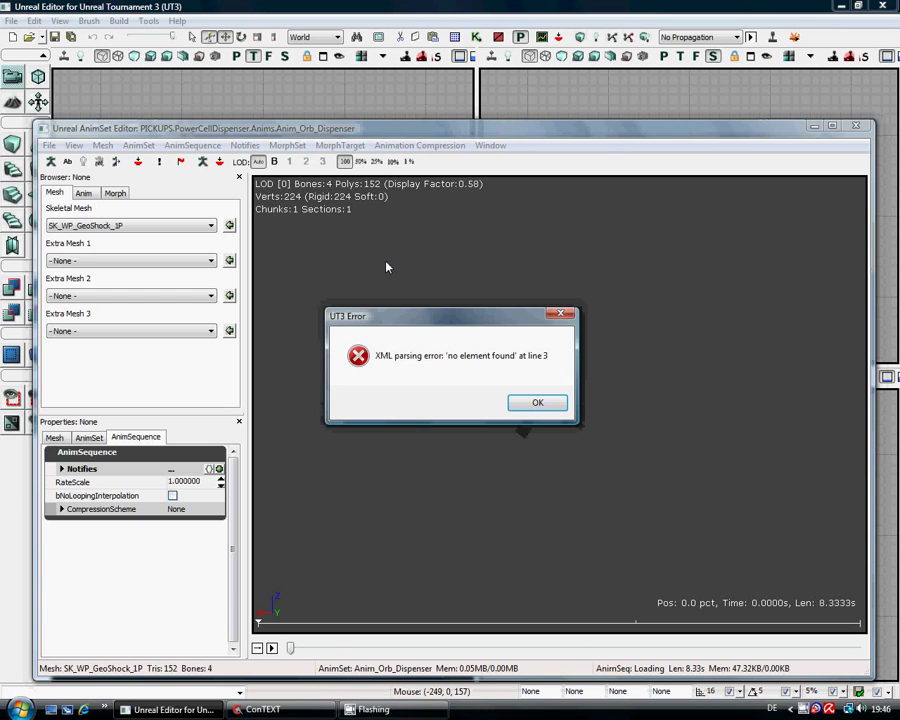
pyautogui.click(538, 404)
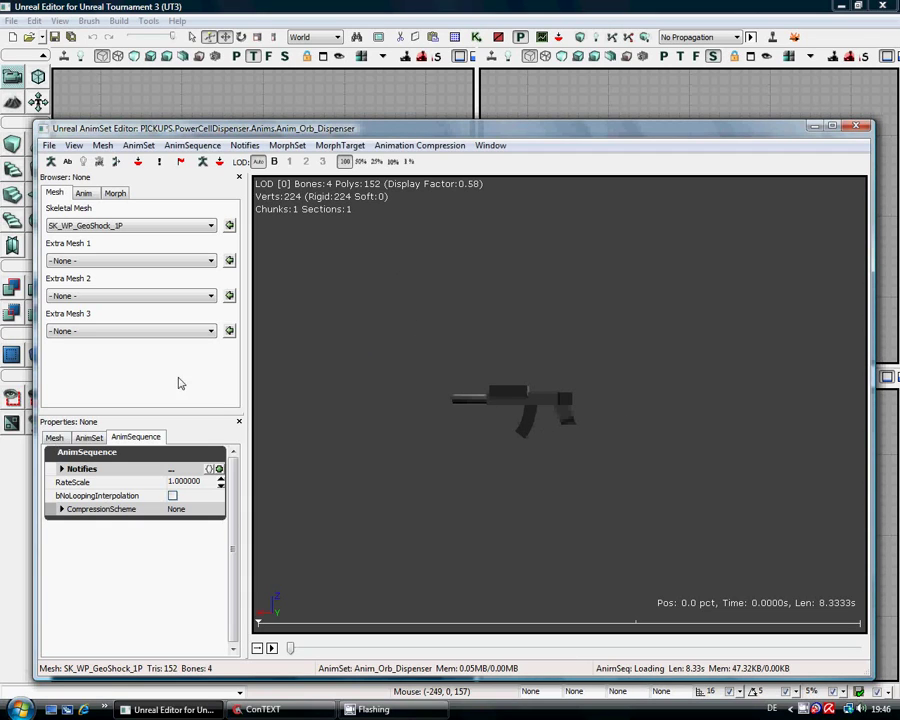
# Expand the Materials list in the skeletal mesh's properties and widen the area so its slot [0] is readable
pyautogui.click(55, 438)
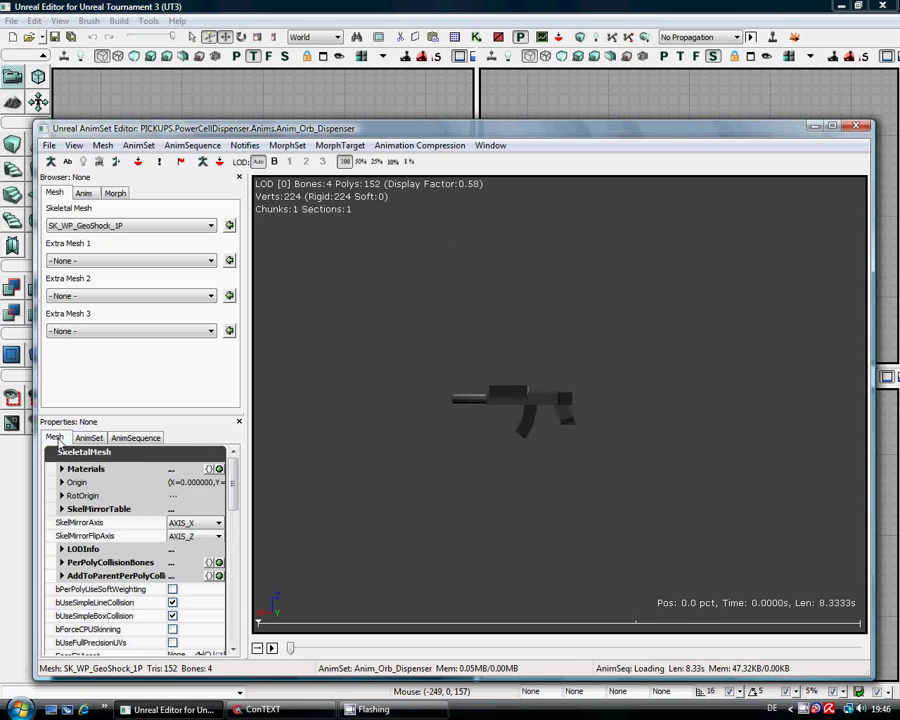
pyautogui.moveTo(423, 466); pyautogui.dragTo(607, 515)
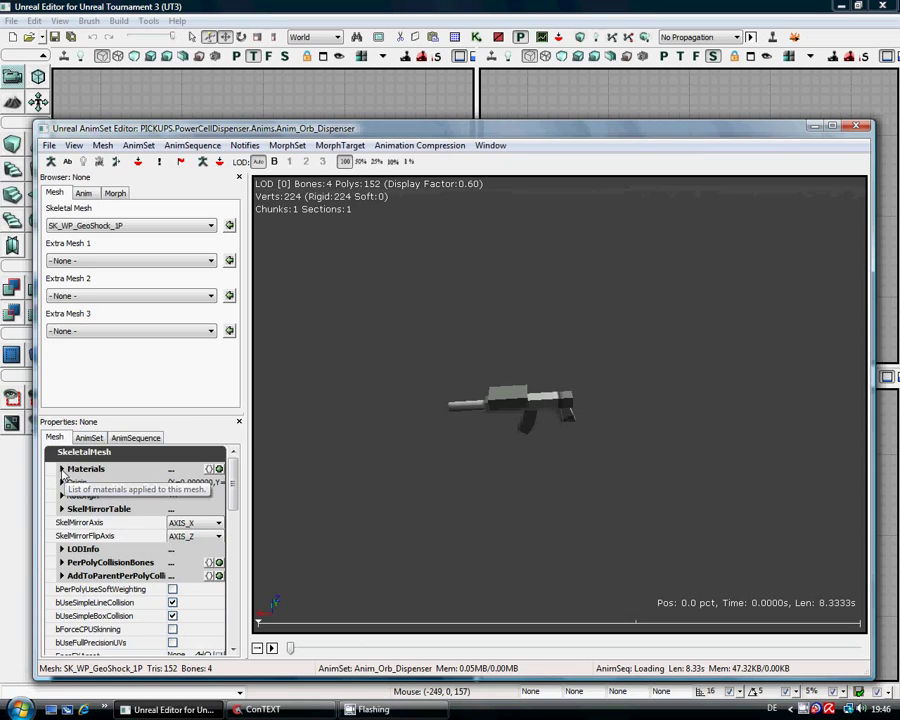
pyautogui.click(61, 469)
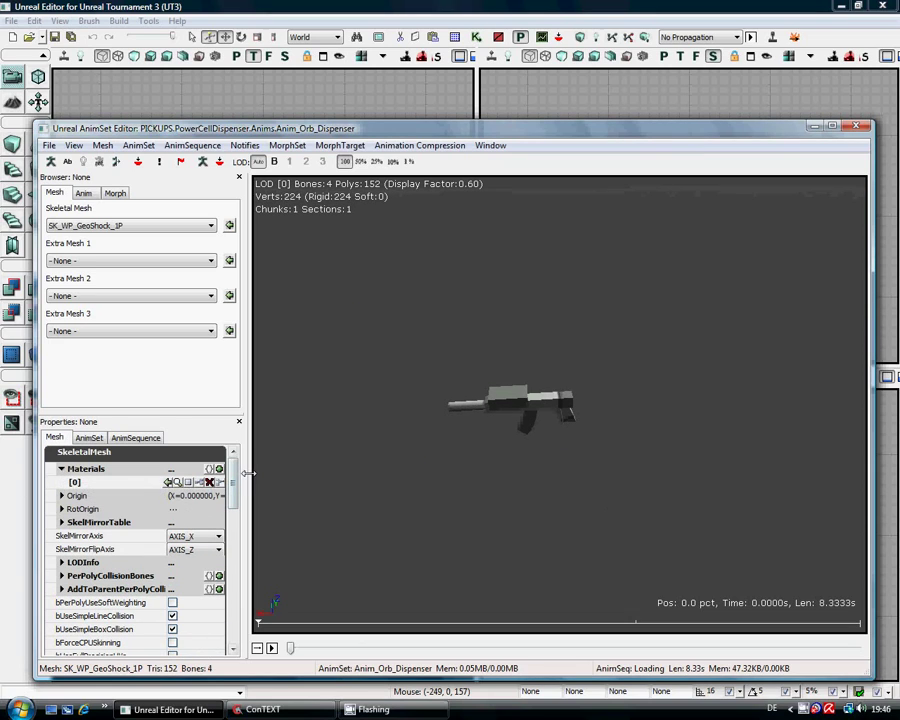
pyautogui.moveTo(244, 479); pyautogui.dragTo(351, 478)
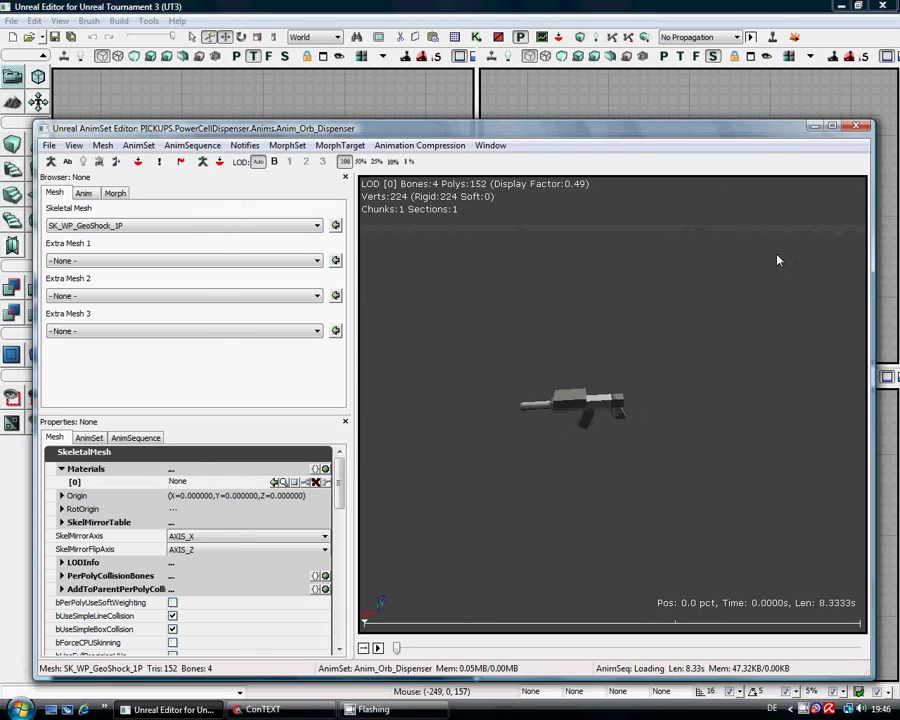
# Assign the M_WP_GeoShock material from the Materials group of WP_GeoShock to material slot [0] of the SK_WP_GeoShock_1P mesh
pyautogui.moveTo(626, 140); pyautogui.dragTo(648, 273)
pyautogui.click(598, 157)
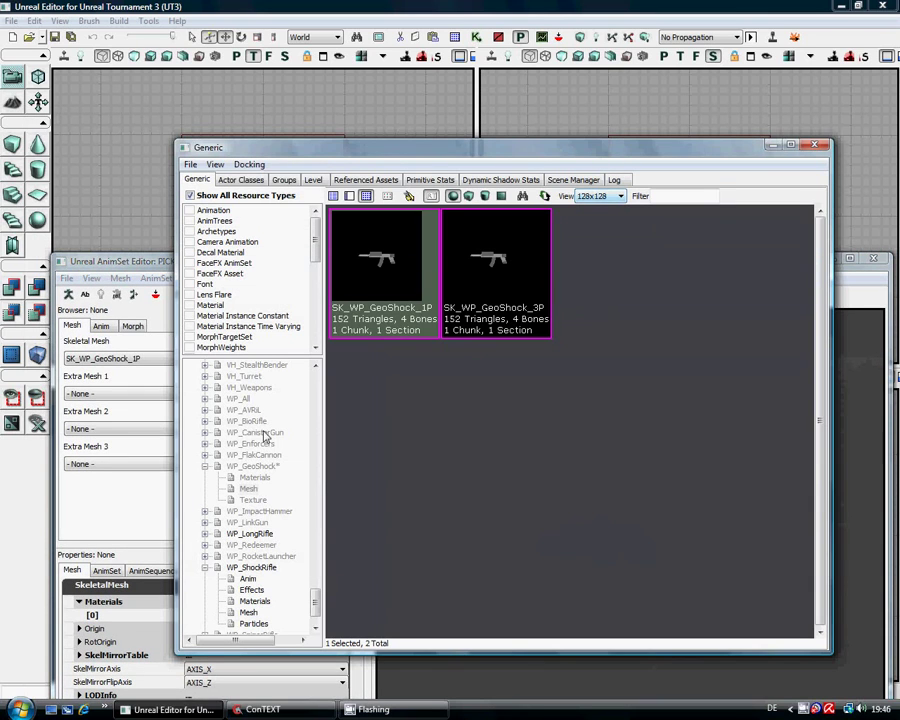
pyautogui.click(254, 478)
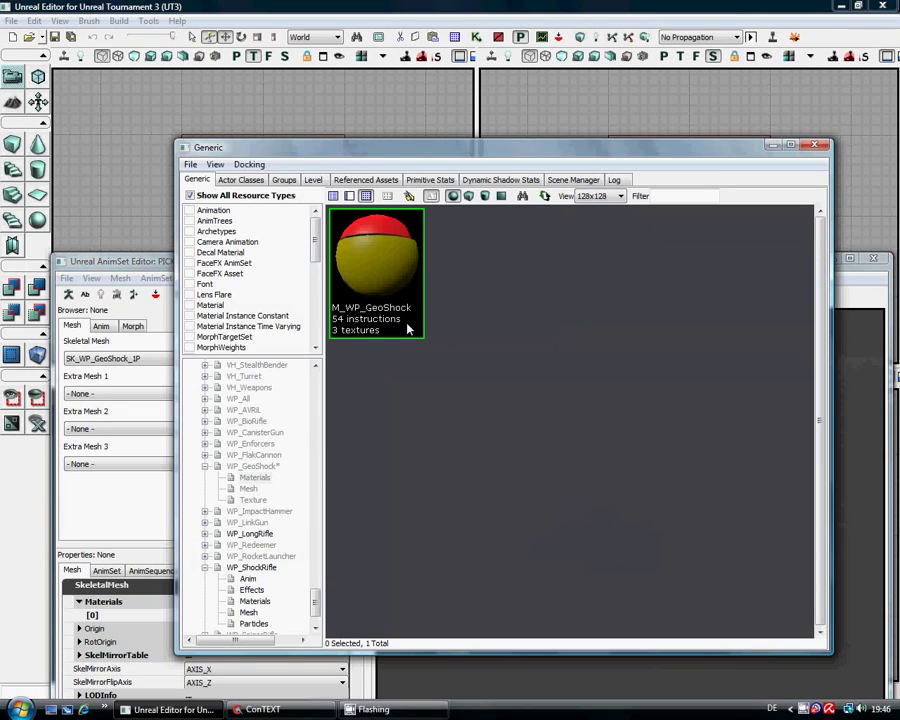
pyautogui.click(390, 335)
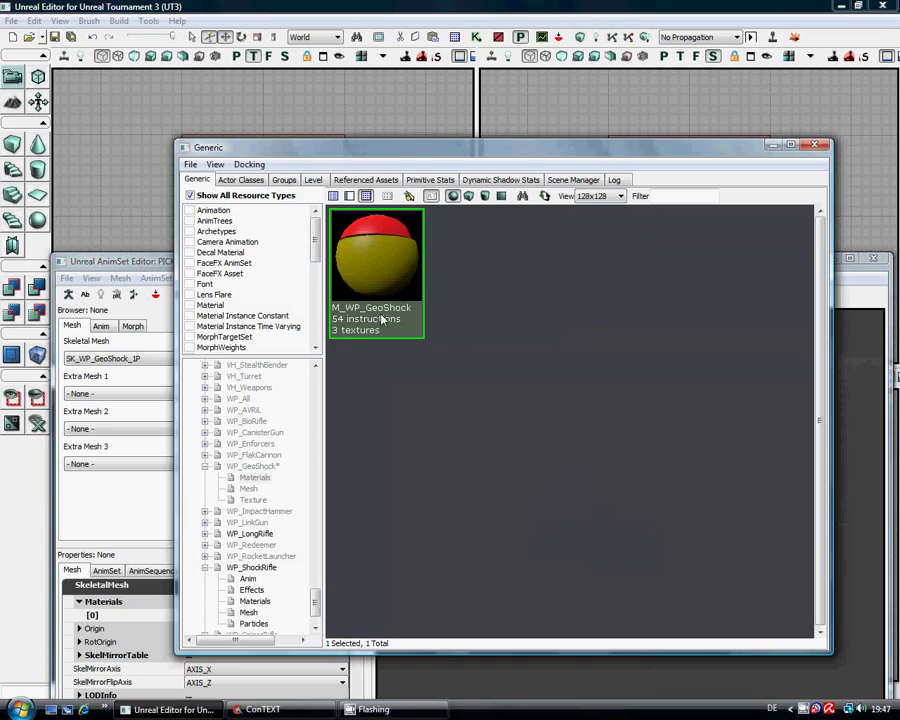
pyautogui.click(126, 265)
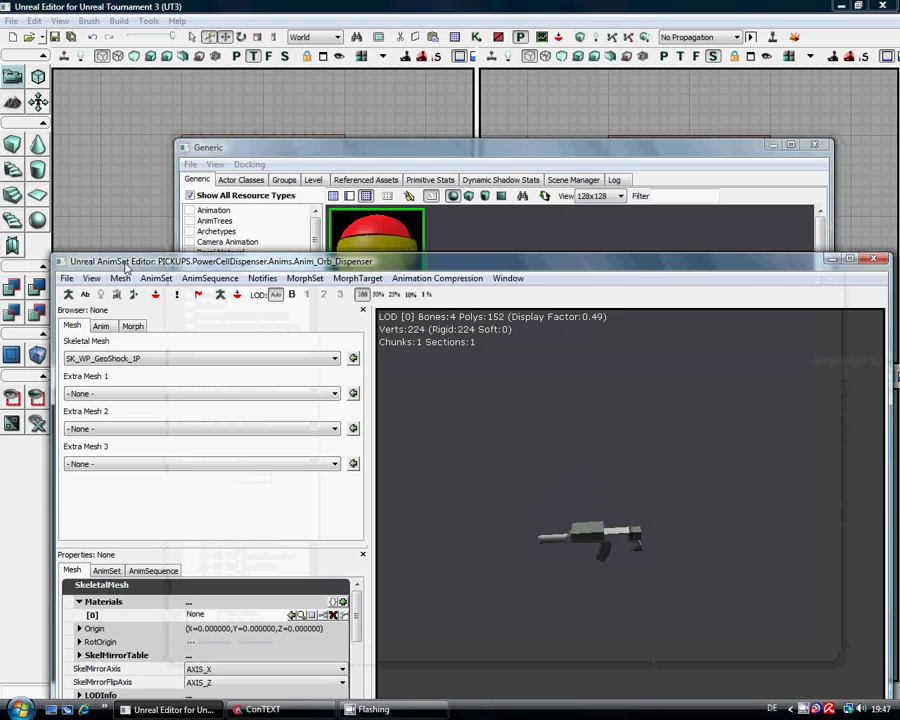
pyautogui.click(291, 615)
pyautogui.moveTo(510, 563)
pyautogui.mouseDown()
pyautogui.moveTo(545, 480)
pyautogui.moveTo(515, 560)
pyautogui.mouseUp()
pyautogui.moveTo(886, 425); pyautogui.dragTo(886, 428)
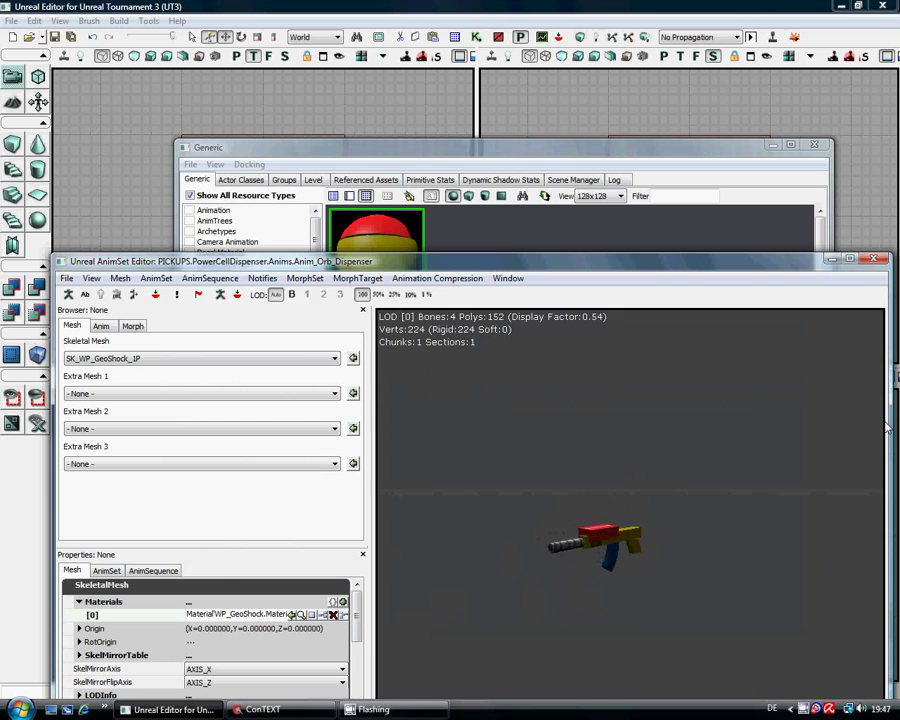
# Open the Socket Manager for the SK_WP_GeoShock_1P mesh and place its window over the editor
pyautogui.moveTo(545, 270); pyautogui.dragTo(528, 111)
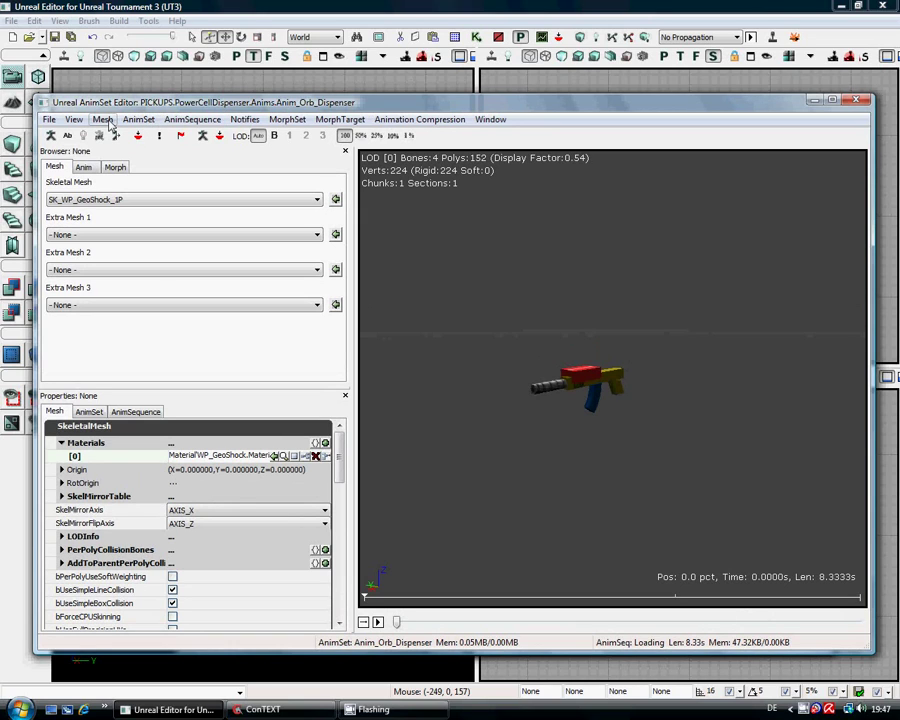
pyautogui.click(104, 120)
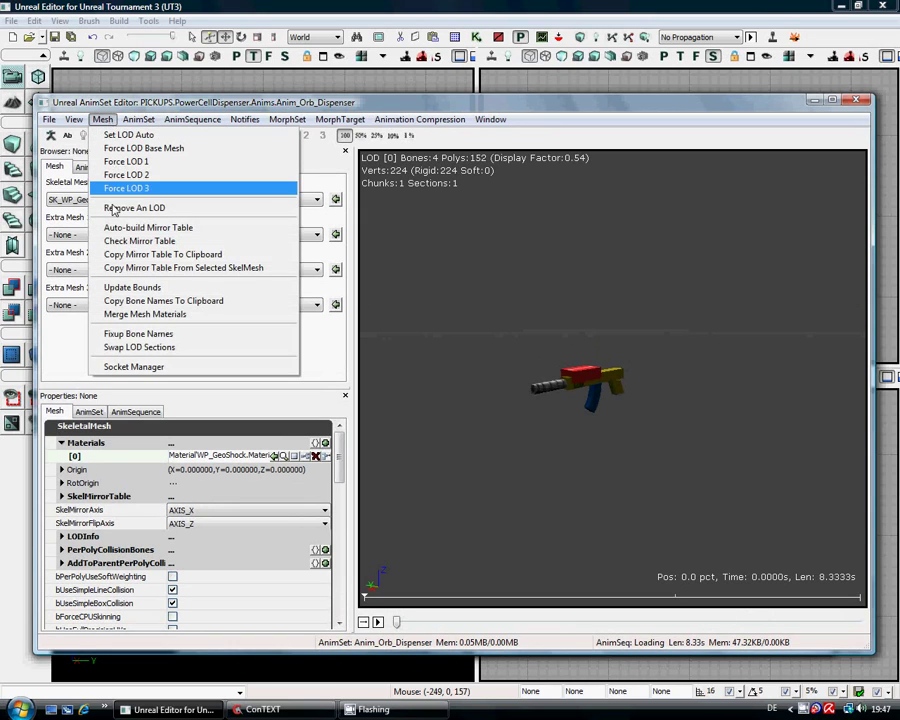
pyautogui.click(153, 369)
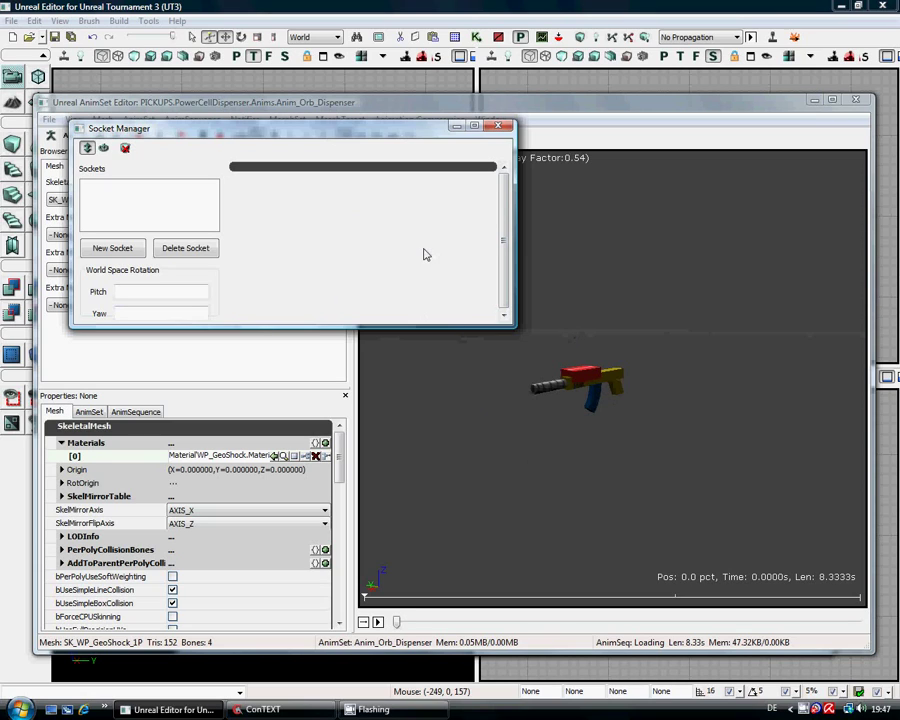
pyautogui.click(115, 248)
pyautogui.moveTo(271, 128); pyautogui.dragTo(326, 257)
pyautogui.click(103, 120)
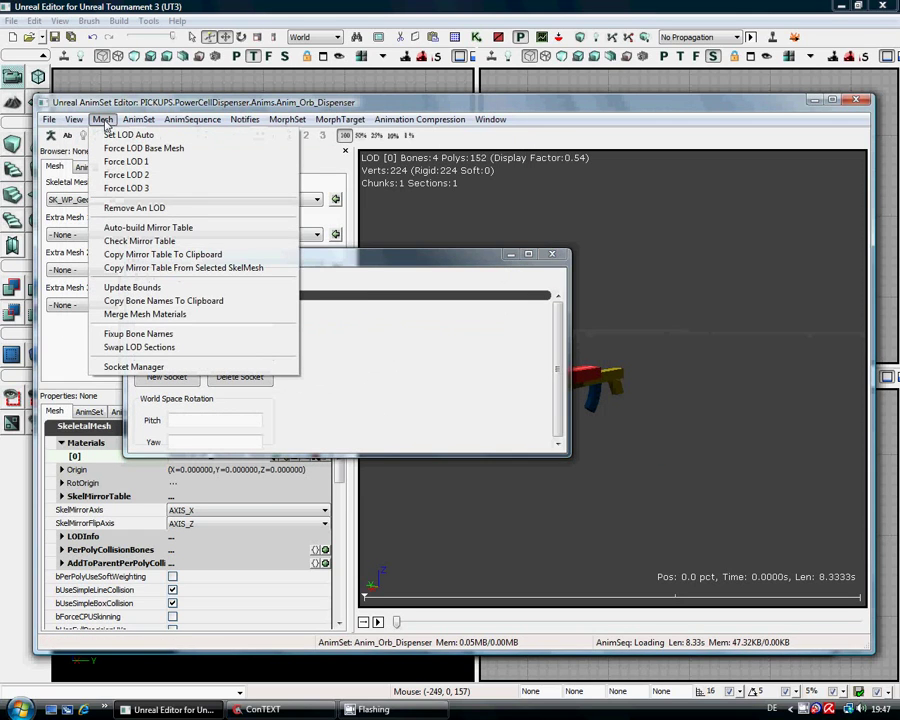
pyautogui.click(447, 258)
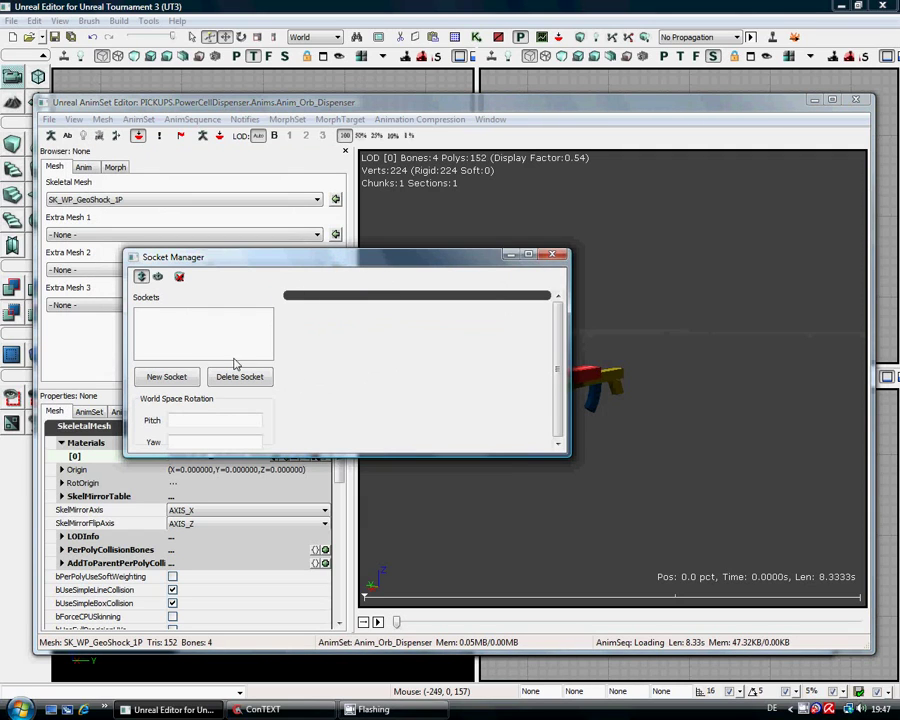
# Start a new socket attached to the bone Shock_Fire
pyautogui.click(175, 376)
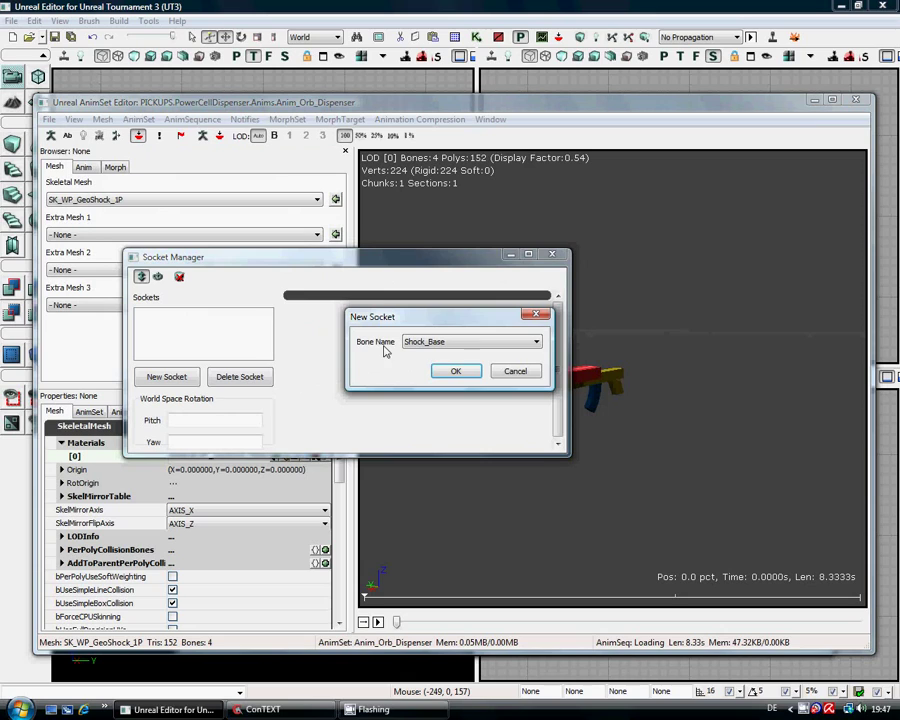
pyautogui.click(538, 344)
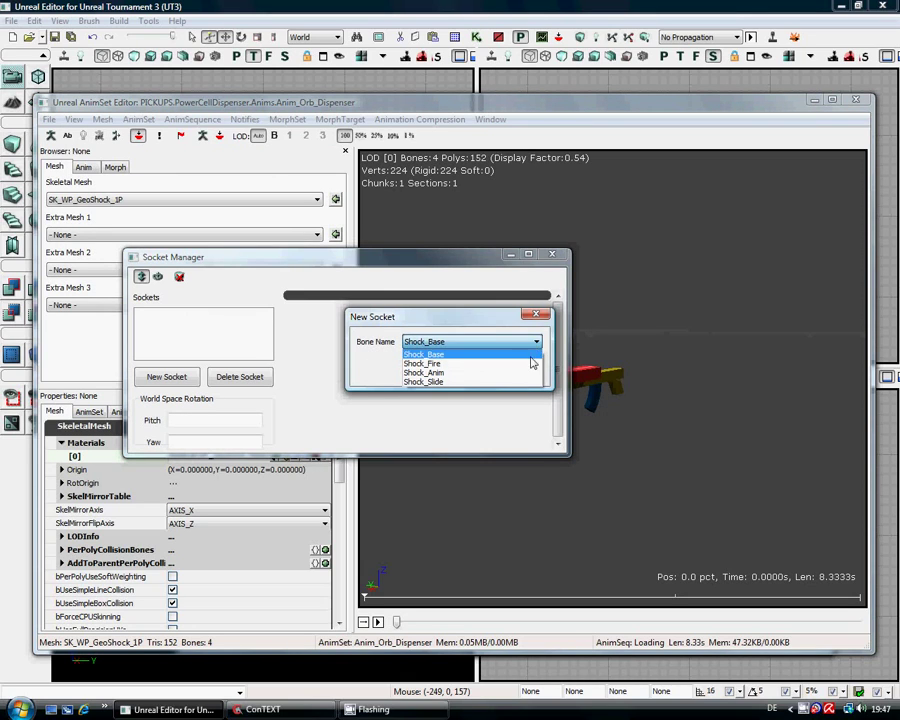
pyautogui.click(530, 363)
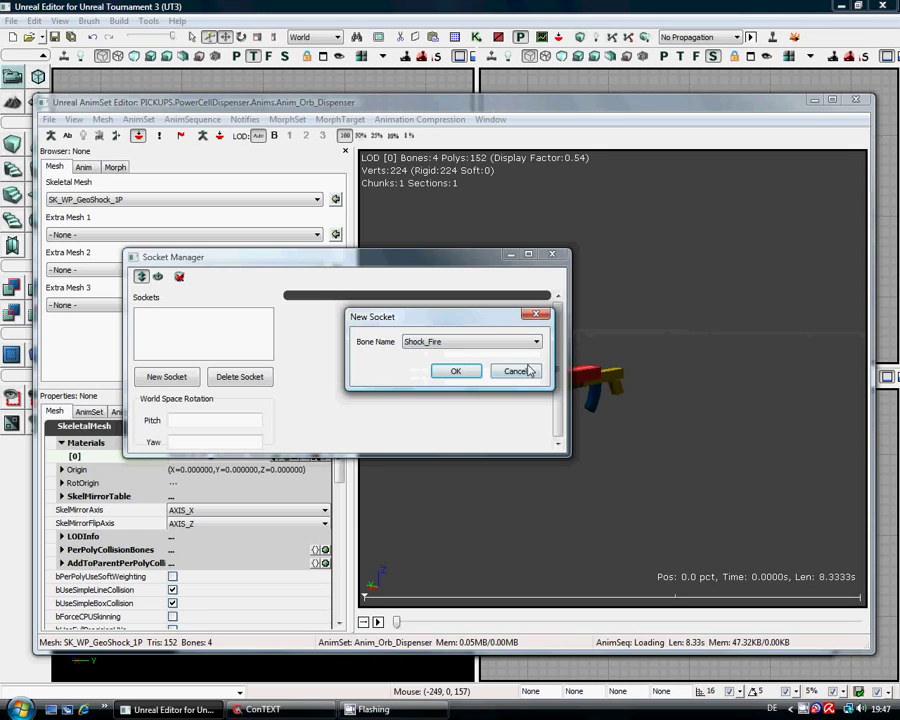
pyautogui.click(458, 372)
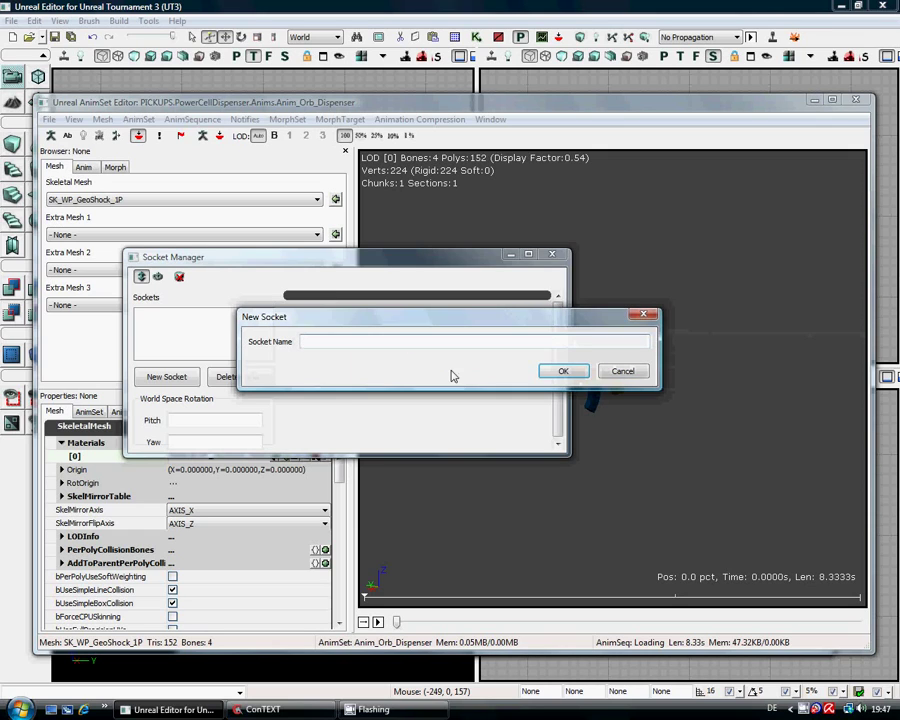
# Copy the name MuzzleFlashSocket from GeoShock.txt in ConTEXT, create the socket with it in Unreal Editor, and uncover the gun's muzzle
pyautogui.click(258, 710)
pyautogui.moveTo(118, 408); pyautogui.dragTo(23, 408)
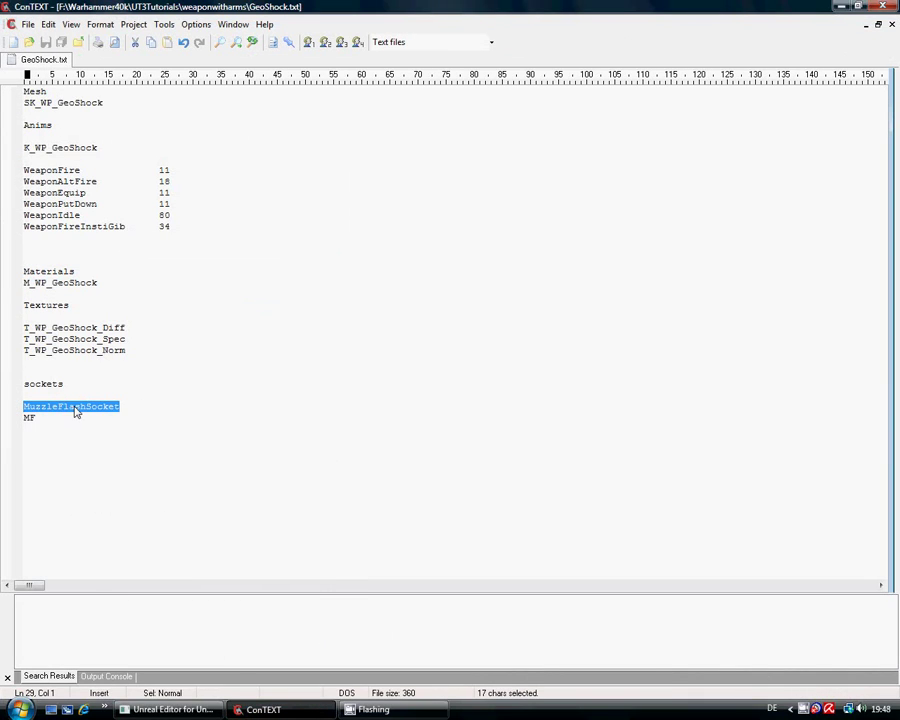
pyautogui.rightClick(75, 410)
pyautogui.click(100, 445)
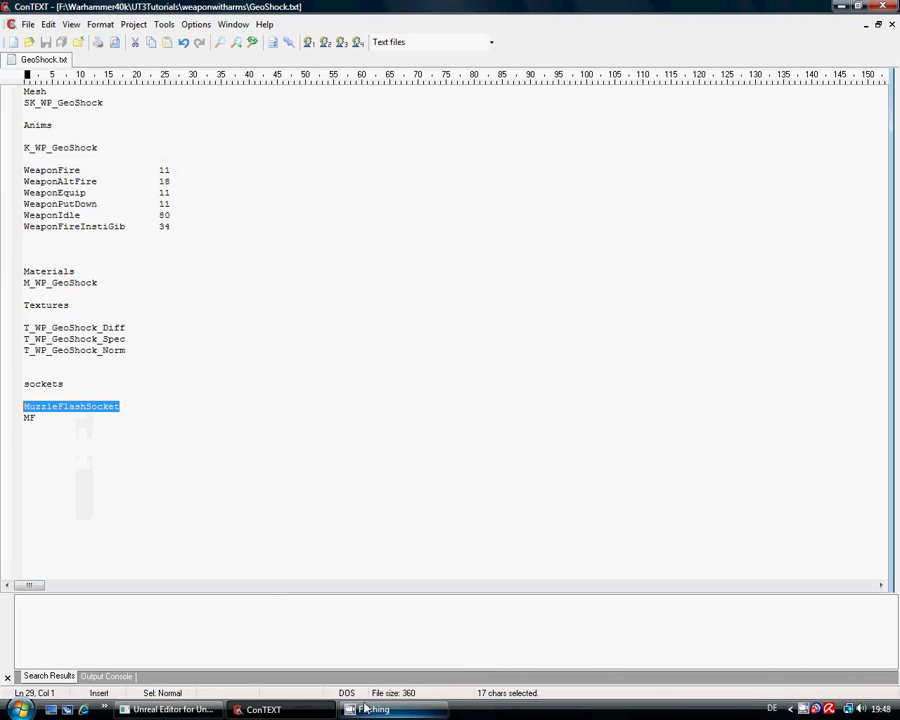
pyautogui.click(185, 714)
pyautogui.rightClick(405, 346)
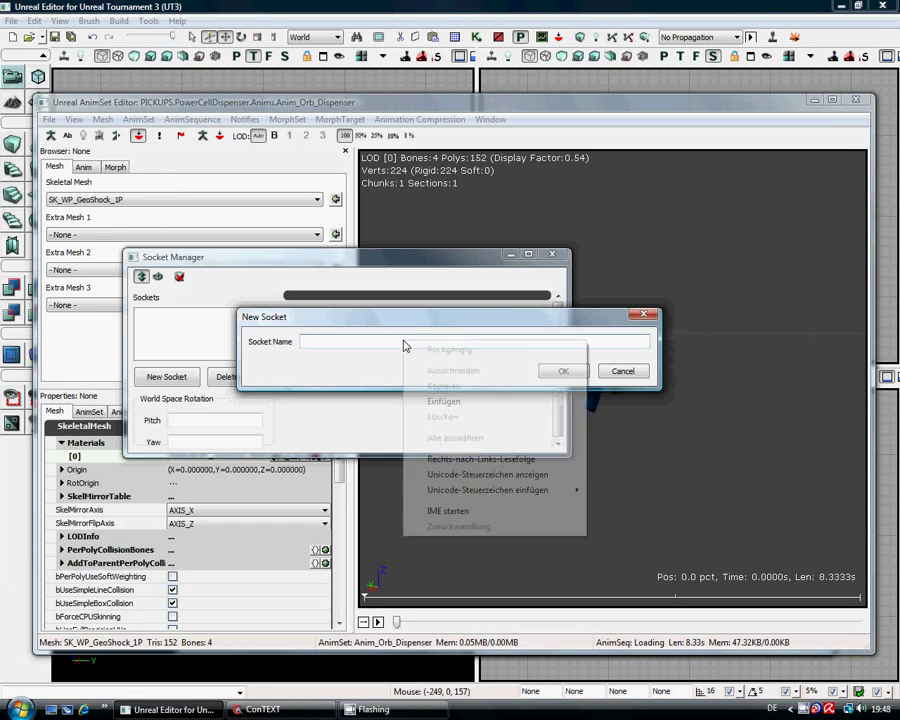
pyautogui.click(443, 402)
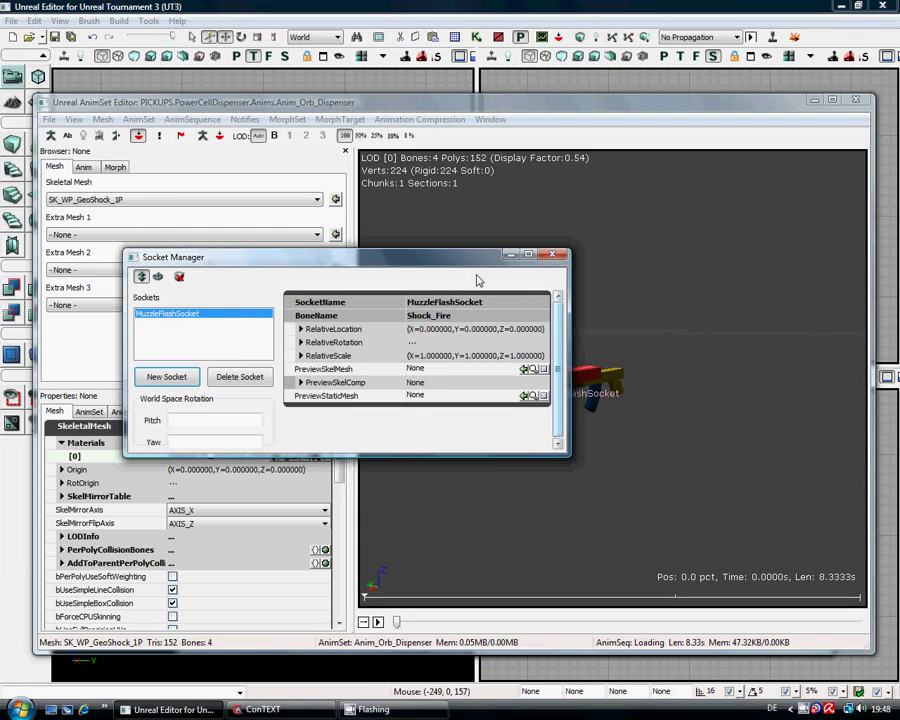
pyautogui.moveTo(440, 261); pyautogui.dragTo(407, 126)
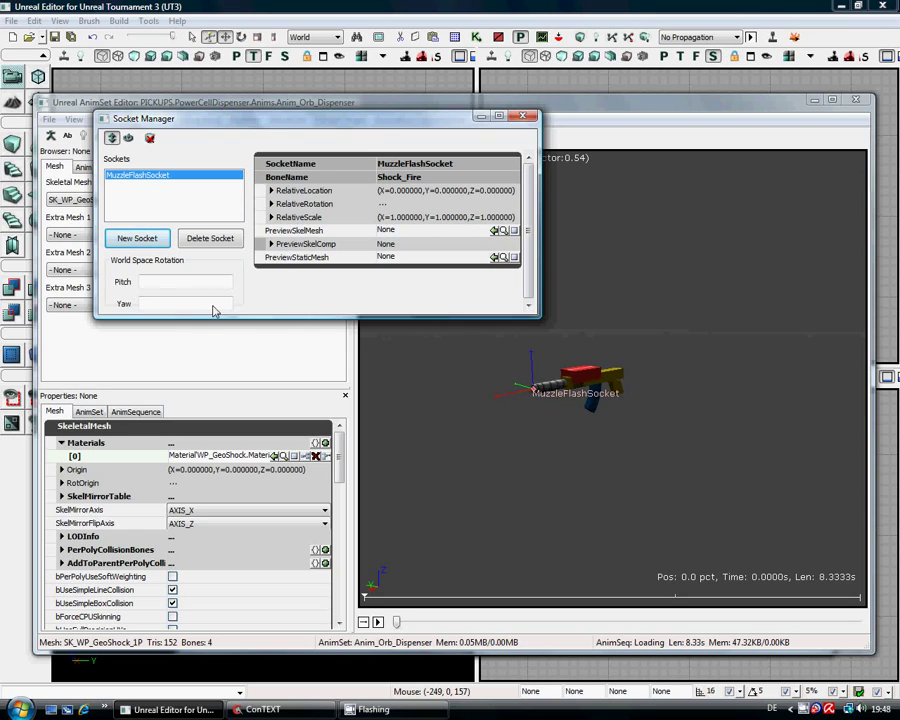
# Start a second socket, also attached to the bone Shock_Fire
pyautogui.click(137, 240)
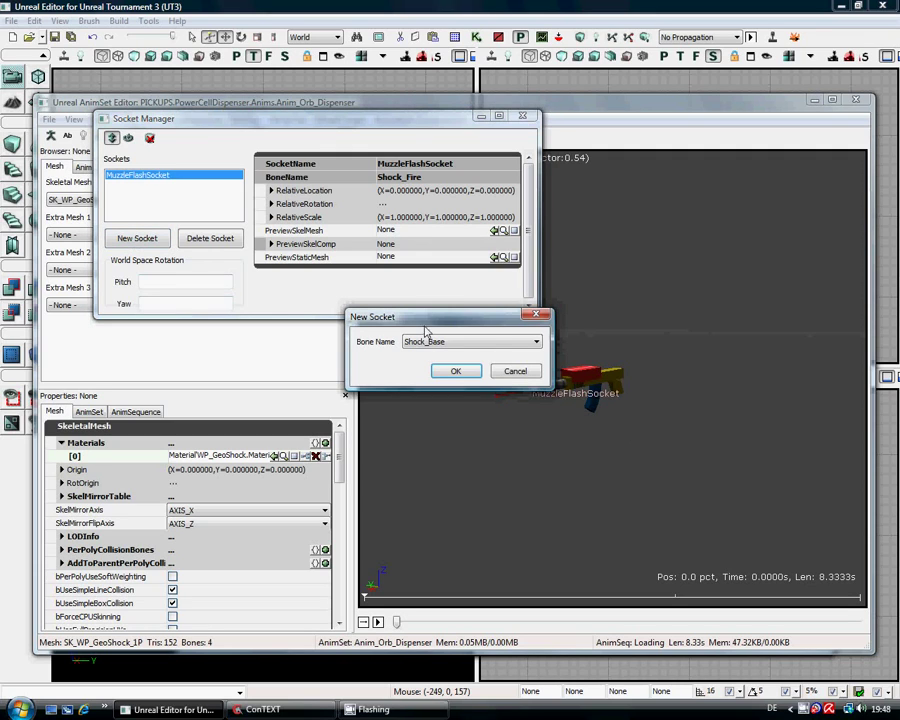
pyautogui.click(537, 343)
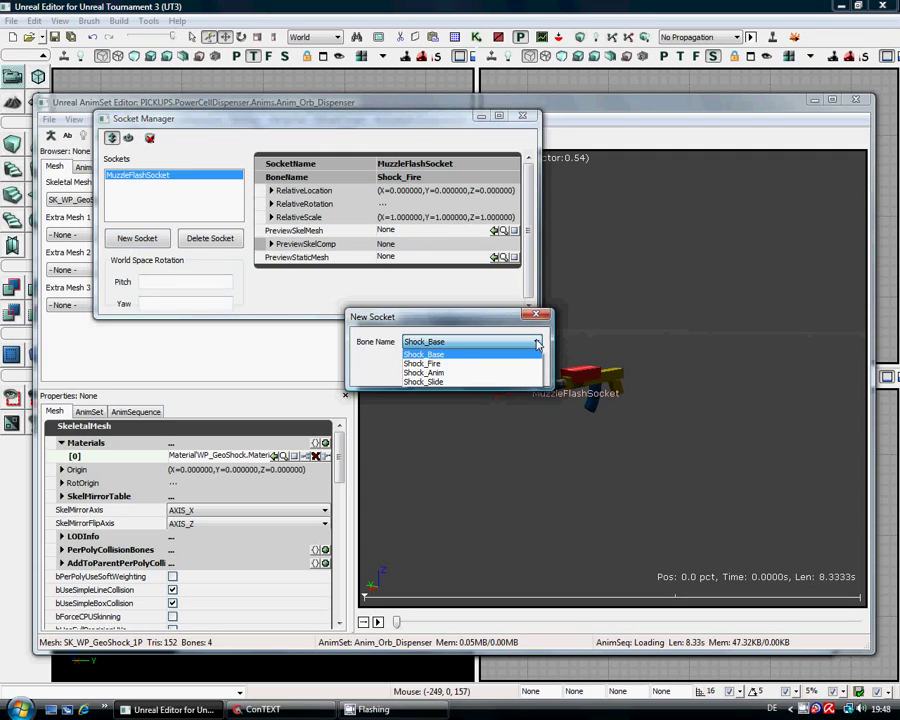
pyautogui.click(512, 364)
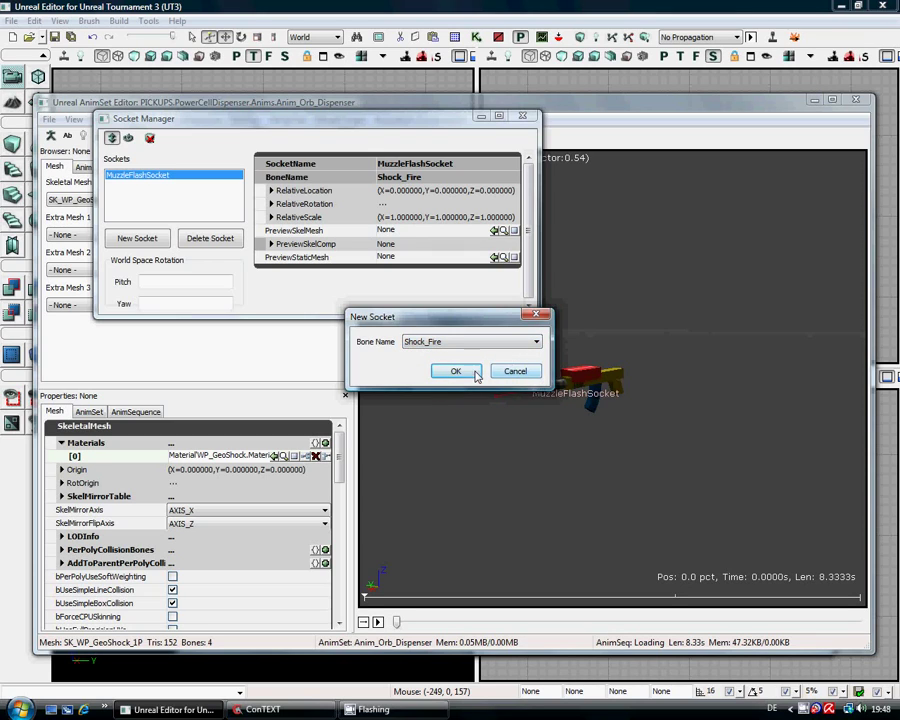
pyautogui.click(463, 375)
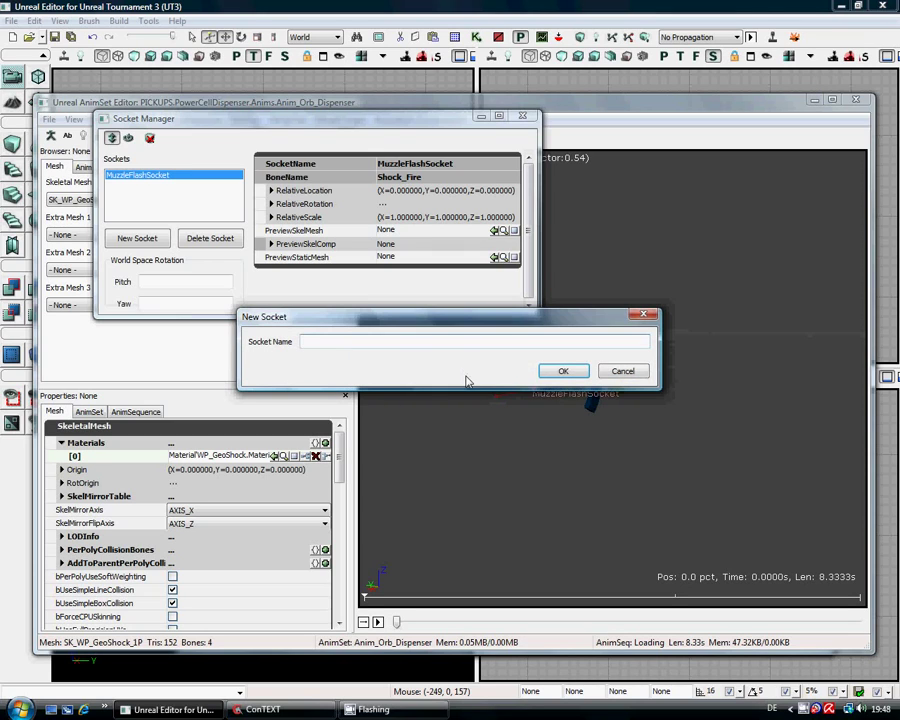
# Copy the name MF from GeoShock.txt in ConTEXT and create the second socket with it in Unreal Editor
pyautogui.click(262, 709)
pyautogui.moveTo(36, 418); pyautogui.dragTo(18, 418)
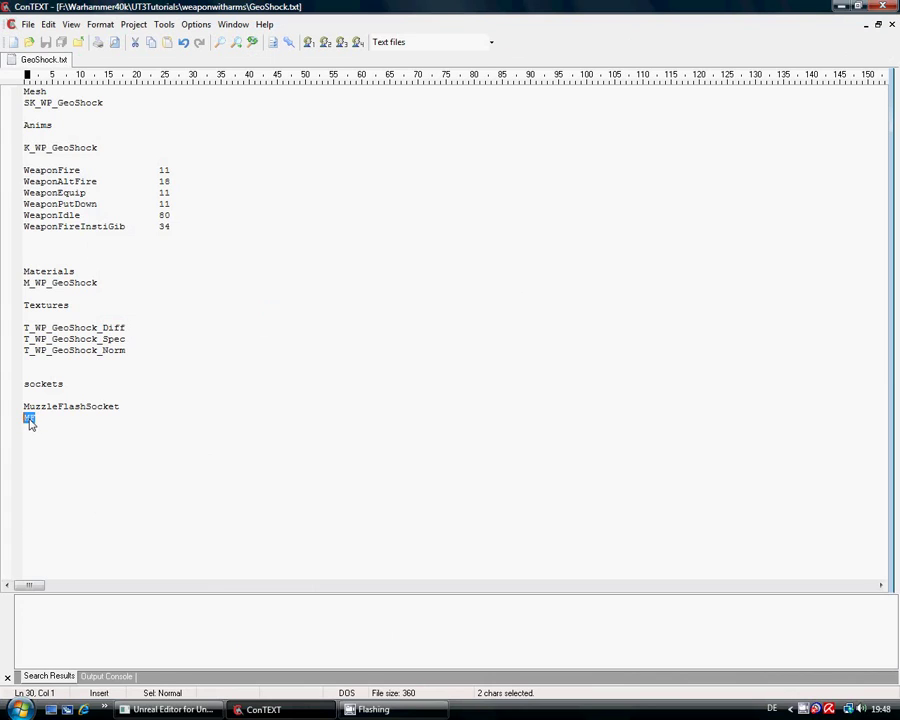
pyautogui.rightClick(30, 421)
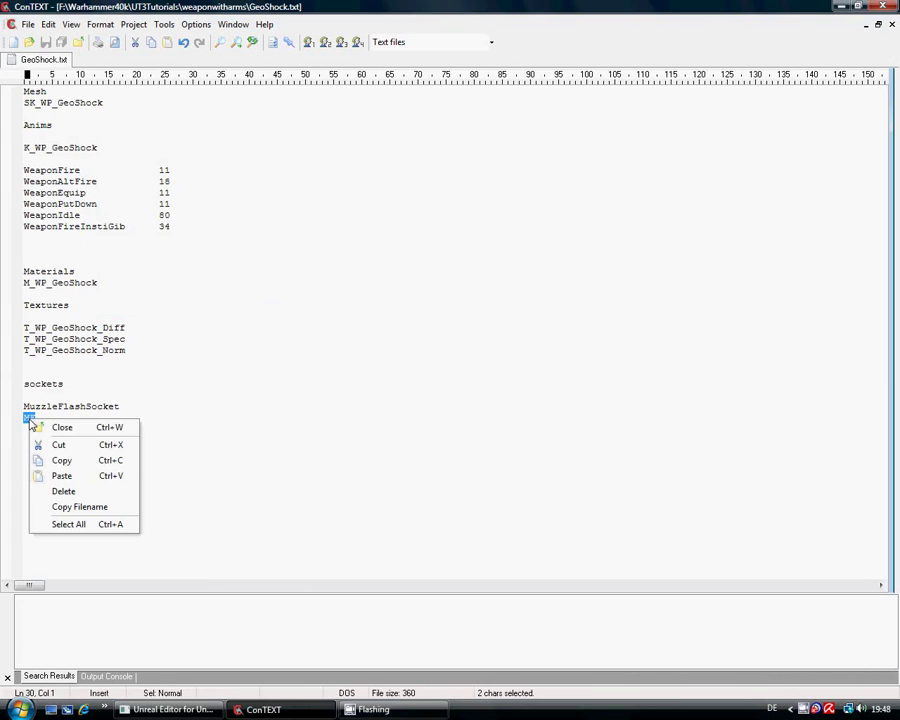
pyautogui.click(70, 464)
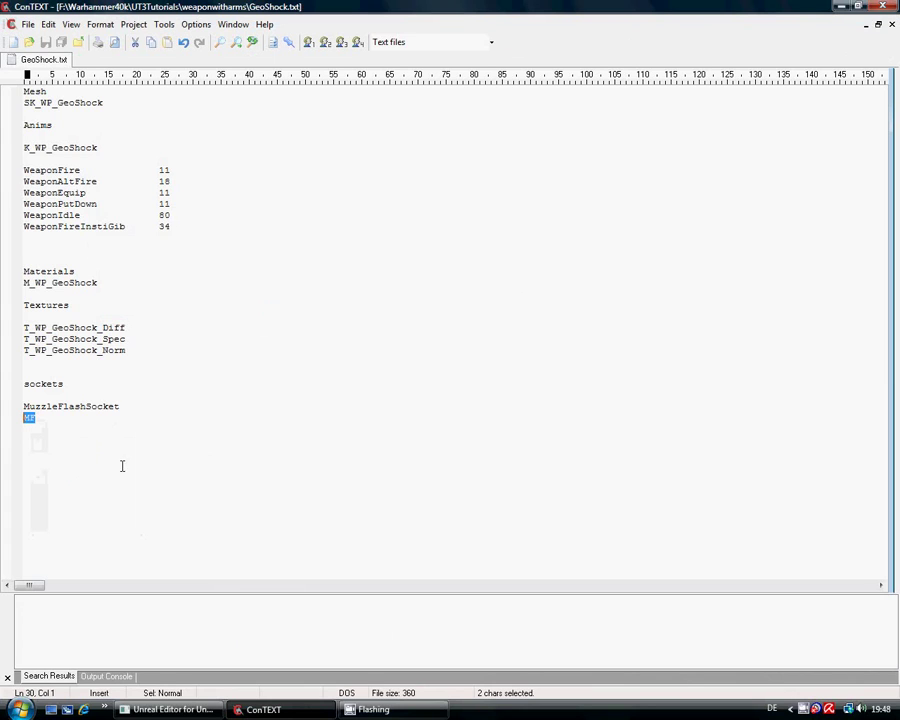
pyautogui.click(191, 711)
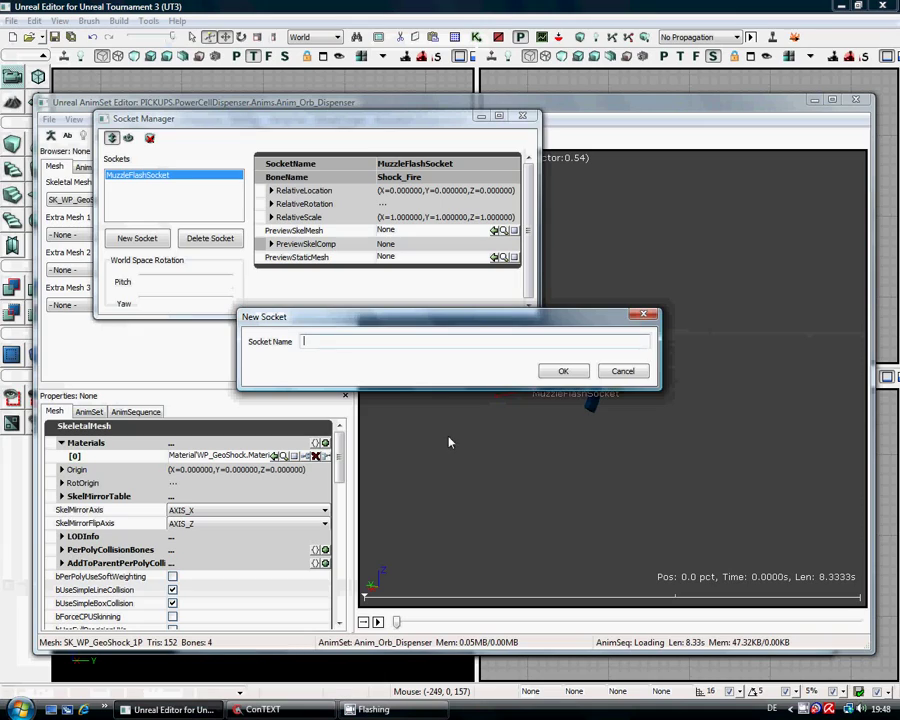
pyautogui.rightClick(329, 341)
pyautogui.click(371, 400)
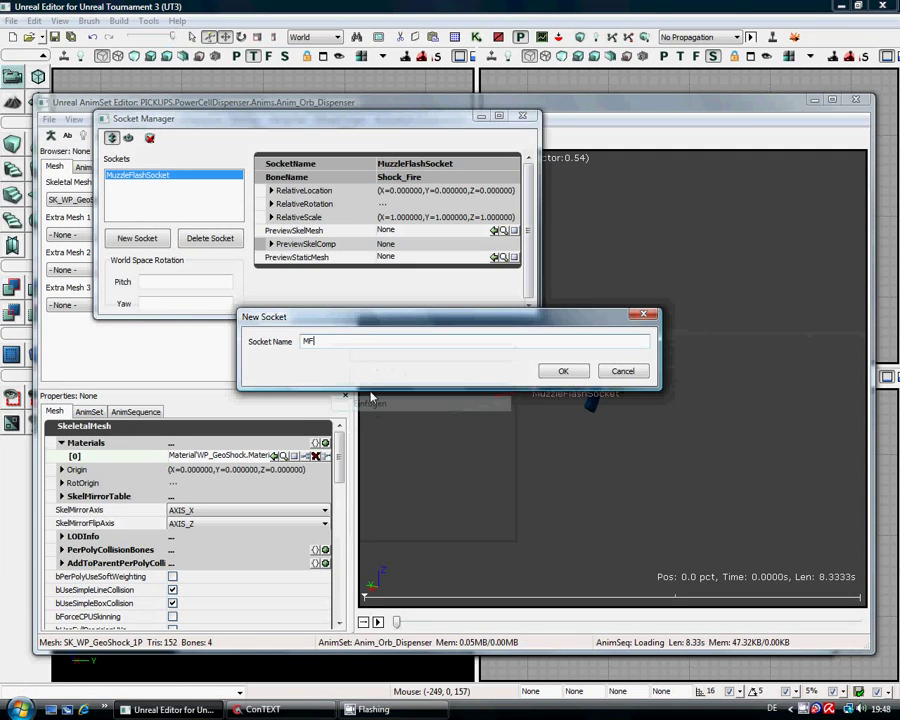
pyautogui.click(563, 371)
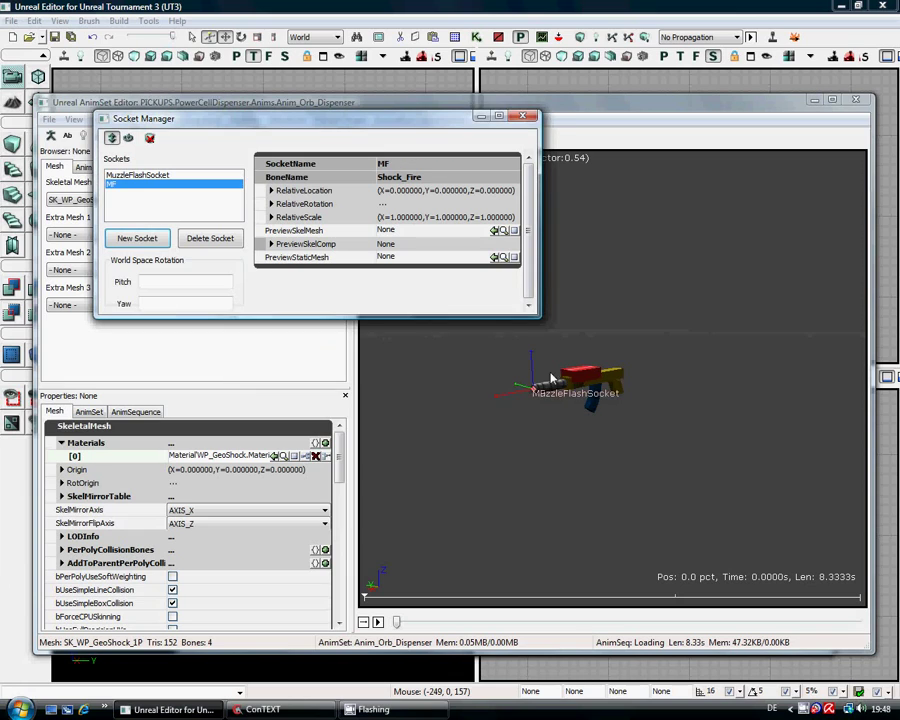
# Check the direction of the socket axes at the gun's muzzle and close the Socket Manager
pyautogui.moveTo(563, 482); pyautogui.dragTo(729, 460)
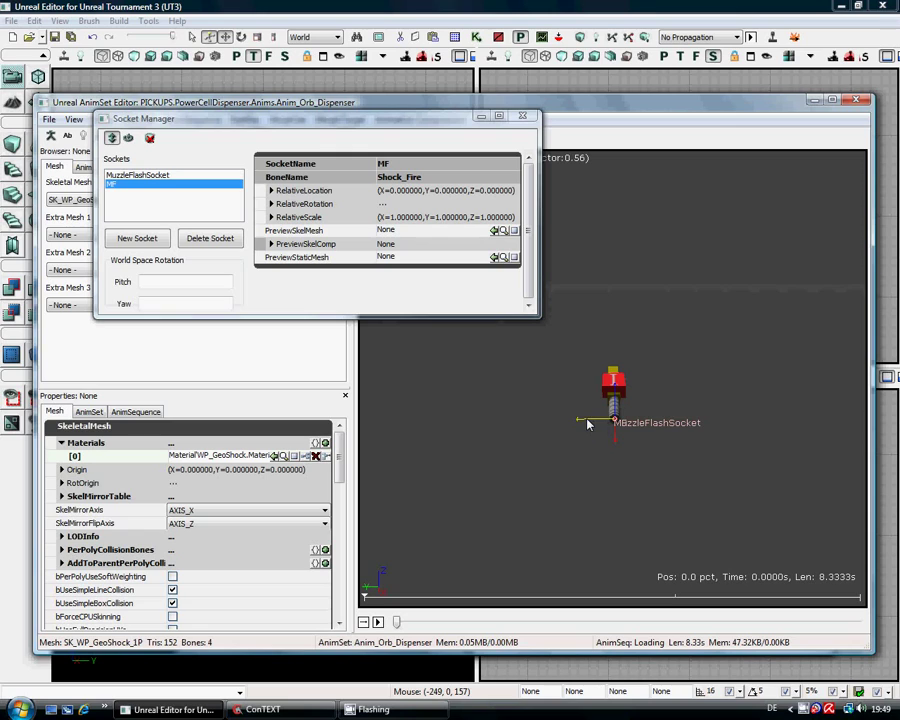
pyautogui.moveTo(588, 424); pyautogui.dragTo(562, 428)
pyautogui.click(521, 116)
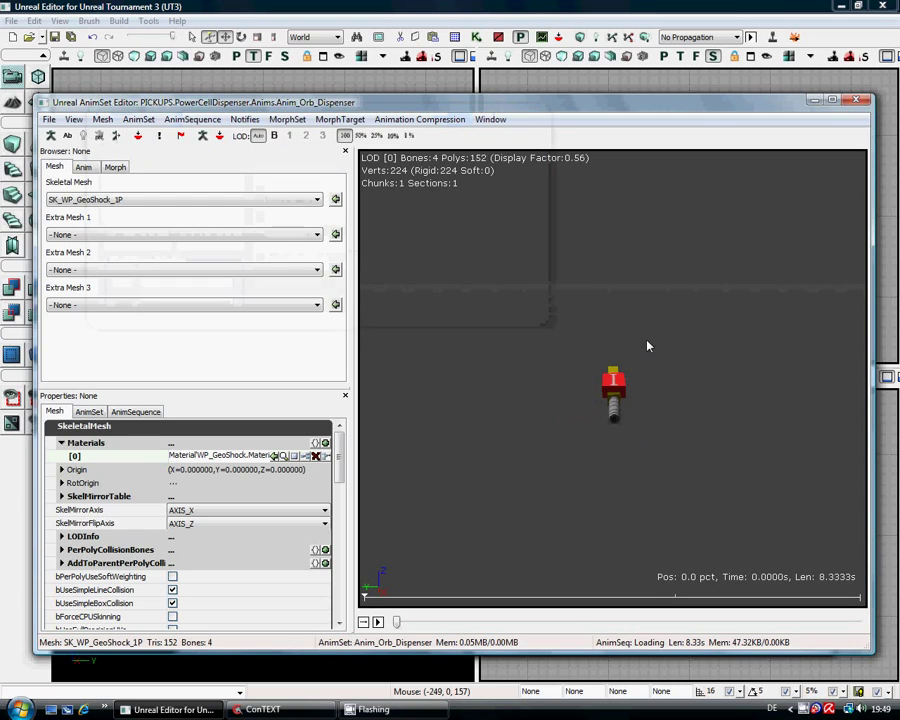
pyautogui.moveTo(617, 415); pyautogui.dragTo(560, 230)
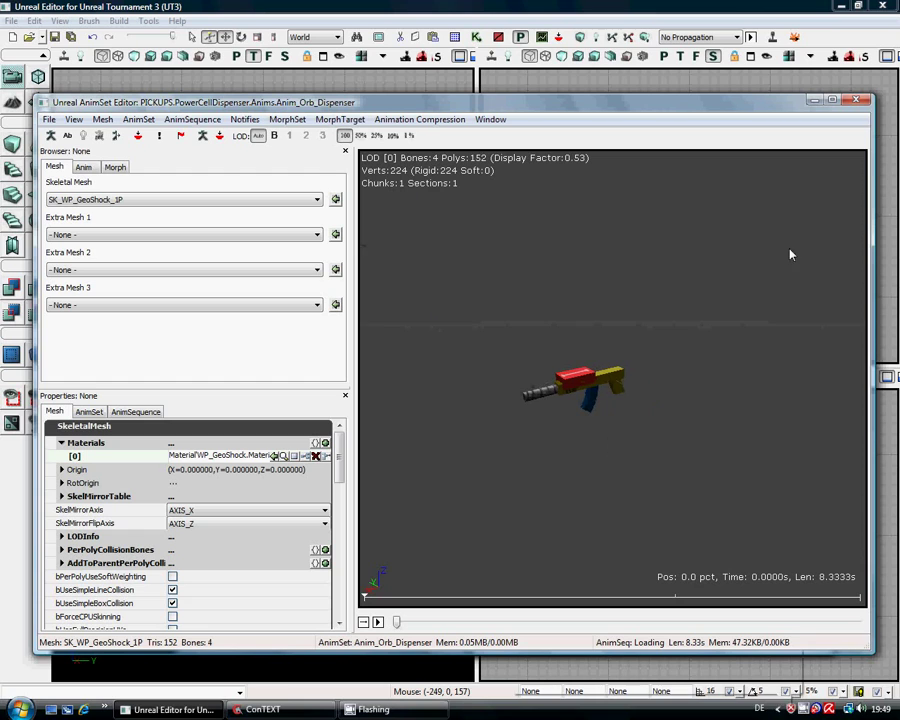
# Close the AnimSet Editor and display the Mesh group of the WP_GeoShock package
pyautogui.click(857, 101)
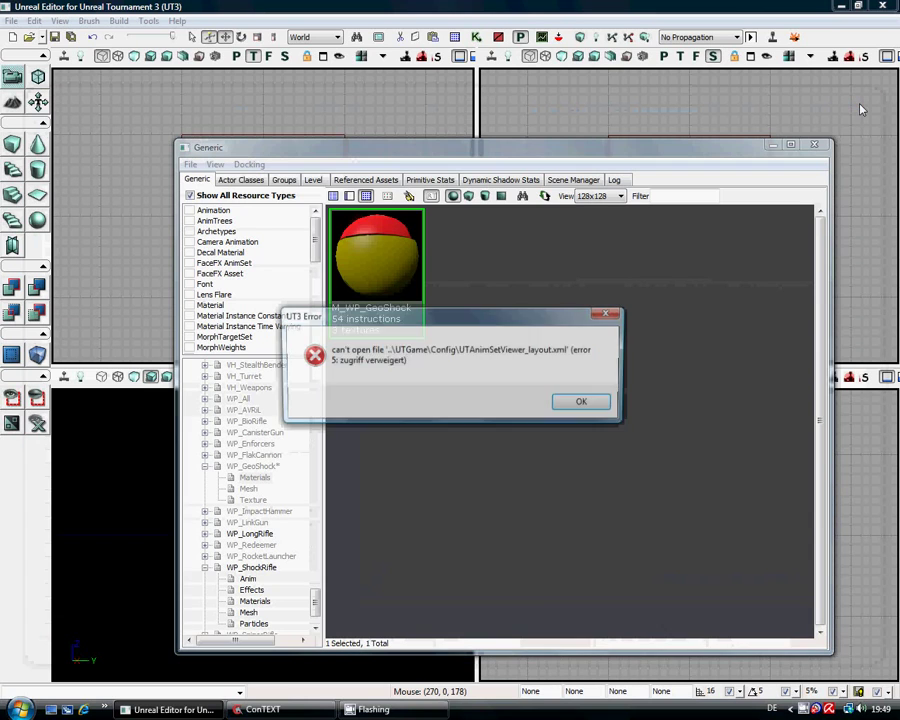
pyautogui.click(586, 404)
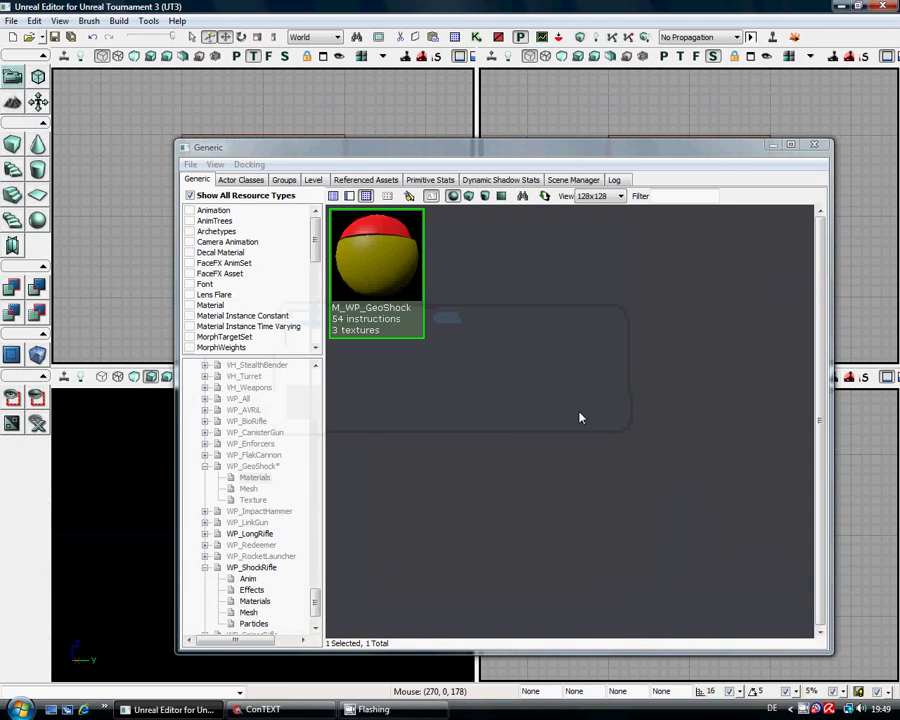
pyautogui.click(249, 490)
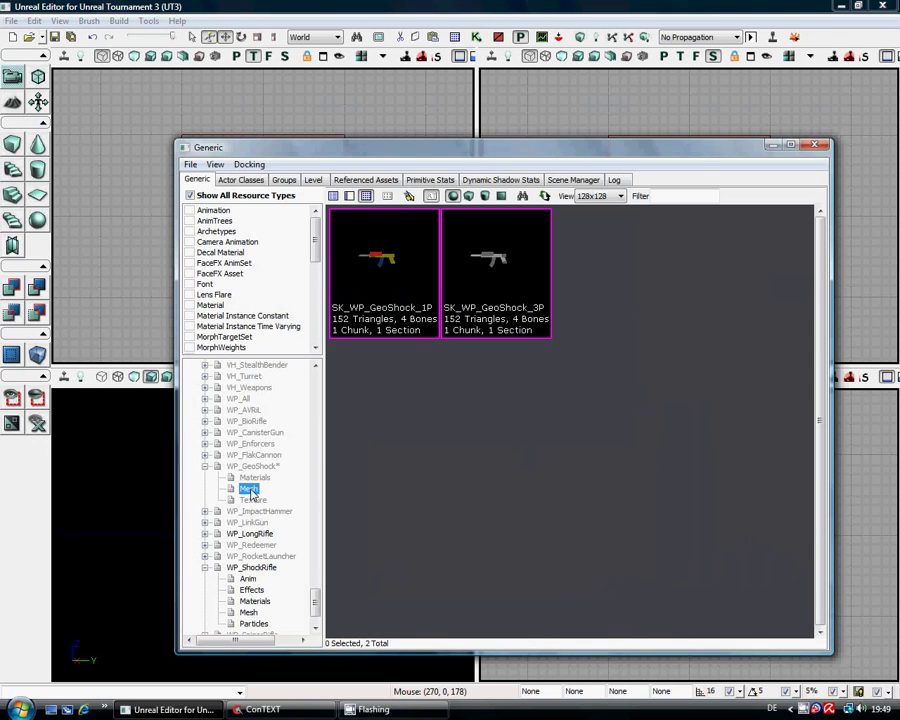
# Open the mesh SK_WP_GeoShock_3P in the AnimSet Editor and expand its Materials list, widening the properties area to read the slot
pyautogui.doubleClick(486, 280)
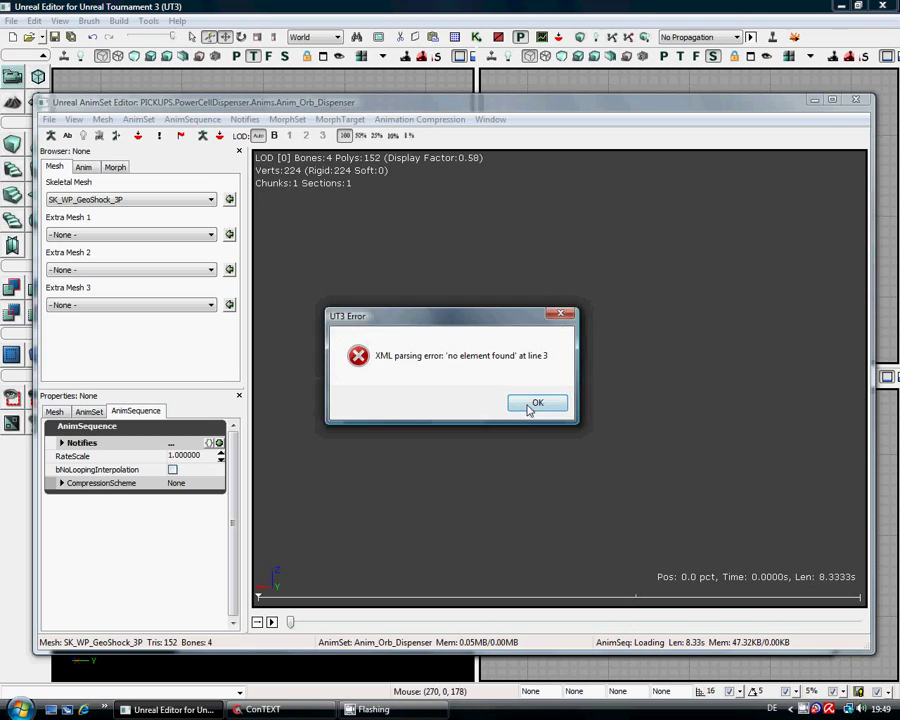
pyautogui.click(536, 402)
pyautogui.moveTo(615, 490); pyautogui.dragTo(175, 368)
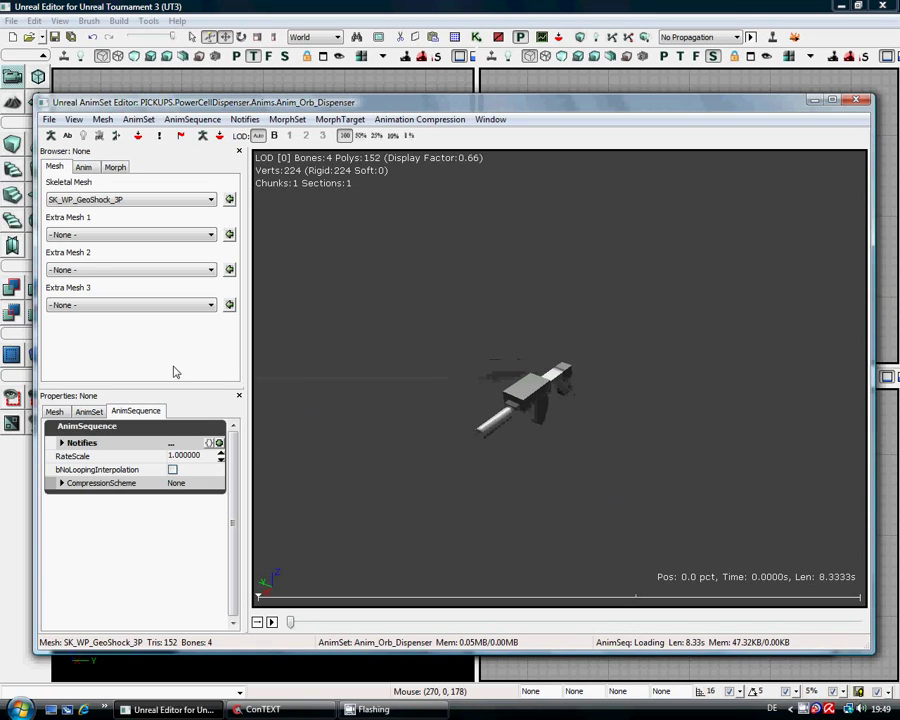
pyautogui.click(54, 411)
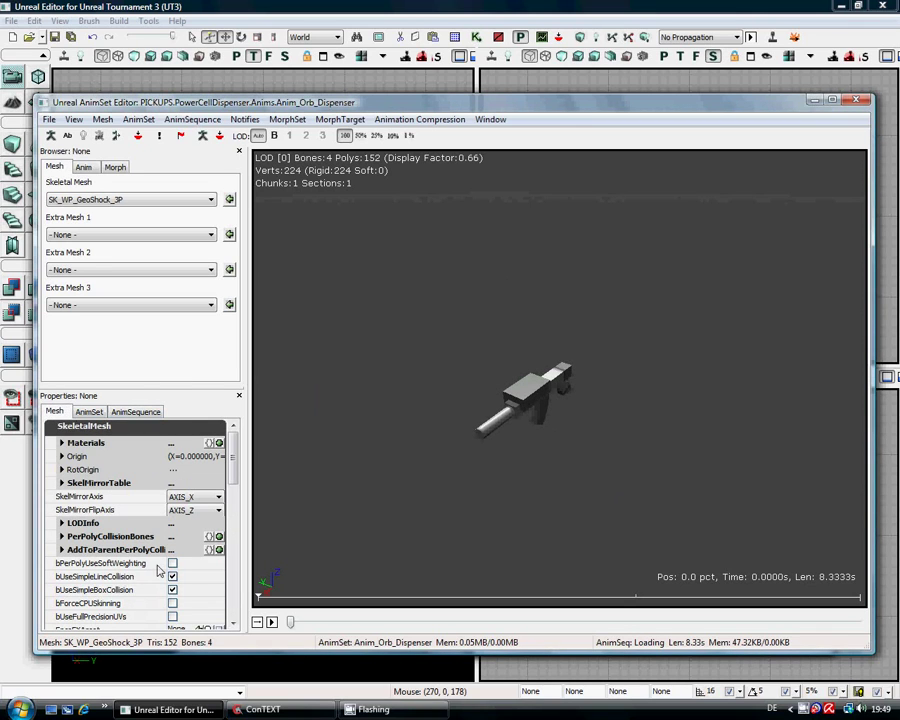
pyautogui.click(62, 442)
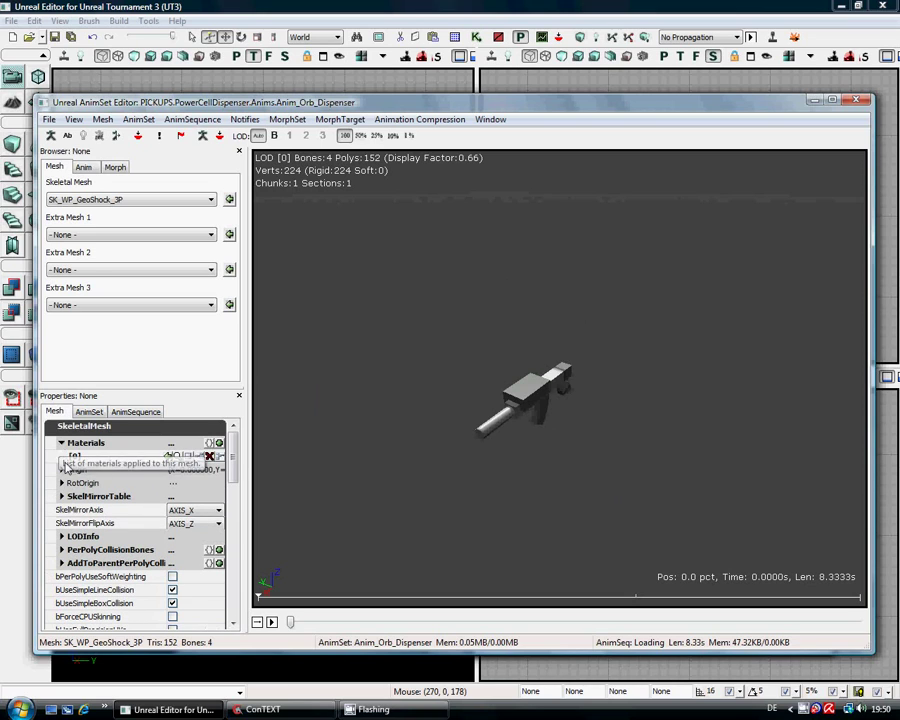
pyautogui.moveTo(245, 412); pyautogui.dragTo(371, 421)
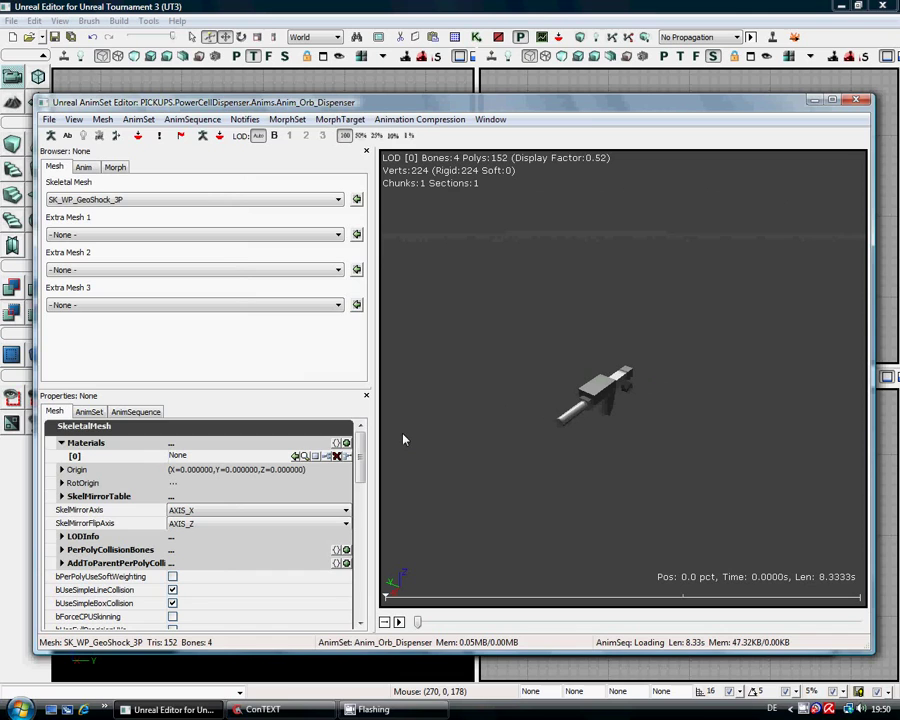
# Assign the material M_WP_GeoShock from the WP_GeoShock Materials group to material slot 0 of the 3P mesh and inspect the textured gun
pyautogui.moveTo(585, 104); pyautogui.dragTo(589, 258)
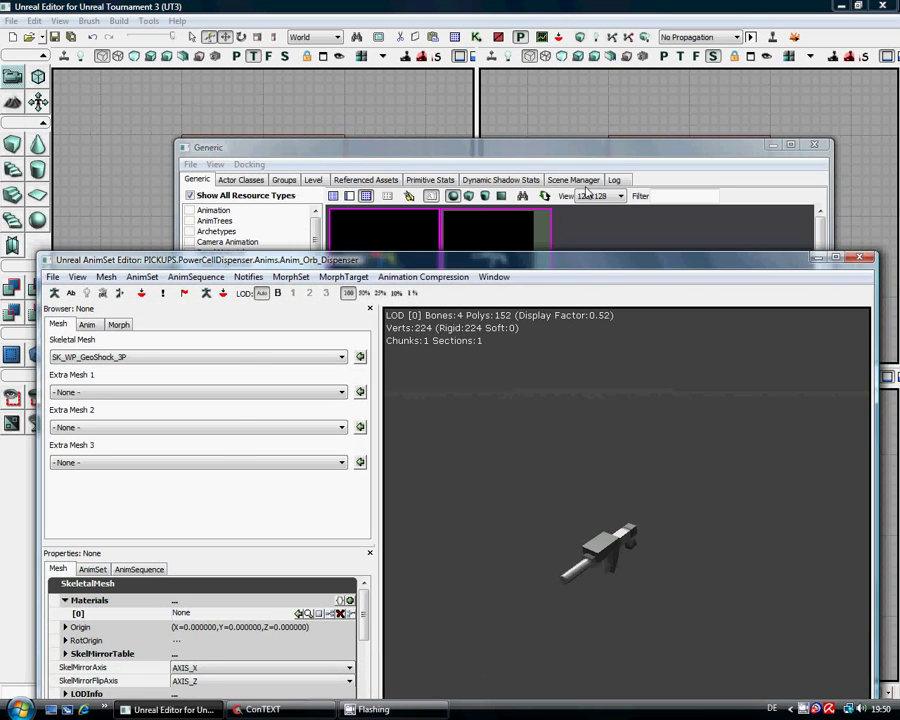
pyautogui.click(597, 160)
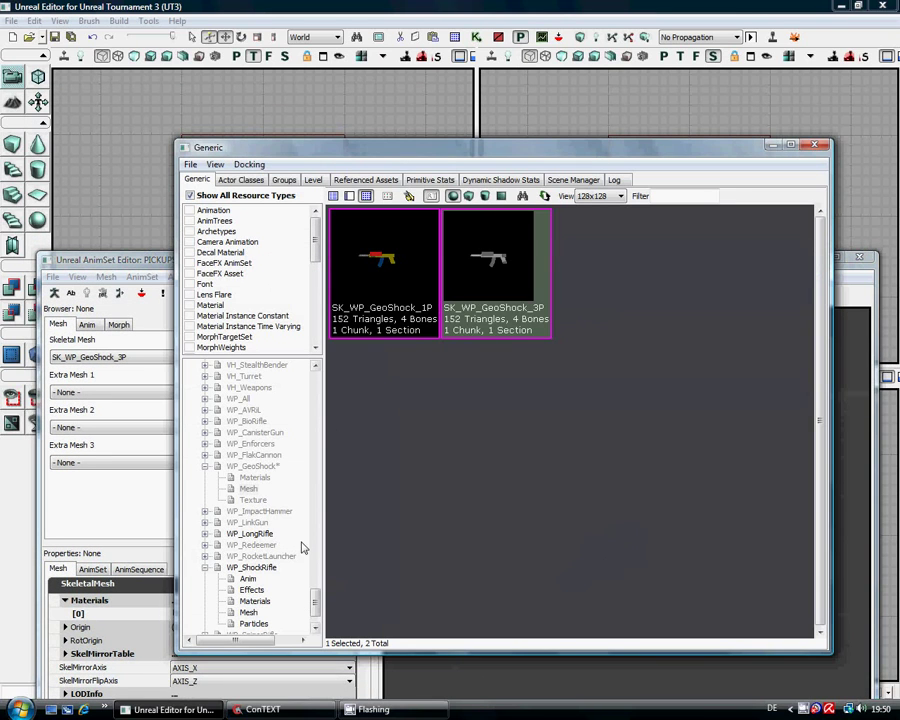
pyautogui.click(254, 477)
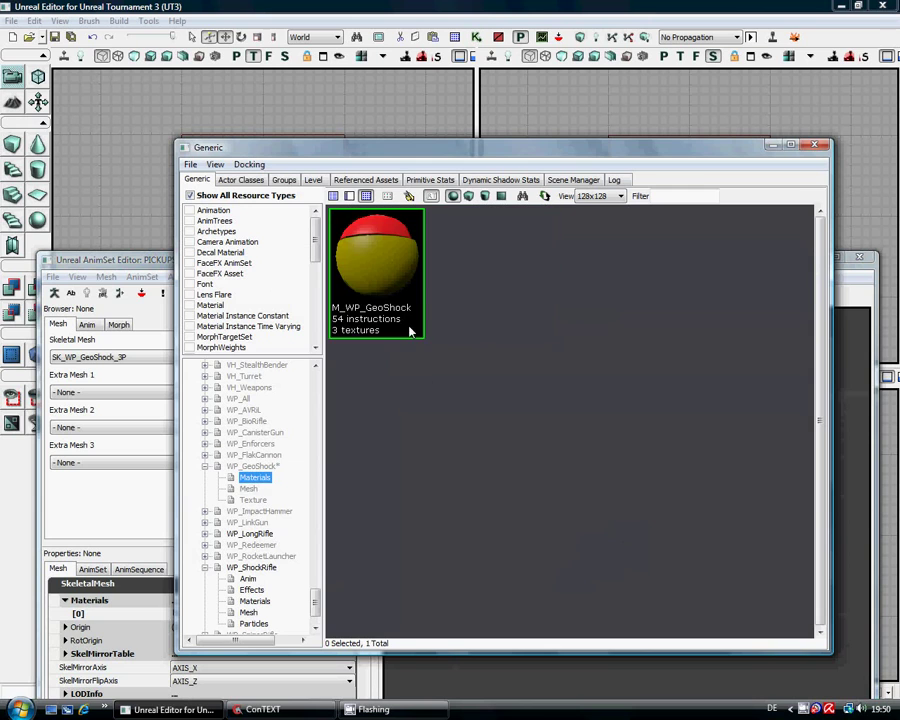
pyautogui.click(585, 262)
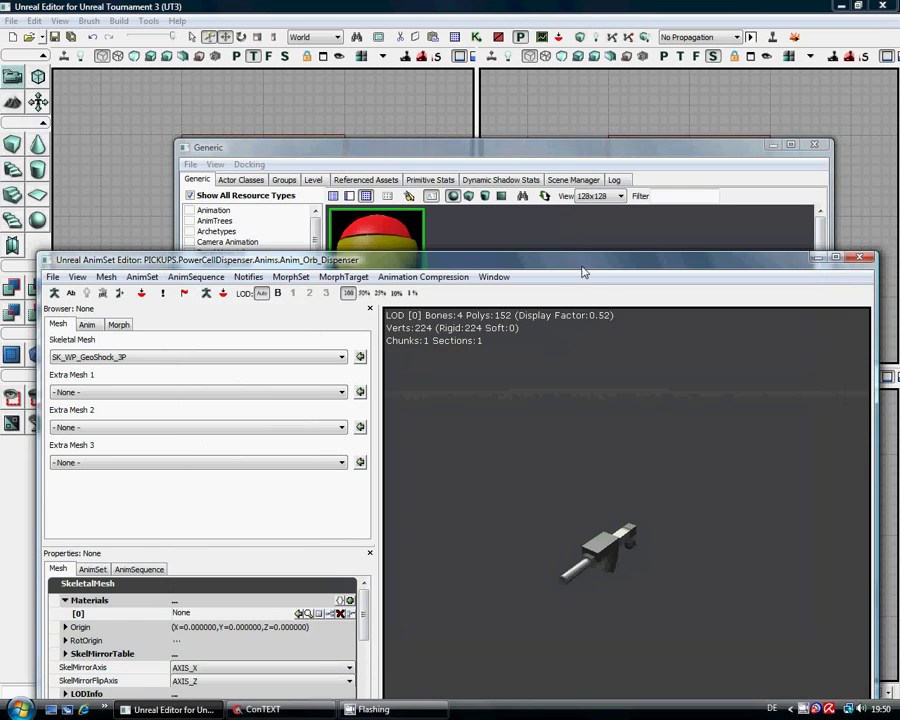
pyautogui.moveTo(585, 271); pyautogui.dragTo(591, 121)
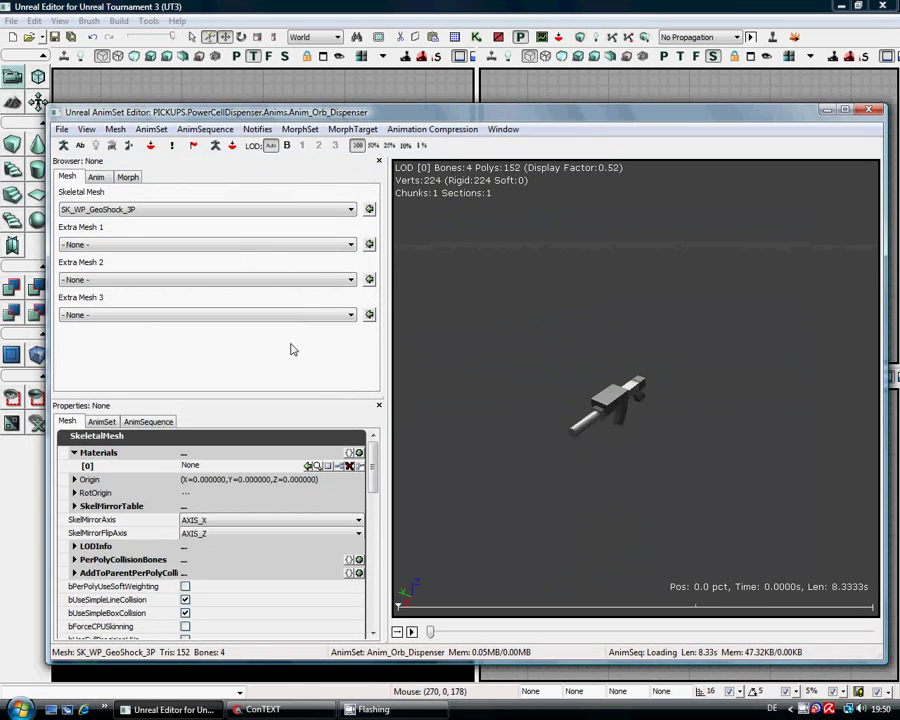
pyautogui.click(309, 466)
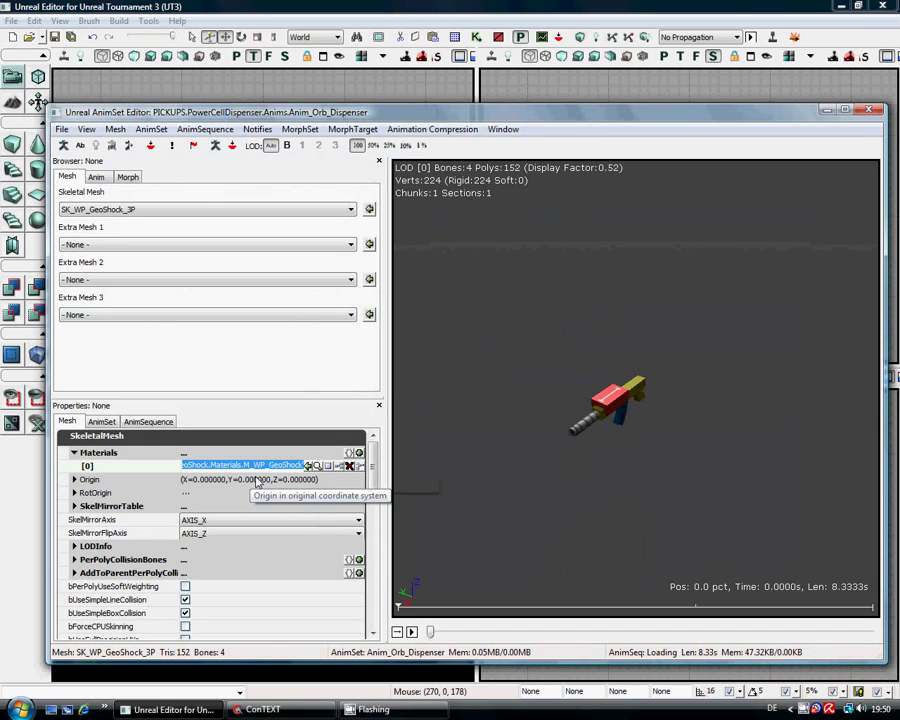
pyautogui.moveTo(570, 472); pyautogui.dragTo(394, 468)
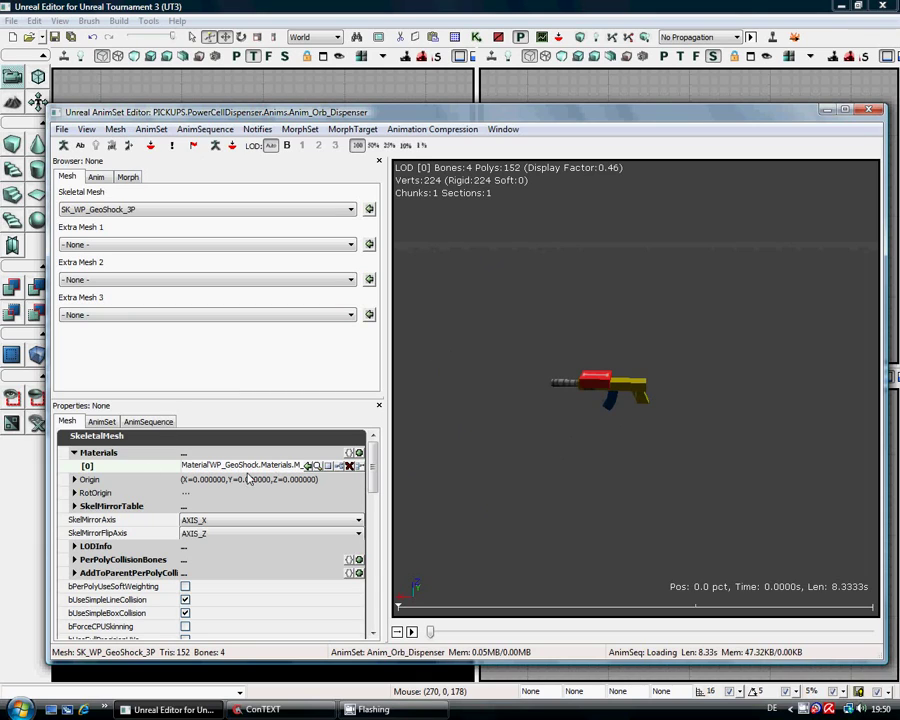
pyautogui.moveTo(531, 423); pyautogui.dragTo(478, 433)
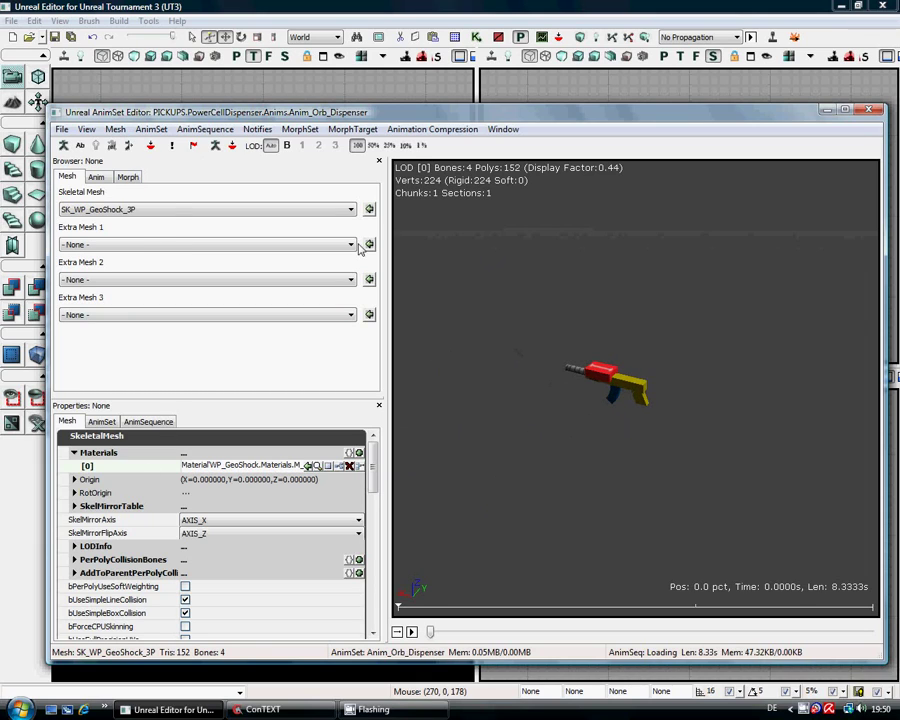
# Create a socket named MF on the bone Shock_Fire of the 3P mesh in the Socket Manager
pyautogui.click(115, 129)
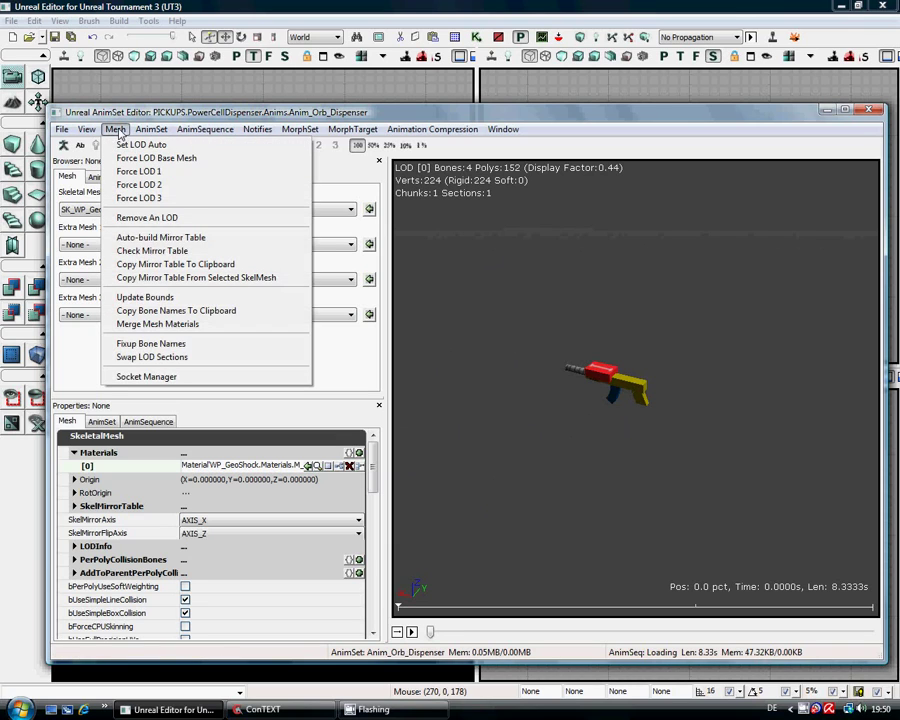
pyautogui.click(148, 376)
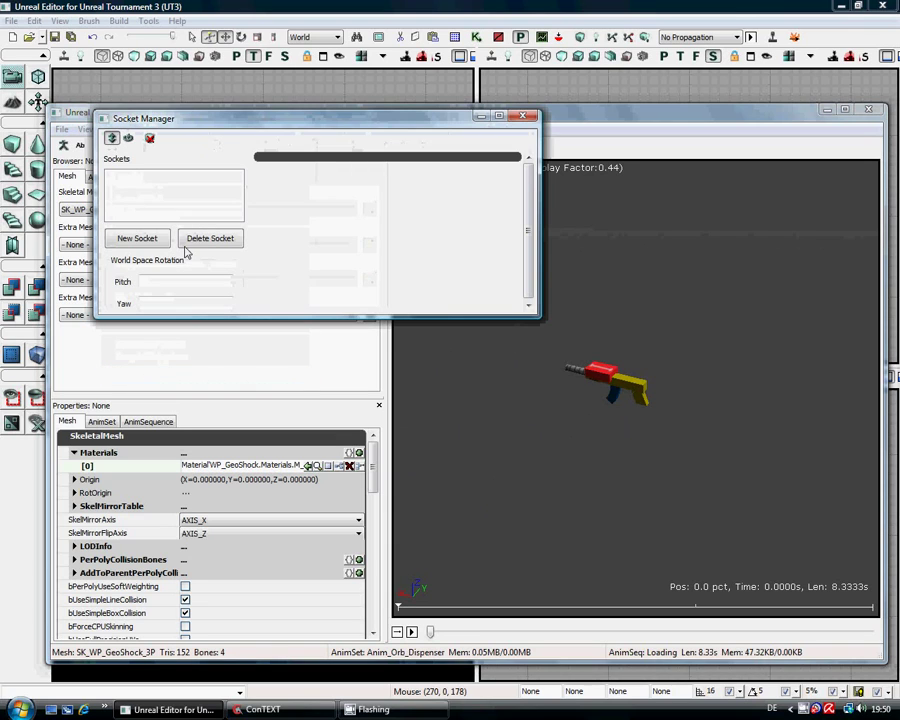
pyautogui.click(136, 241)
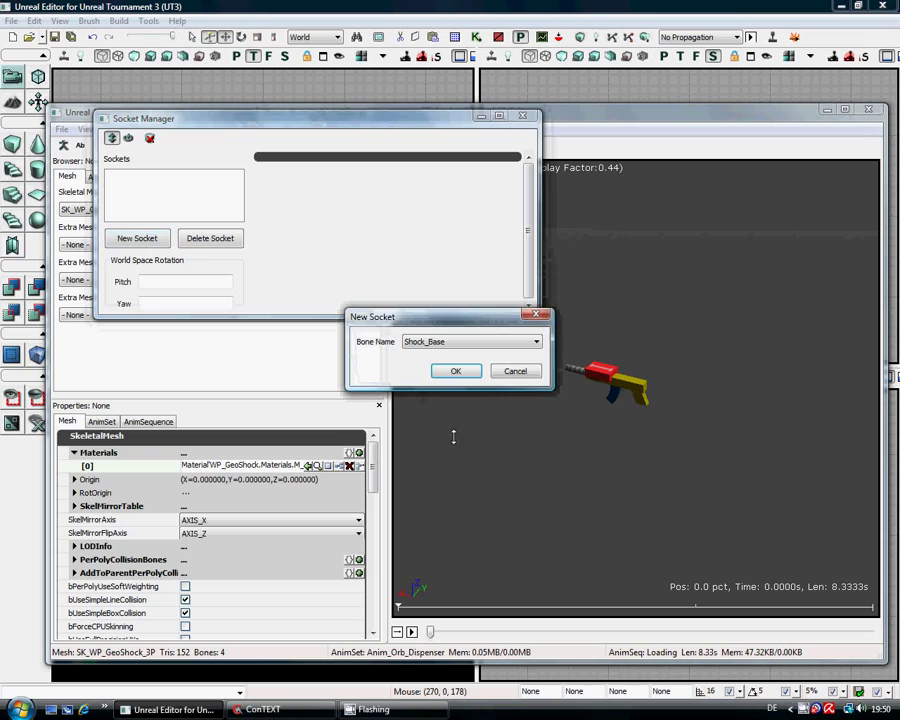
pyautogui.click(537, 342)
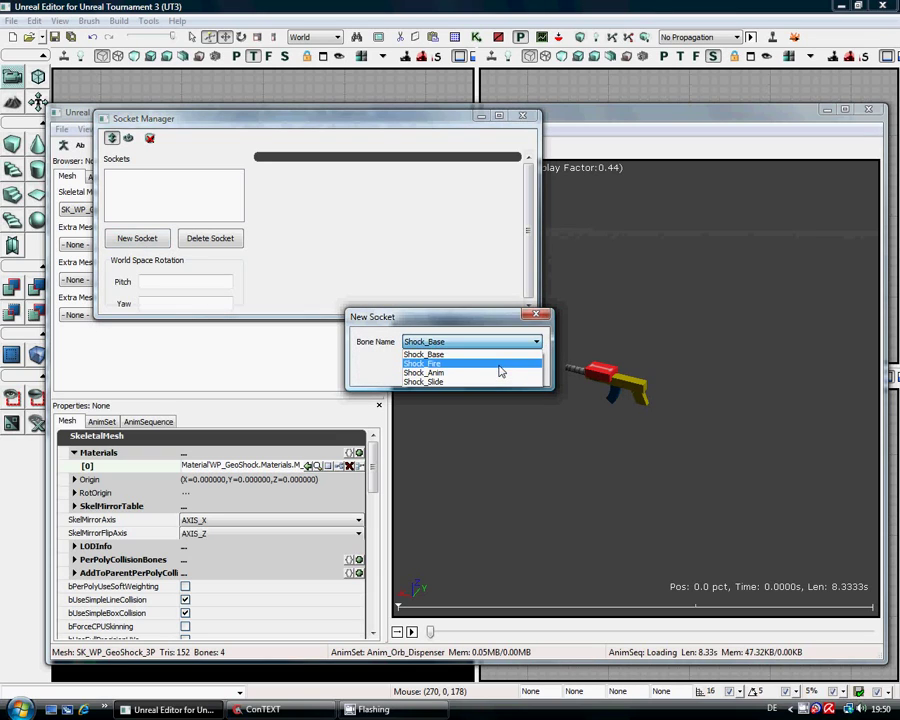
pyautogui.click(500, 364)
pyautogui.click(456, 371)
pyautogui.rightClick(395, 342)
pyautogui.click(426, 402)
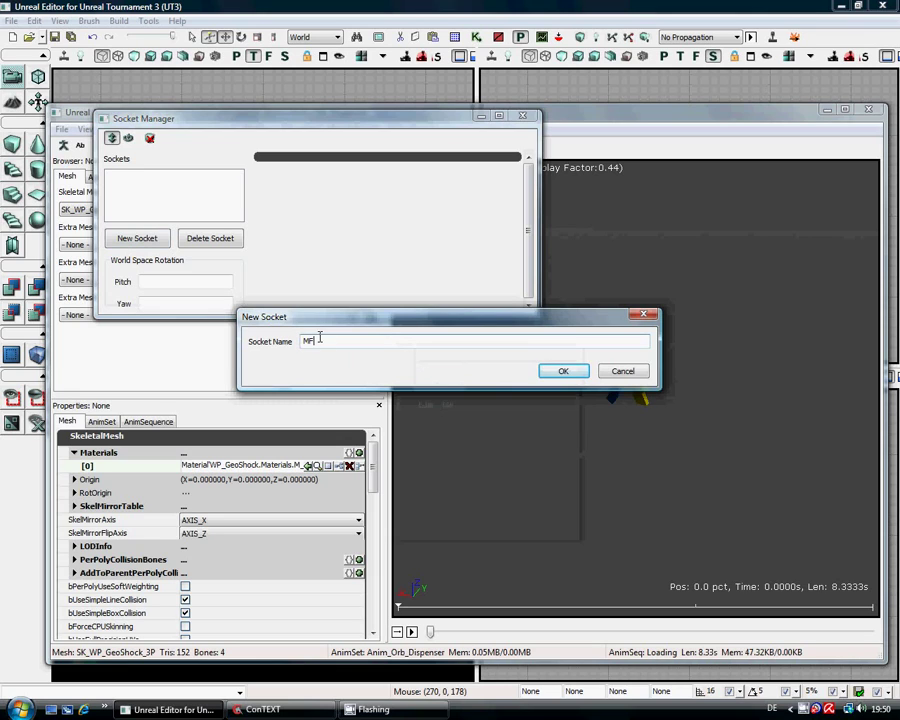
pyautogui.click(562, 371)
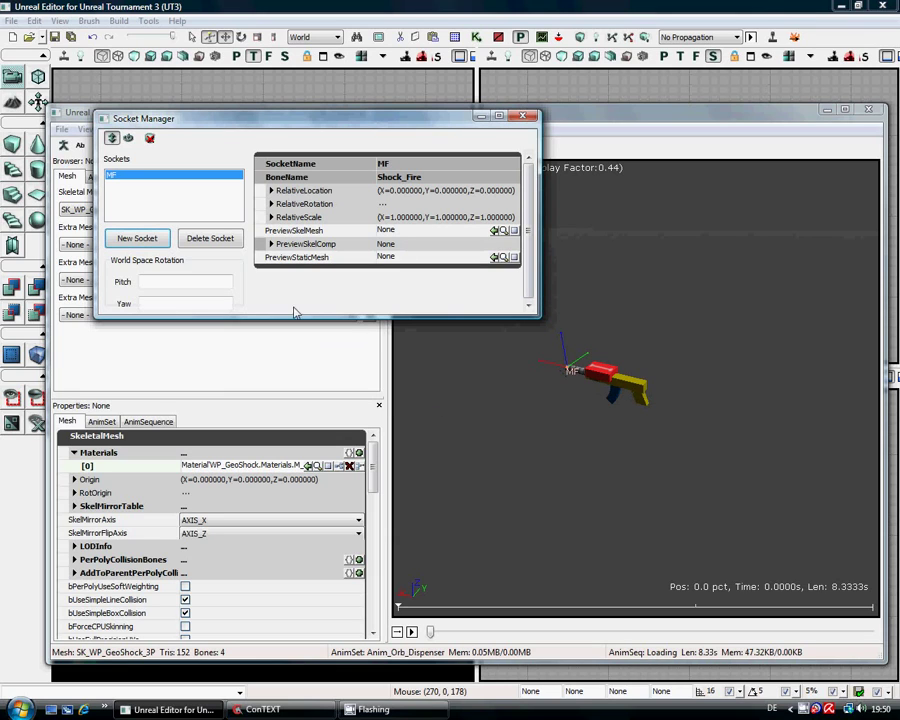
pyautogui.click(598, 349)
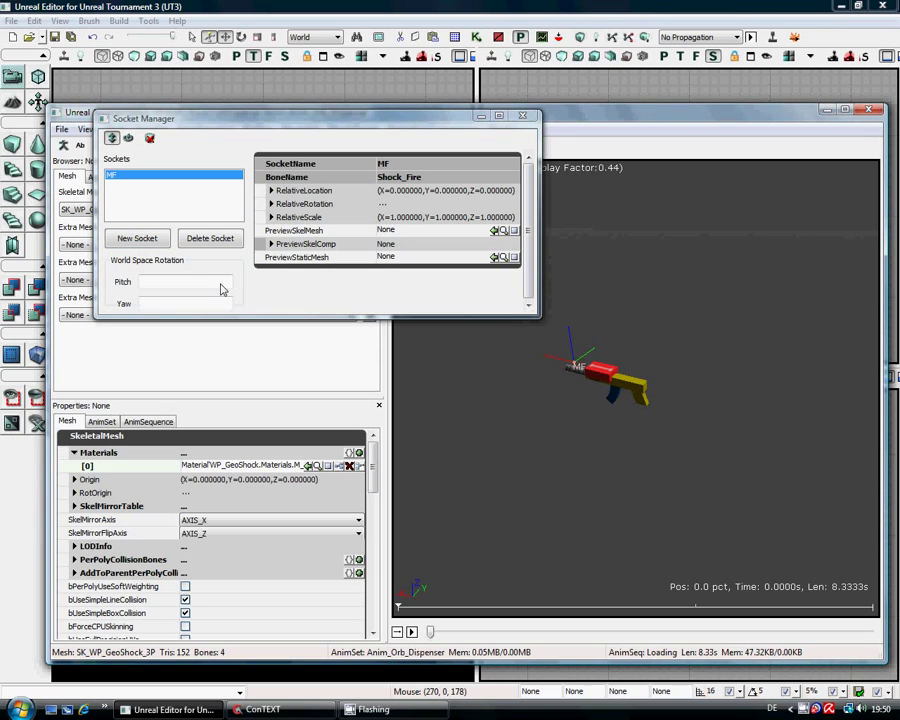
# Start a second socket for the 3P mesh, attached to the bone Shock_Fire
pyautogui.click(140, 239)
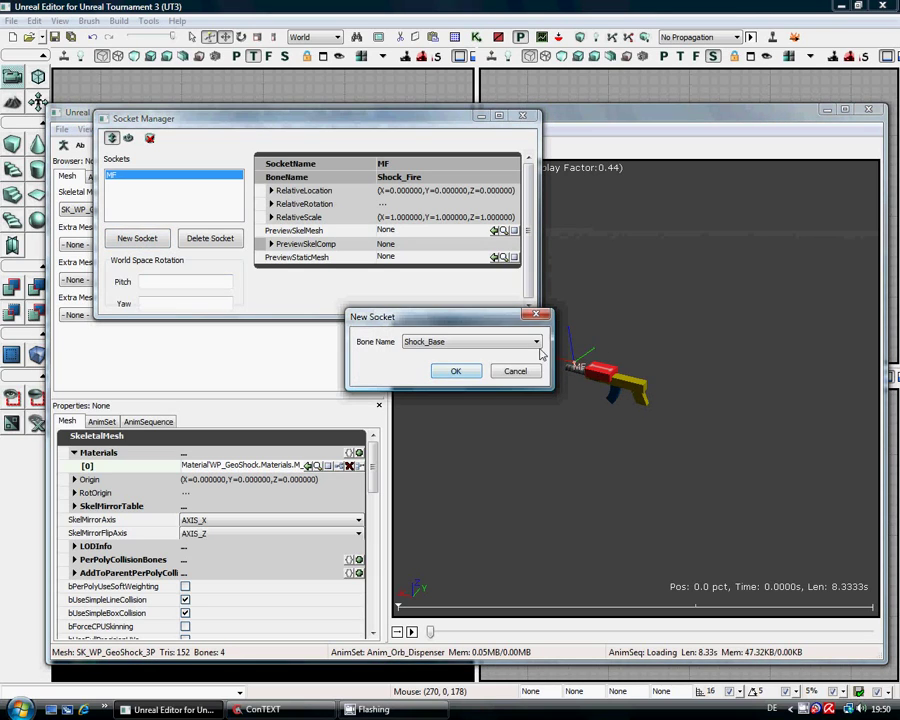
pyautogui.click(536, 341)
pyautogui.click(424, 363)
pyautogui.click(464, 370)
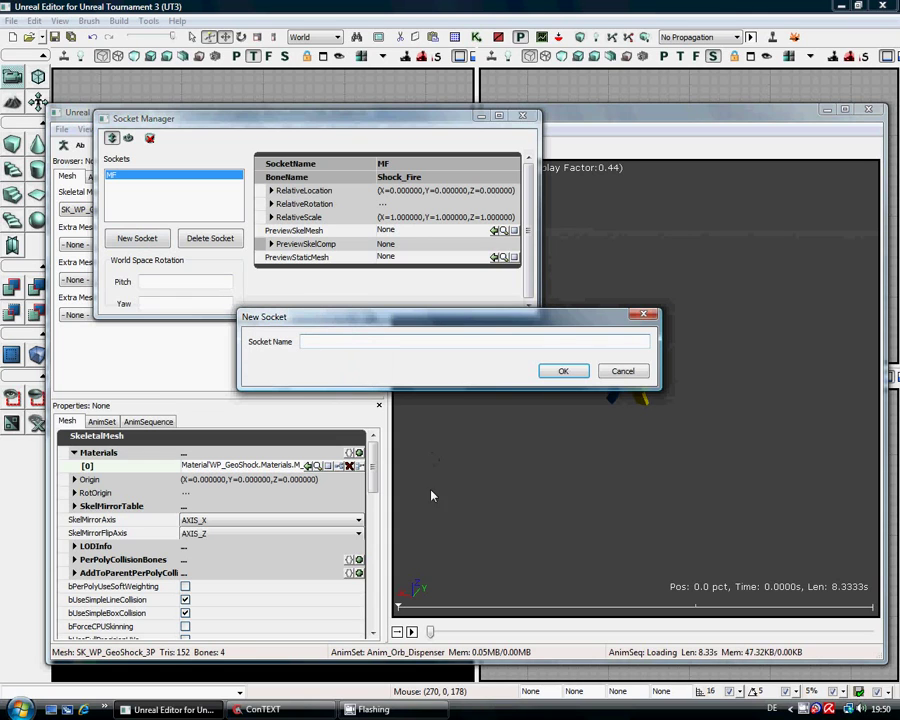
# Copy the name MuzzleFlashSocket from GeoShock.txt in ConTEXT and create the second 3P socket with it in Unreal Editor
pyautogui.click(262, 709)
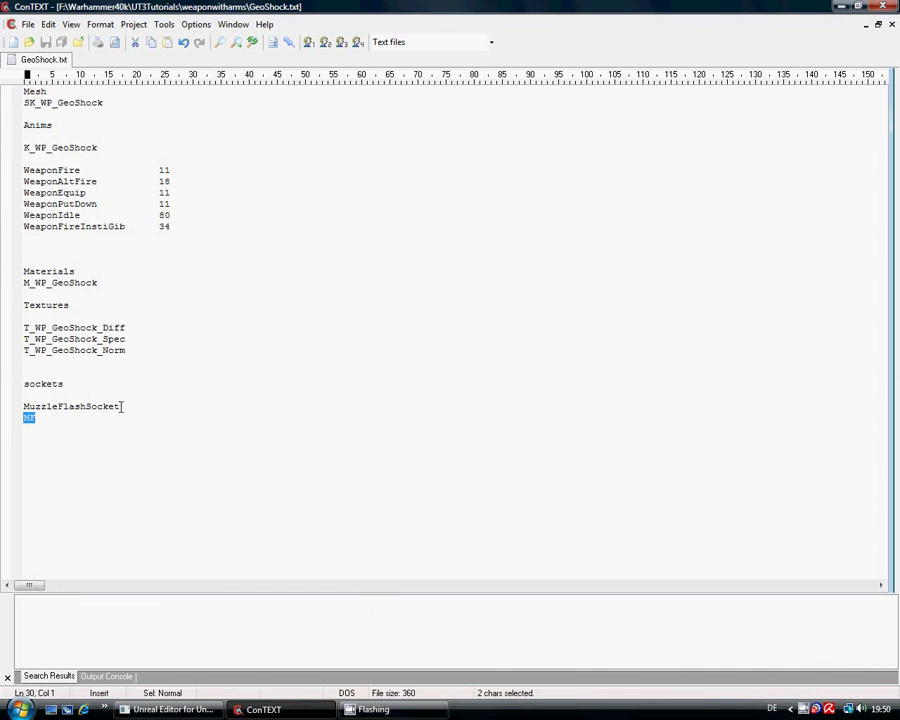
pyautogui.moveTo(119, 406); pyautogui.dragTo(23, 406)
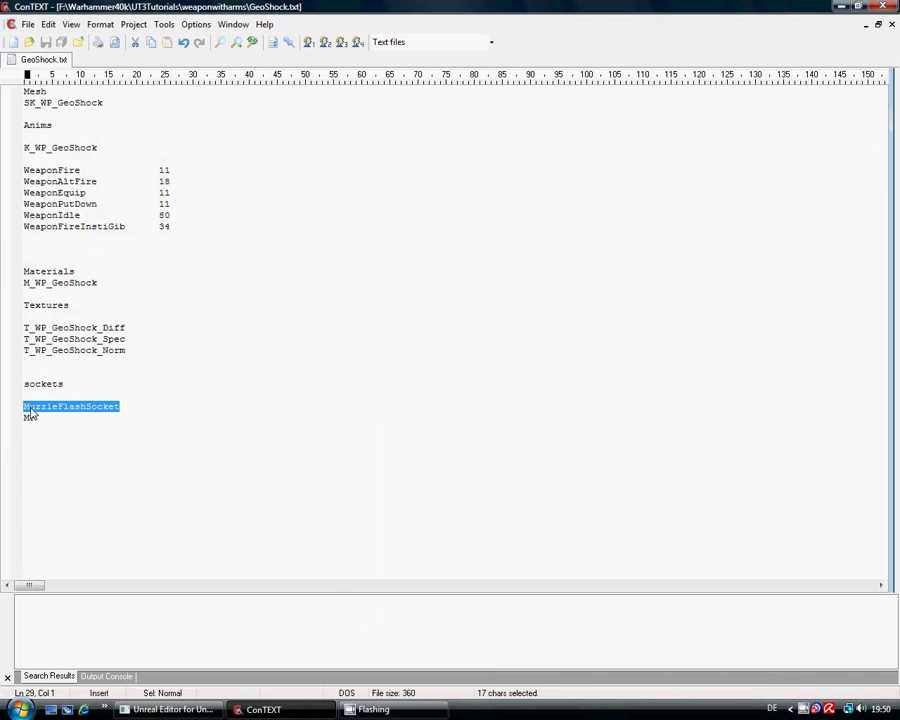
pyautogui.rightClick(30, 407)
pyautogui.click(62, 449)
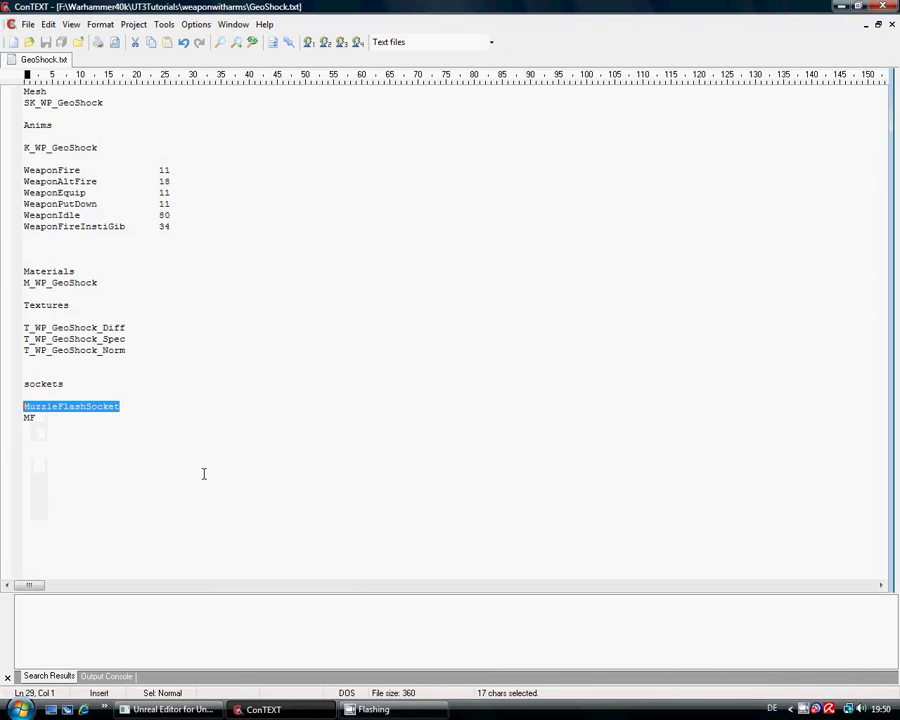
pyautogui.click(195, 709)
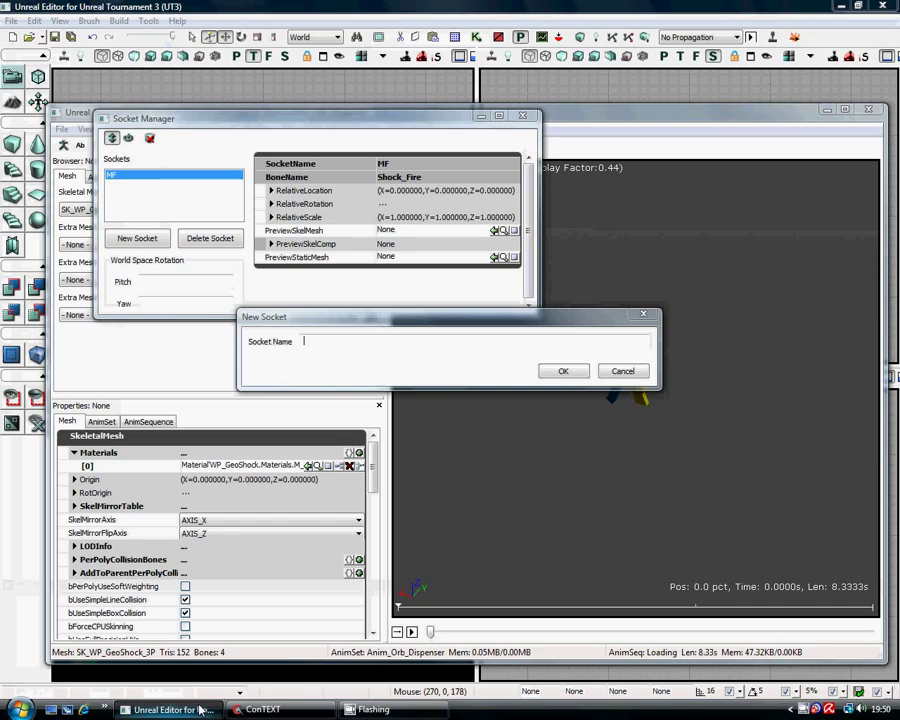
pyautogui.rightClick(337, 344)
pyautogui.click(372, 407)
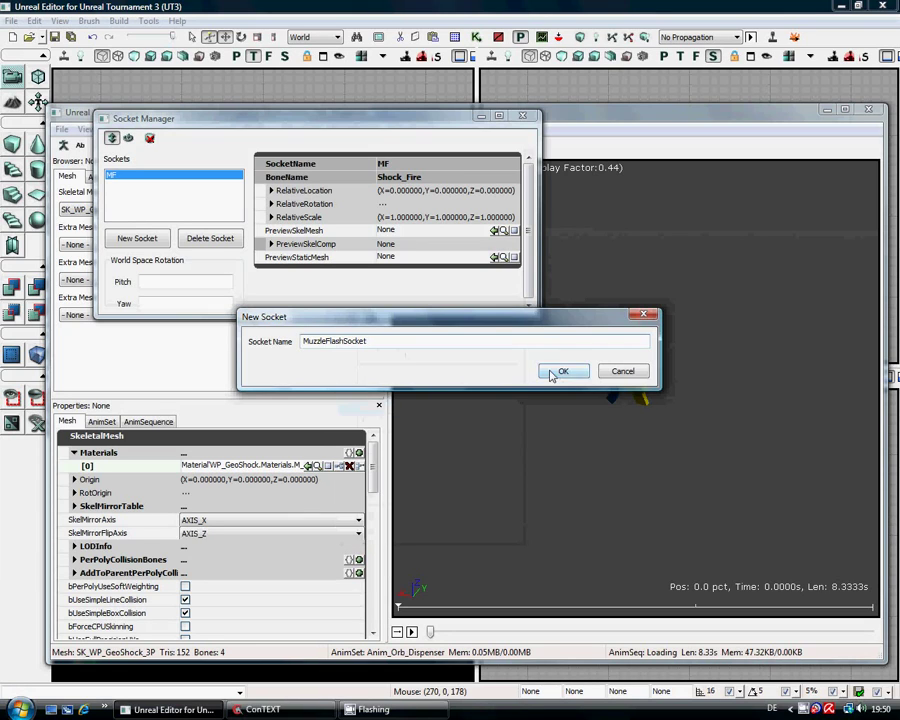
pyautogui.click(553, 373)
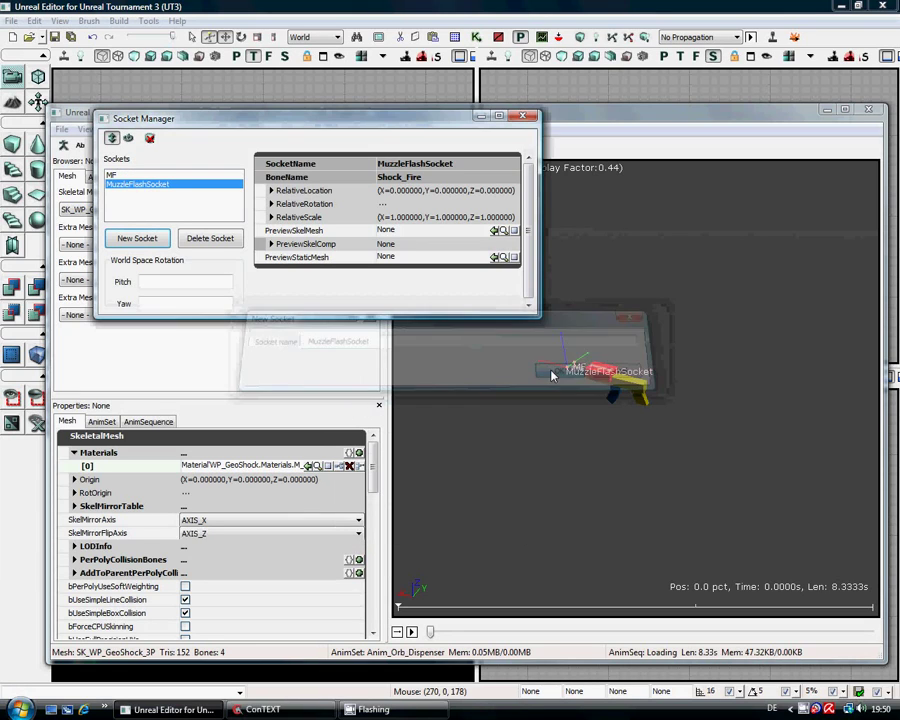
# Close the Socket Manager and the AnimSet Editor of the 3P mesh, dismissing the layout file error
pyautogui.click(524, 118)
pyautogui.moveTo(532, 402); pyautogui.dragTo(852, 366)
pyautogui.click(116, 130)
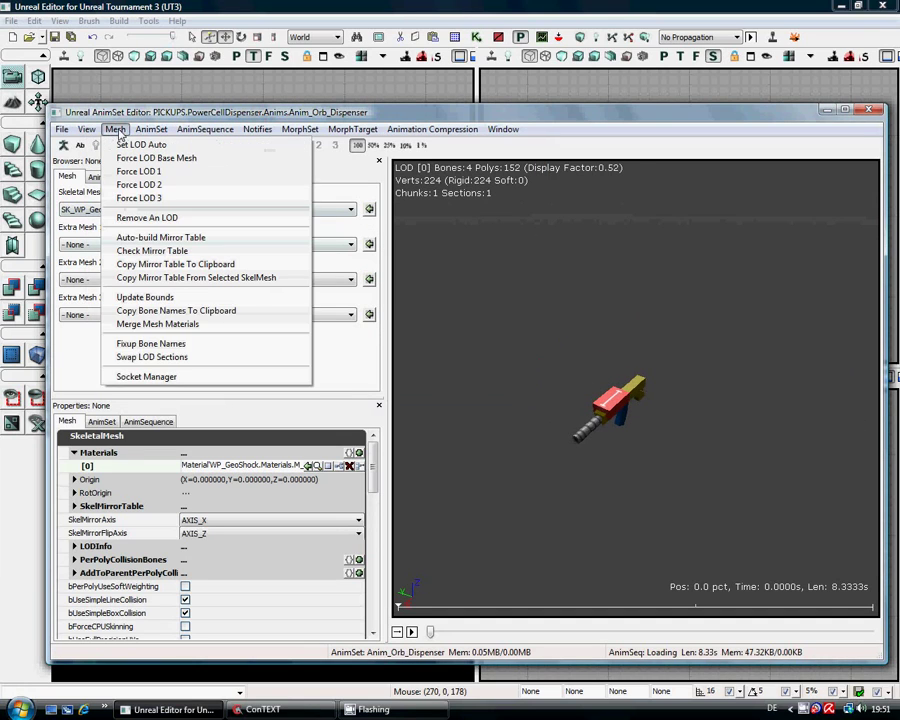
pyautogui.click(146, 376)
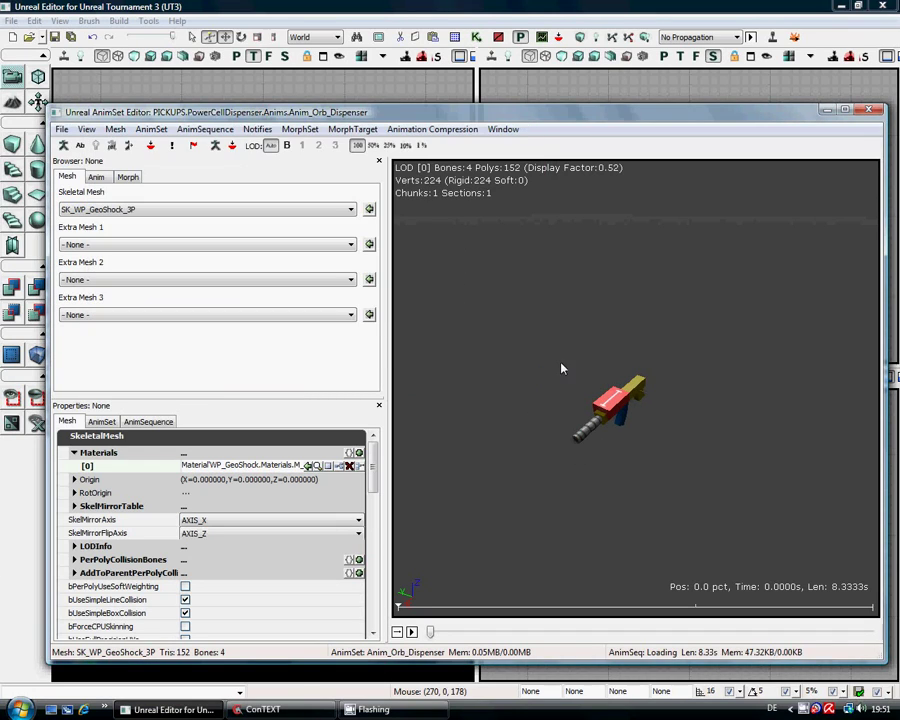
pyautogui.click(868, 112)
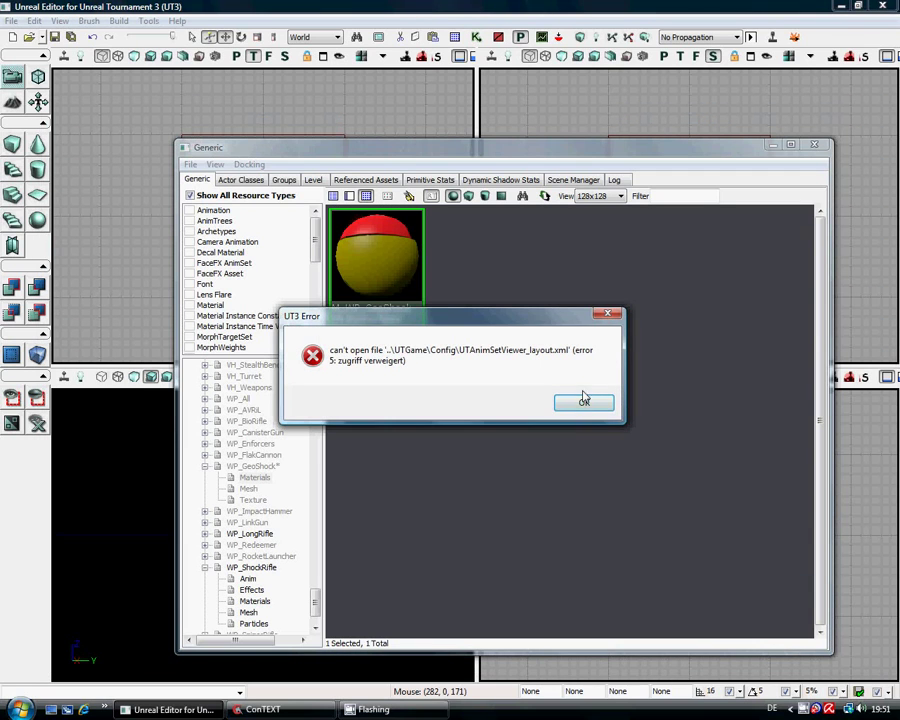
pyautogui.click(584, 404)
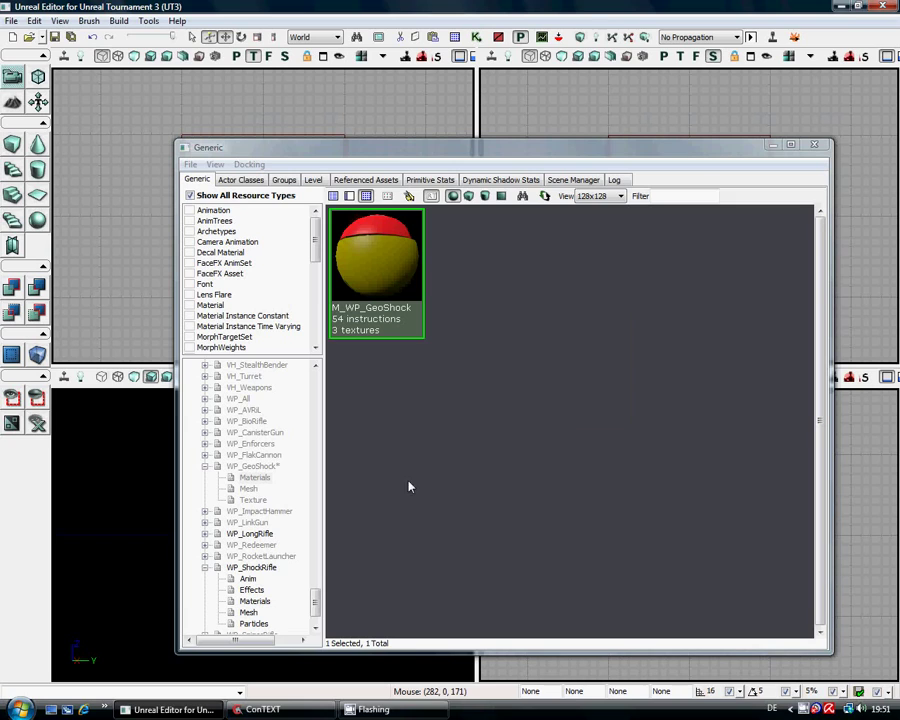
# Start a new AnimSet in the package WP_GeoShock with the group Anims
pyautogui.click(254, 467)
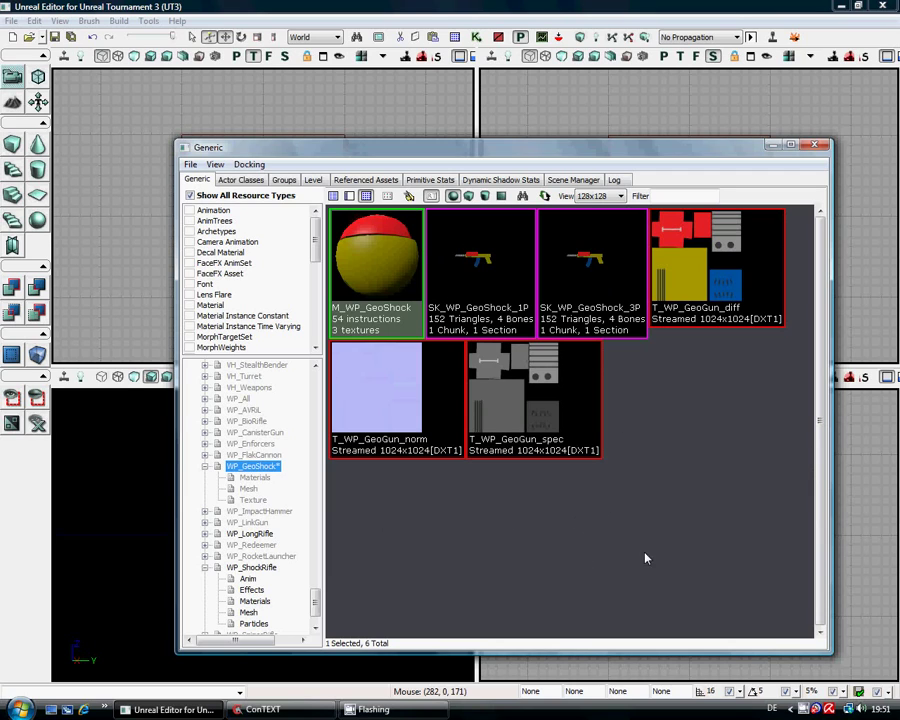
pyautogui.rightClick(549, 513)
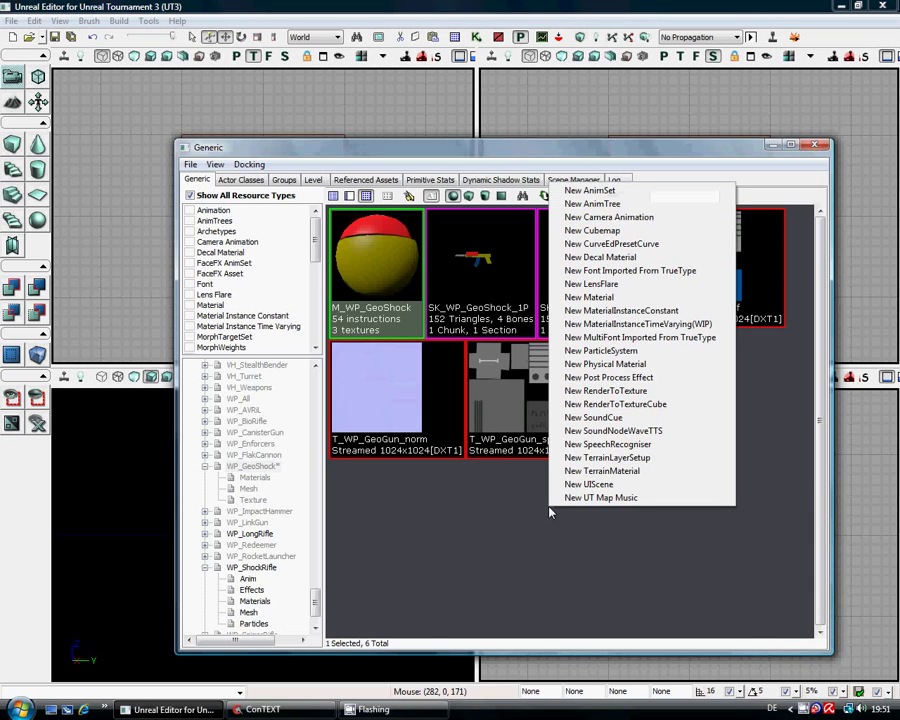
pyautogui.click(590, 191)
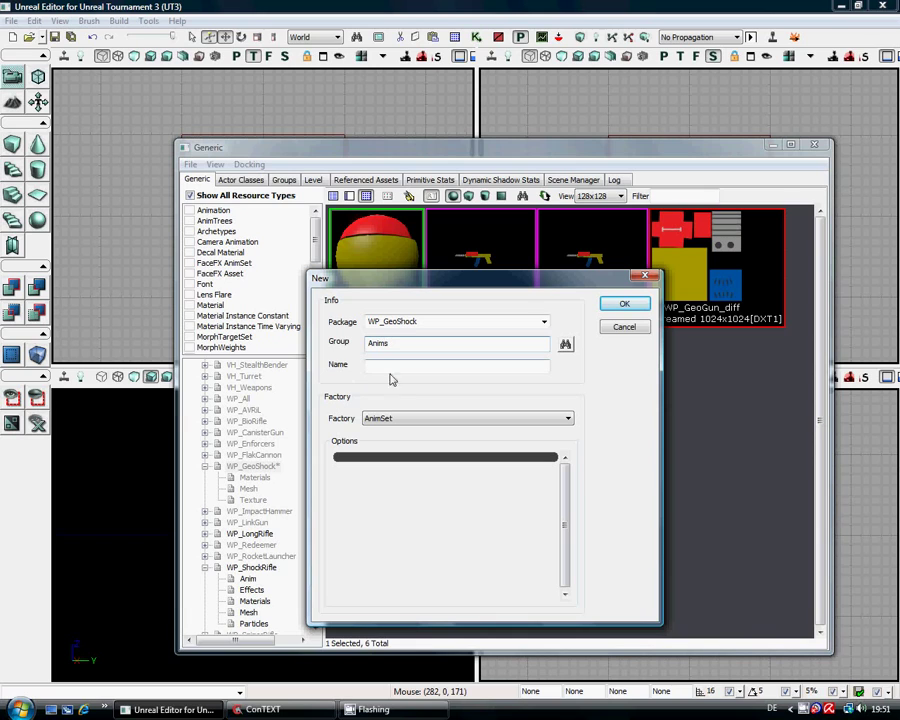
# Copy the name K_WP_GeoShock from GeoShock.txt in ConTEXT and create the AnimSet with it in Unreal Editor, fully loading the package and dismissing the error
pyautogui.click(258, 709)
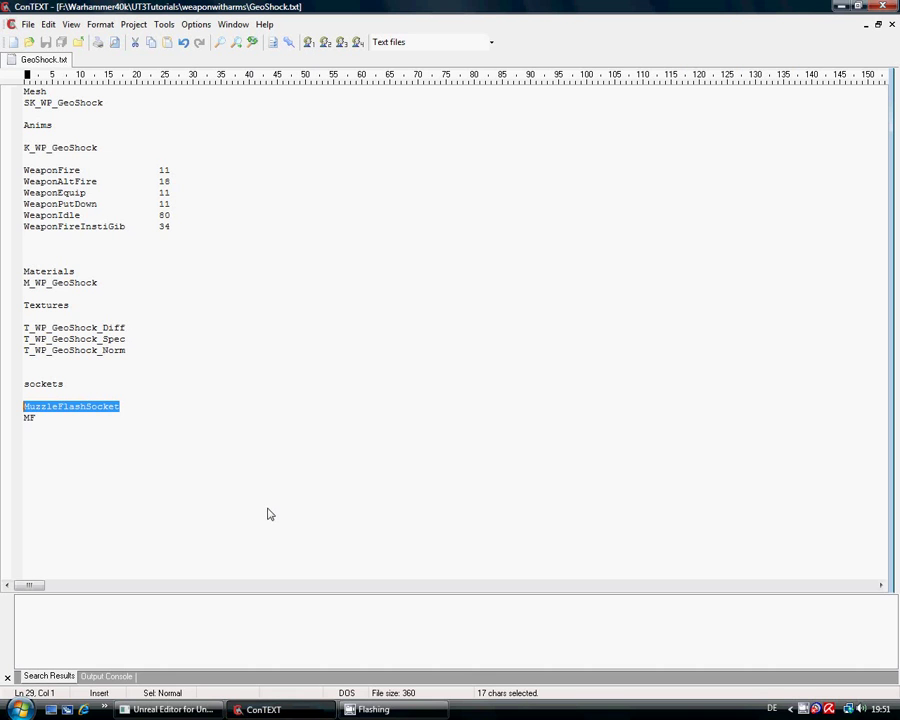
pyautogui.moveTo(97, 147); pyautogui.dragTo(24, 147)
pyautogui.rightClick(47, 150)
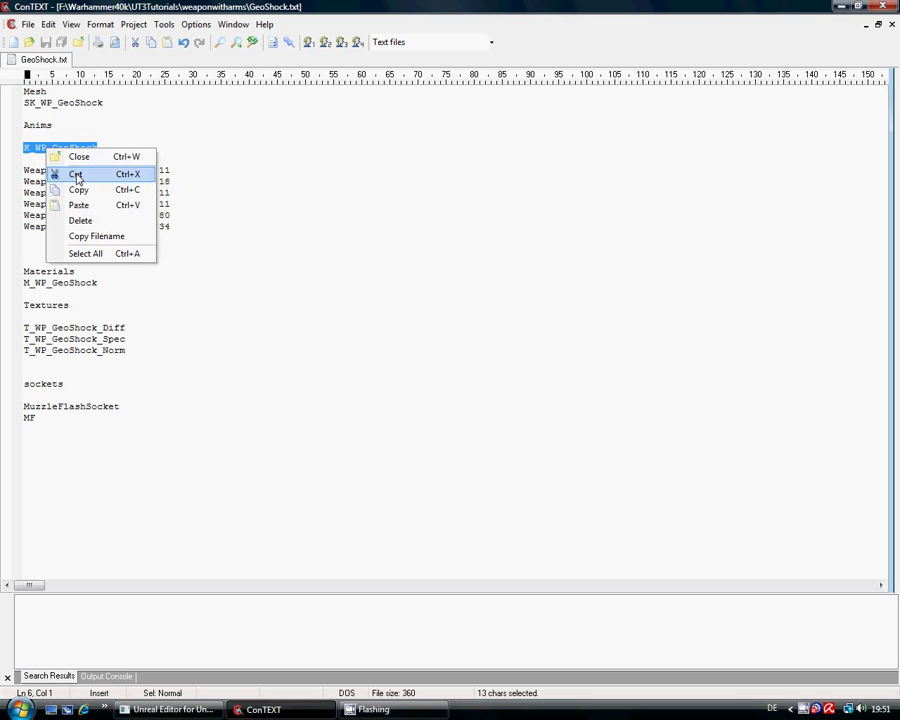
pyautogui.click(79, 190)
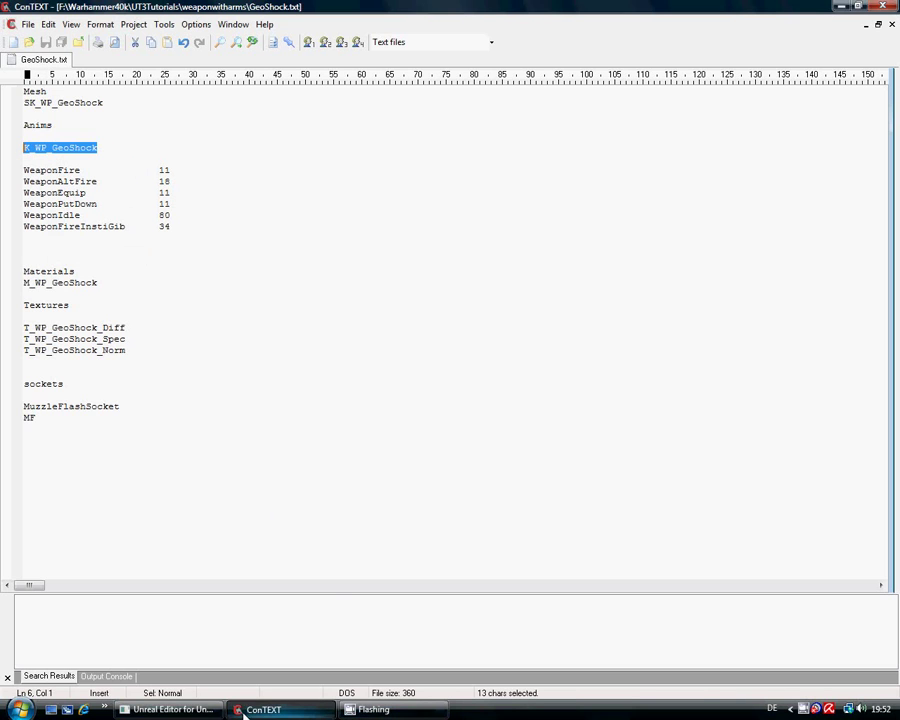
pyautogui.click(168, 709)
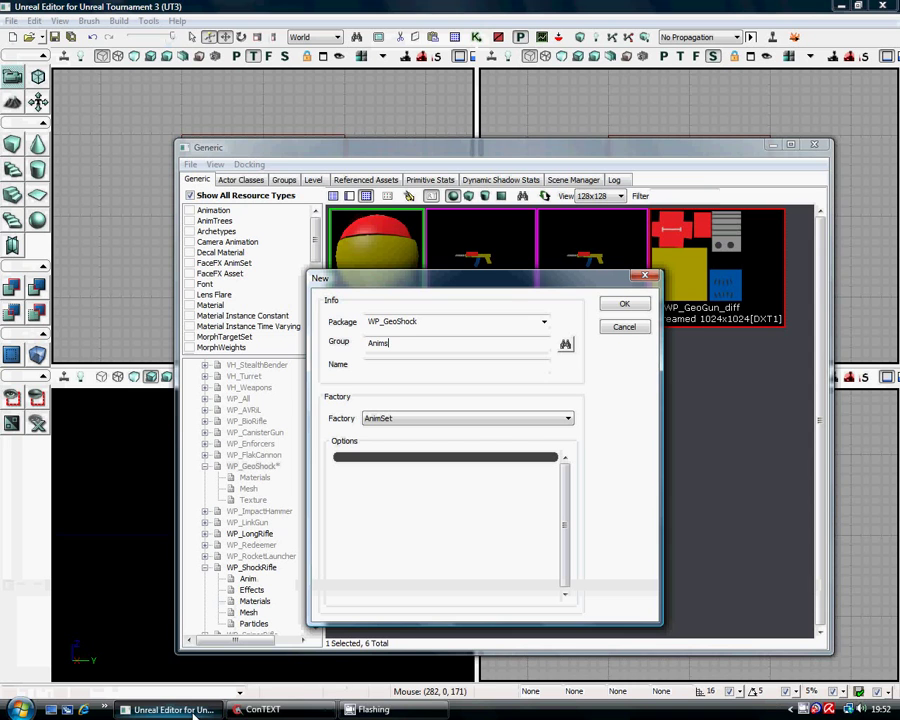
pyautogui.rightClick(386, 366)
pyautogui.click(430, 427)
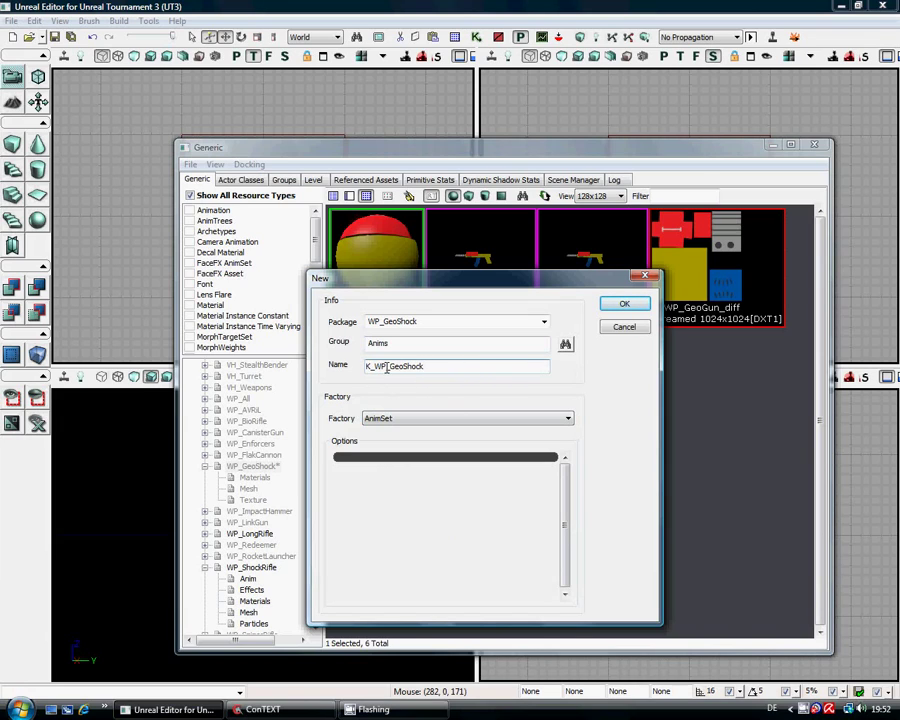
pyautogui.click(626, 303)
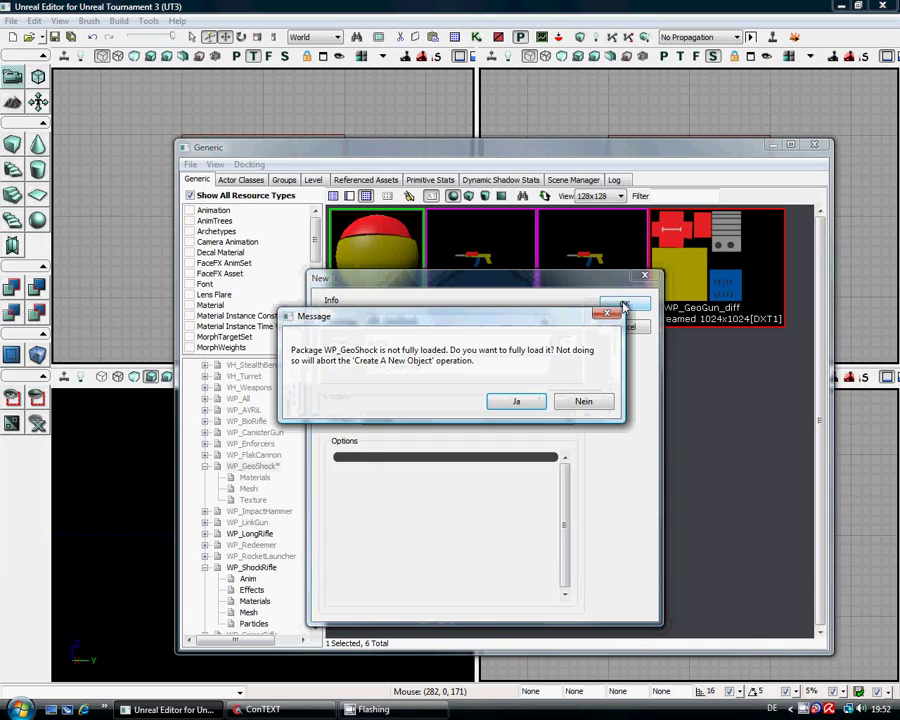
pyautogui.click(508, 401)
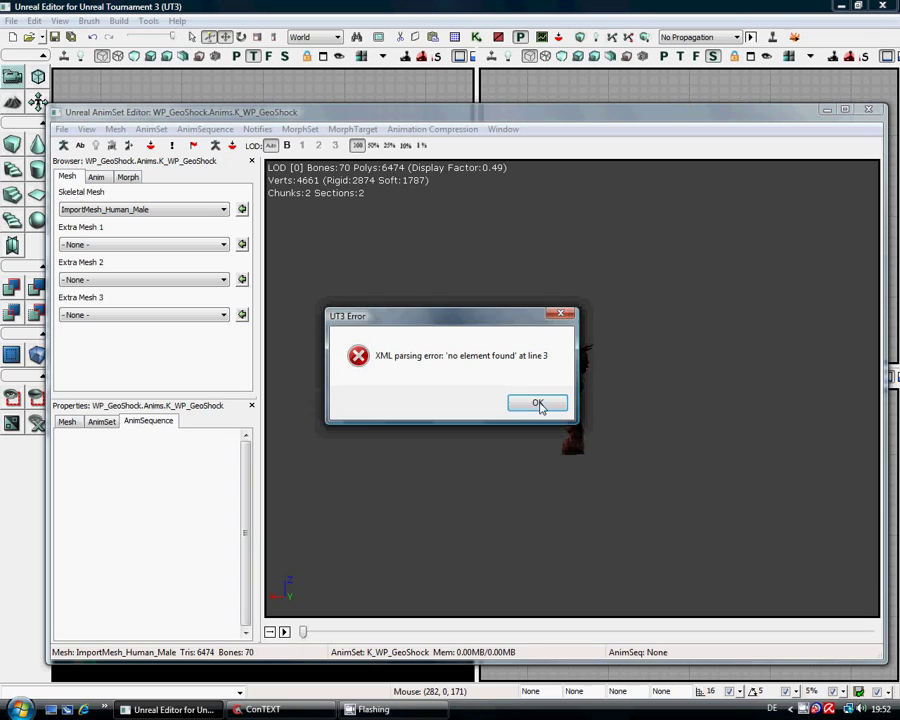
pyautogui.click(537, 402)
pyautogui.moveTo(536, 410); pyautogui.dragTo(720, 504)
pyautogui.moveTo(720, 504); pyautogui.dragTo(763, 390, button='right')
pyautogui.moveTo(763, 390); pyautogui.dragTo(716, 335)
pyautogui.moveTo(565, 253); pyautogui.dragTo(266, 457)
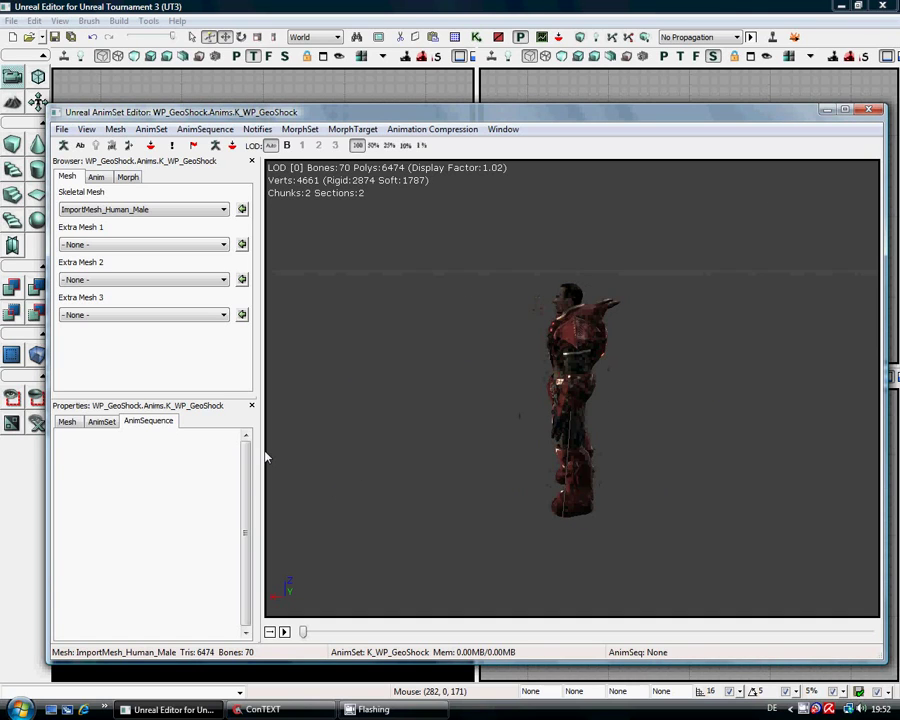
pyautogui.moveTo(327, 370); pyautogui.dragTo(336, 339)
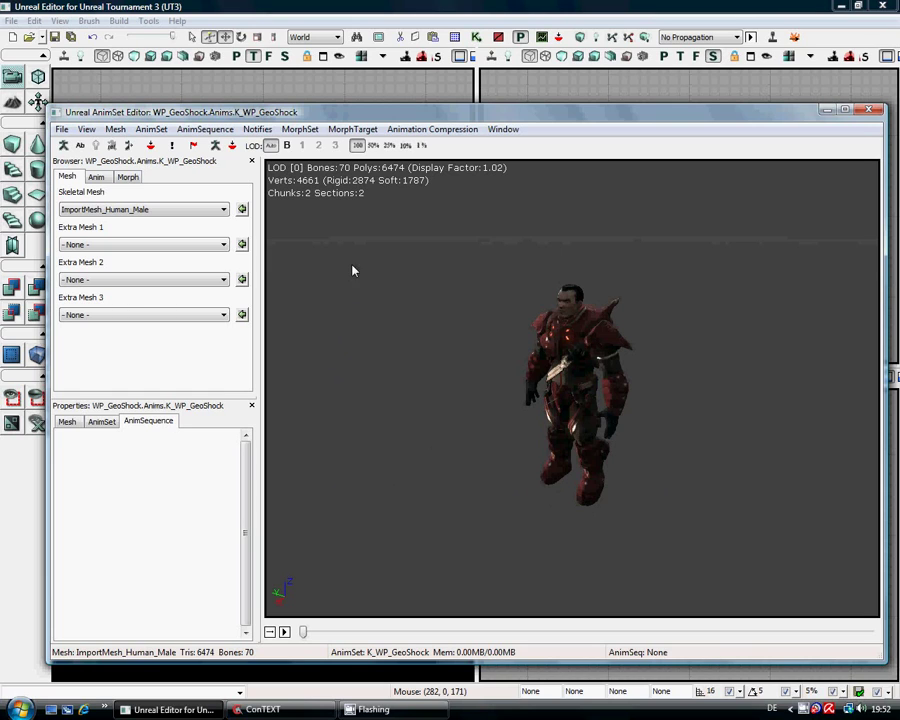
# Use SK_WP_GeoShock_1P from the Generic browser as the skeletal mesh in the AnimSet Editor
pyautogui.click(223, 209)
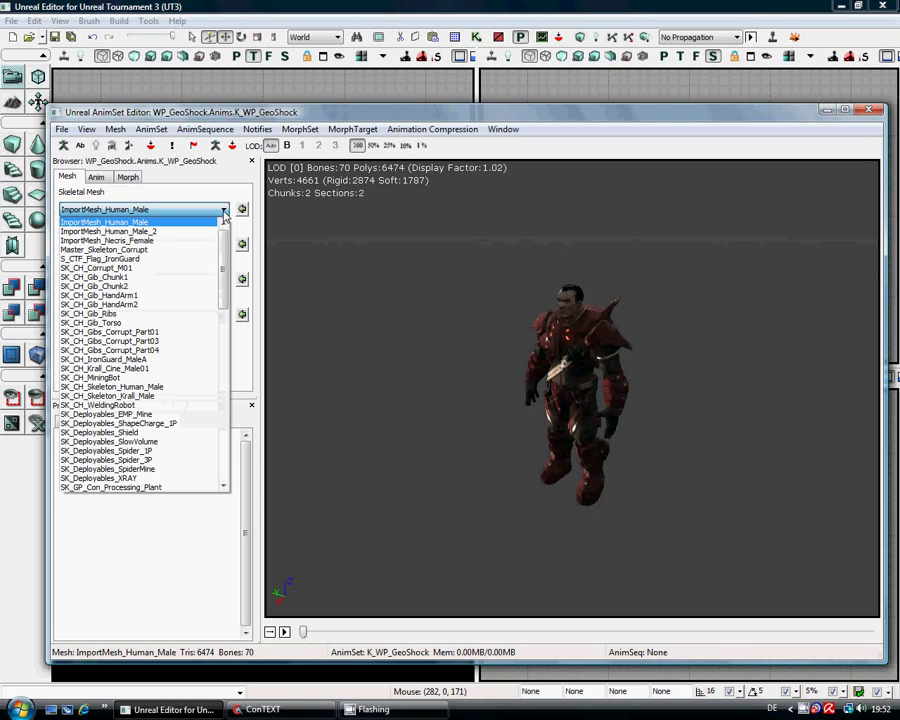
pyautogui.click(142, 215)
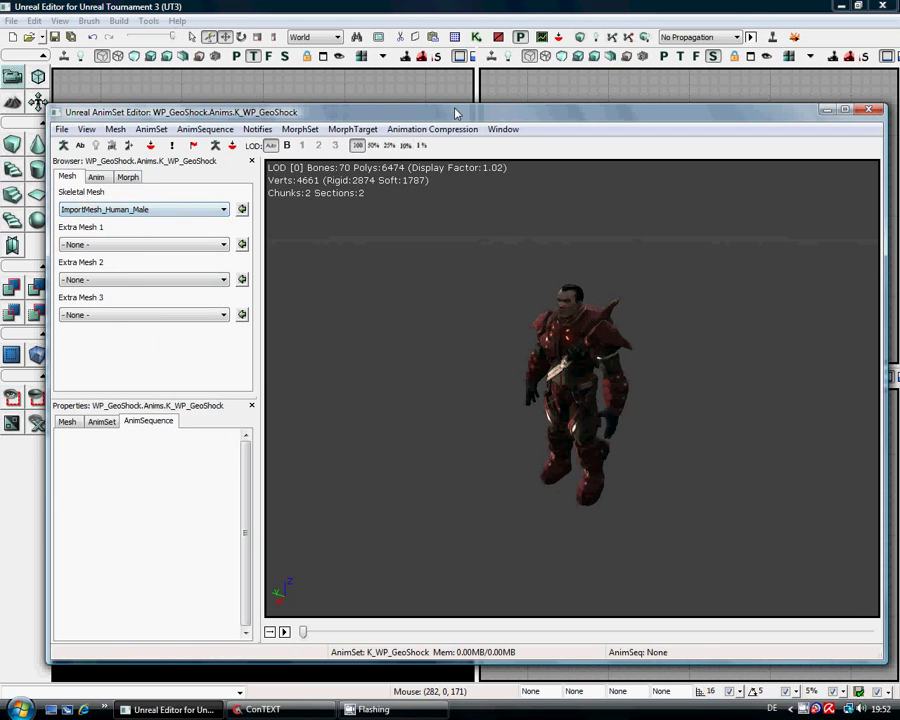
pyautogui.moveTo(456, 118); pyautogui.dragTo(444, 411)
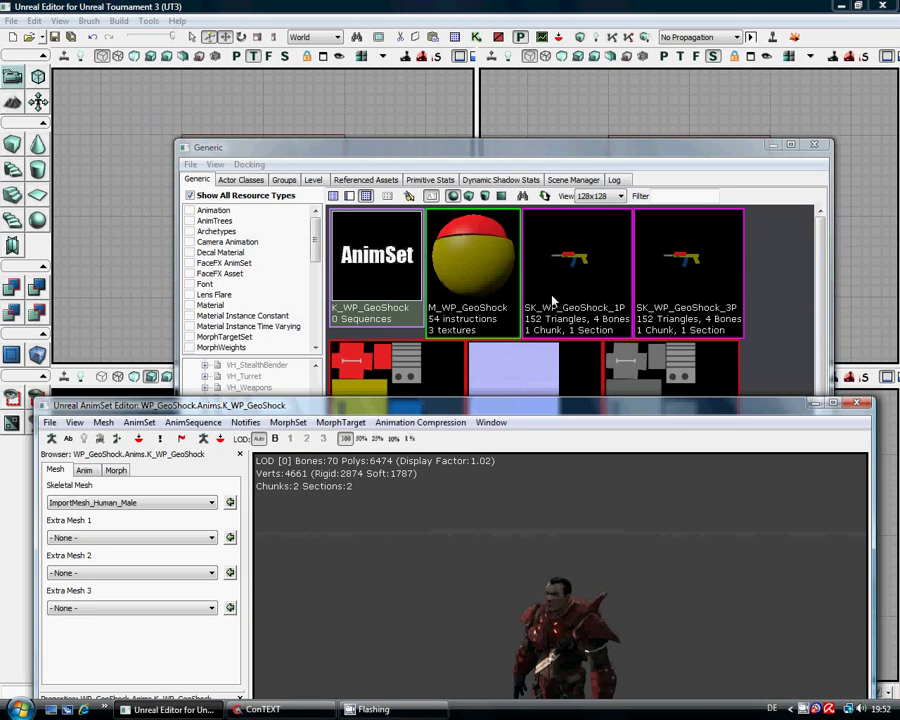
pyautogui.click(565, 278)
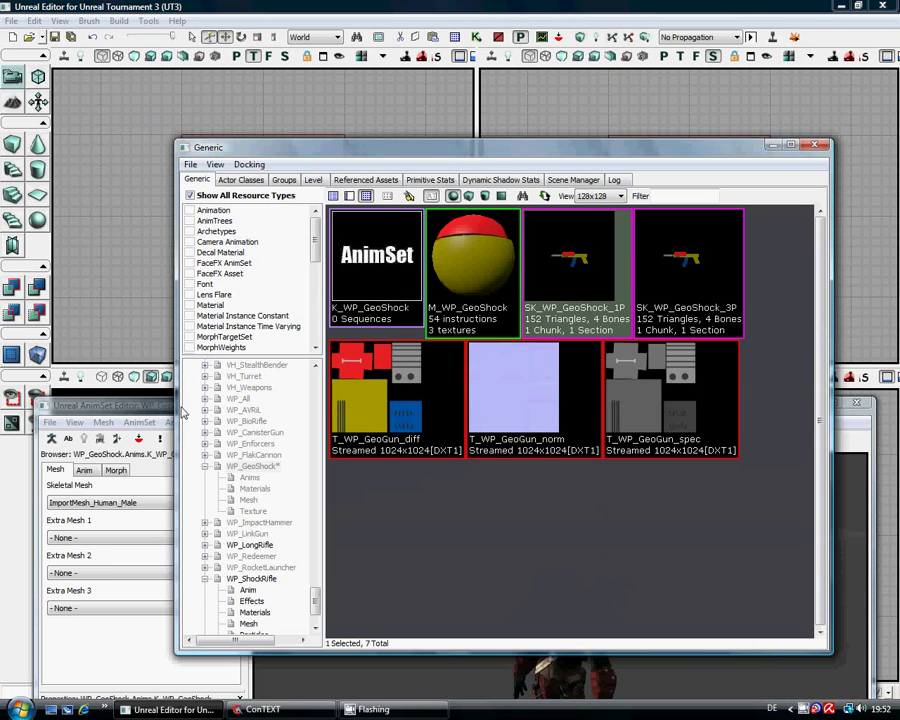
pyautogui.moveTo(167, 410); pyautogui.dragTo(185, 132)
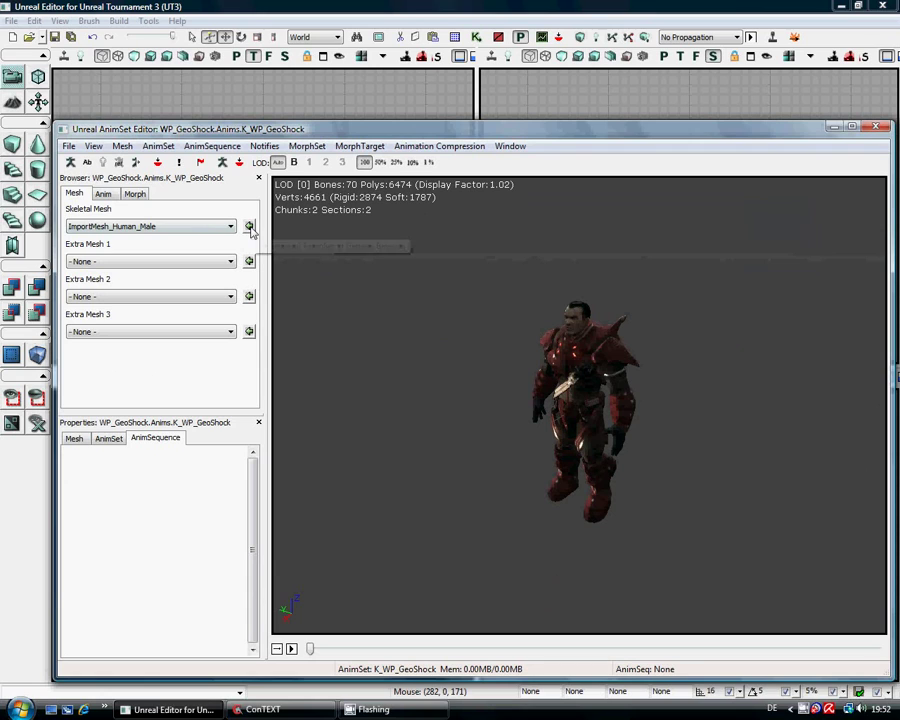
pyautogui.click(250, 227)
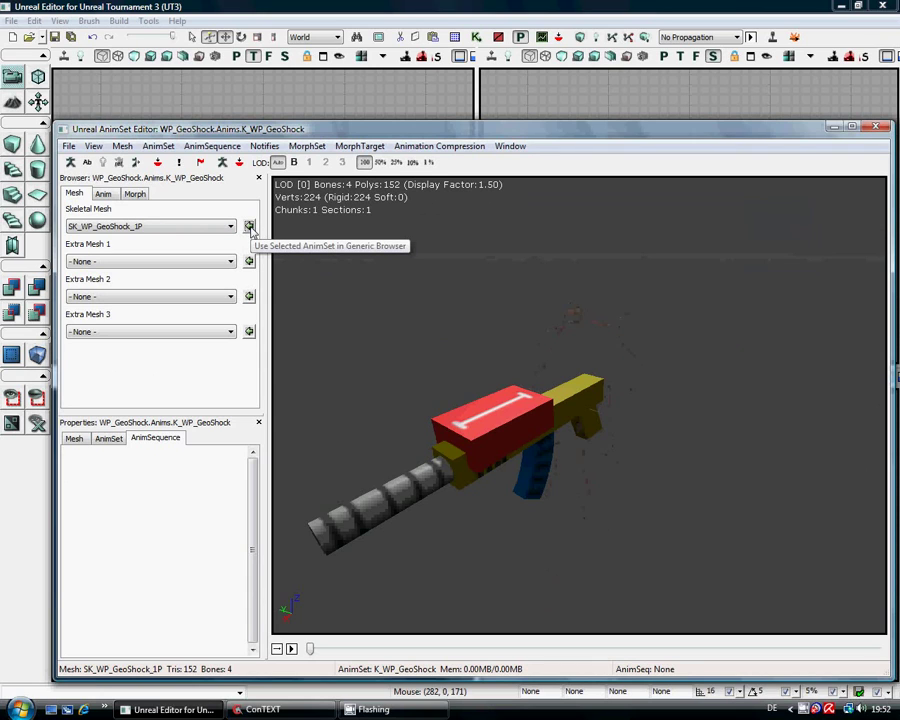
pyautogui.moveTo(450, 400); pyautogui.dragTo(697, 461)
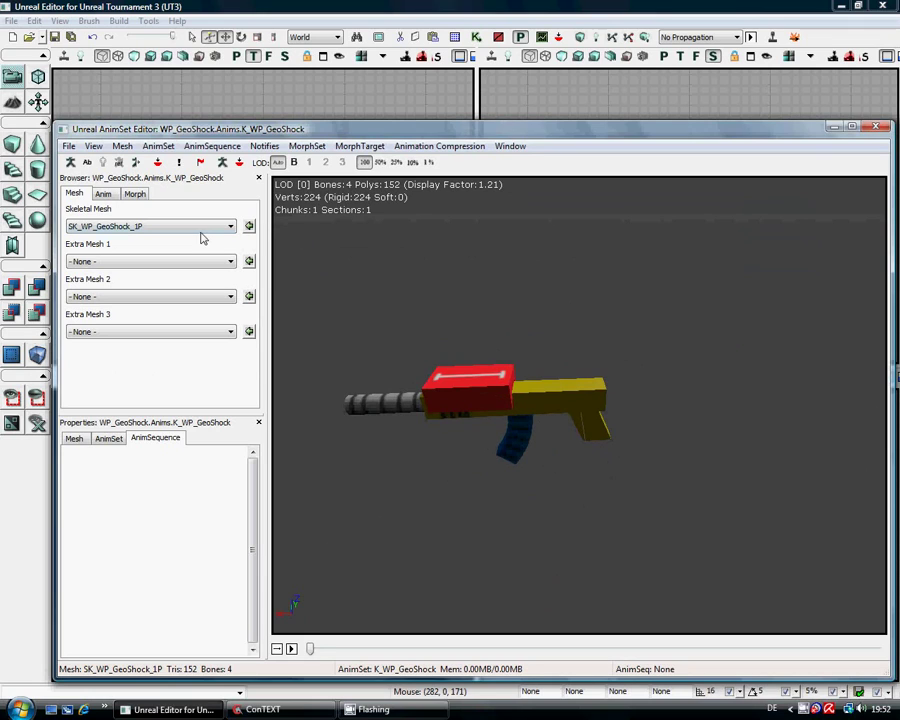
# Import the animation file K_WP_GeoShock.PSA from the exports folder into the AnimSet K_WP_GeoShock
pyautogui.click(104, 194)
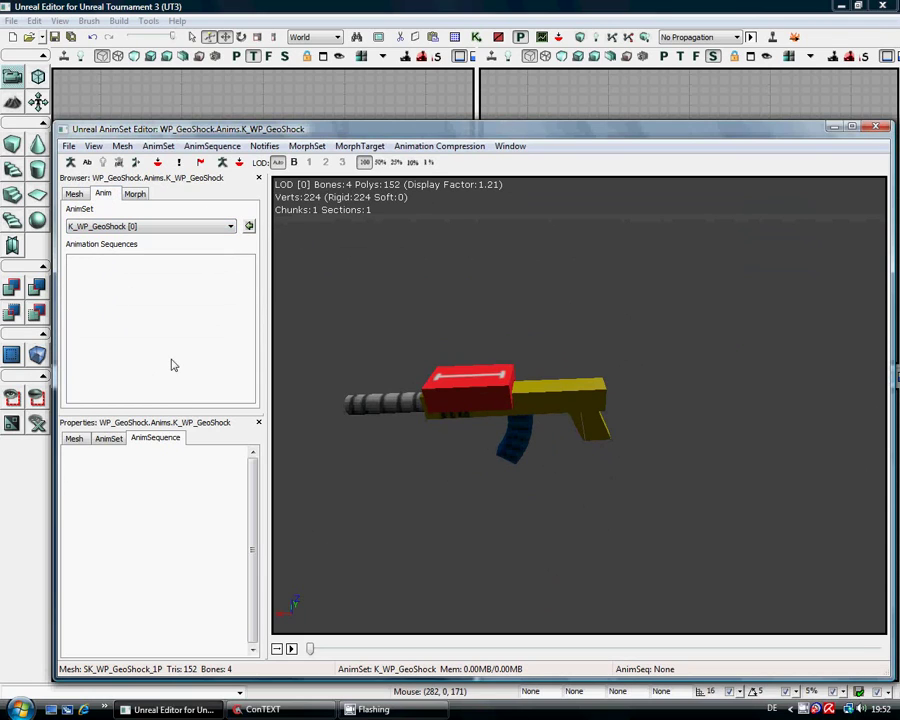
pyautogui.click(68, 146)
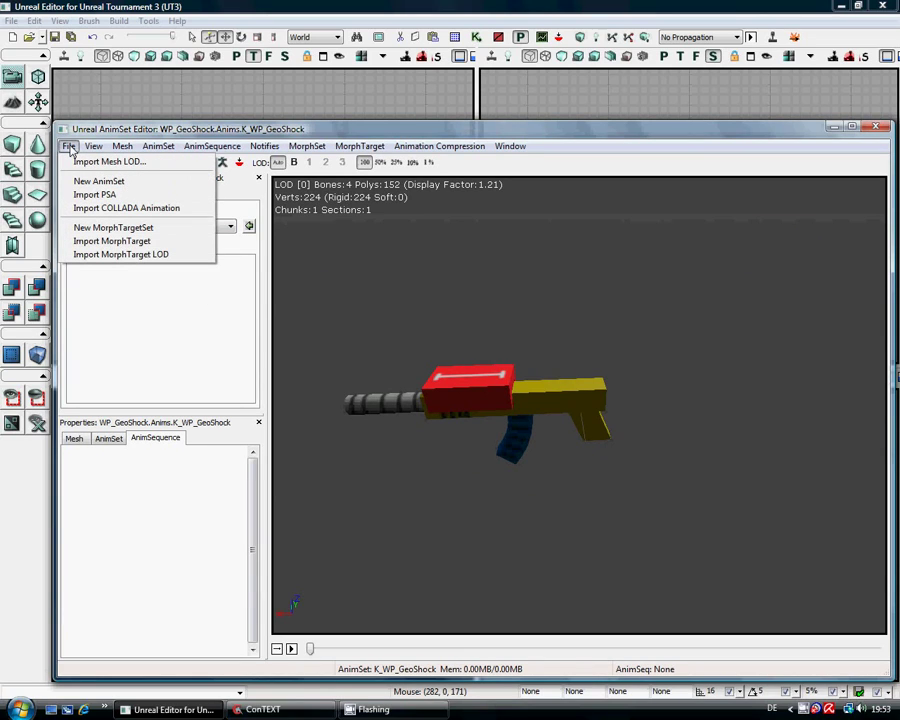
pyautogui.click(116, 196)
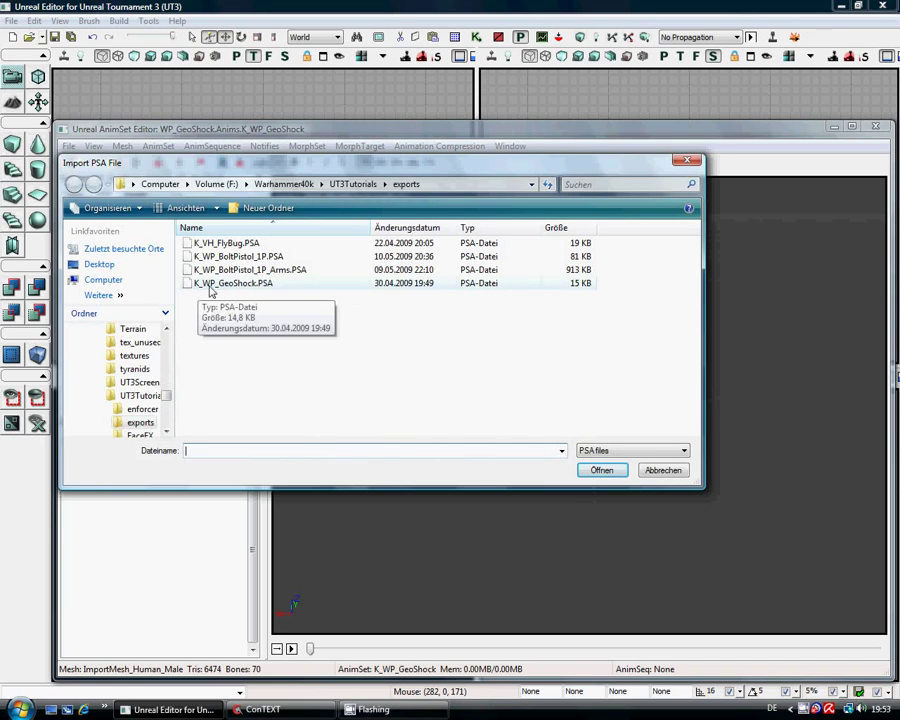
pyautogui.click(267, 286)
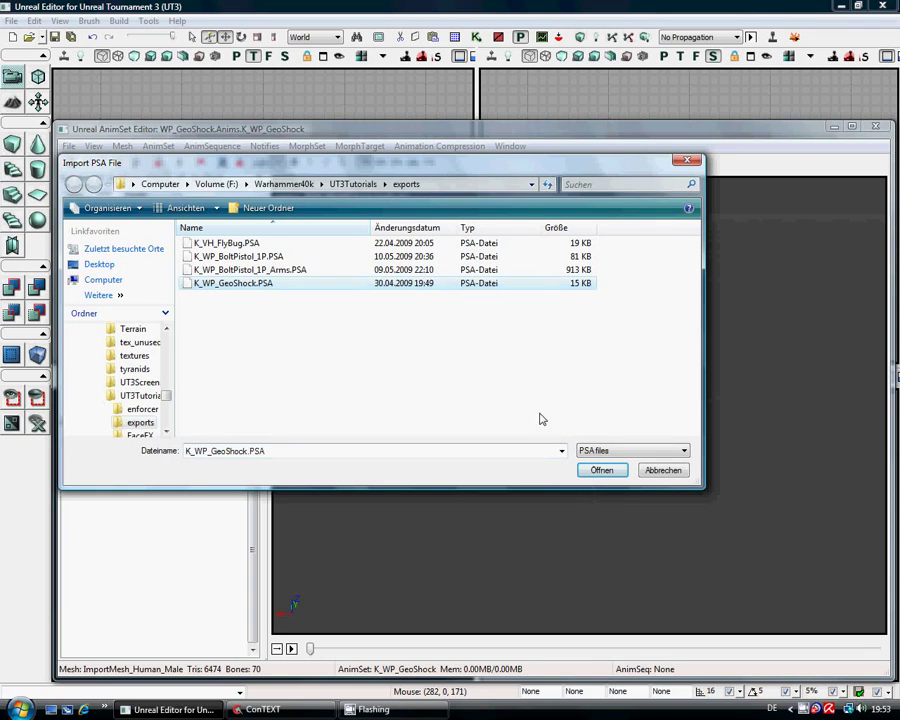
pyautogui.click(601, 471)
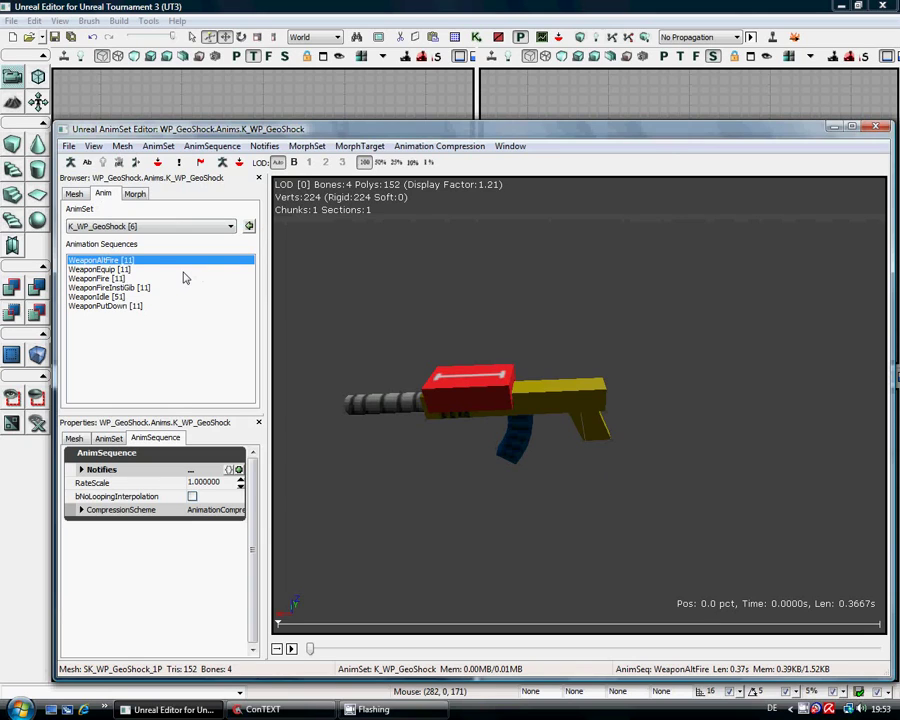
# Play back the WeaponEquip and WeaponPutDown sequences on the 1P mesh
pyautogui.click(96, 271)
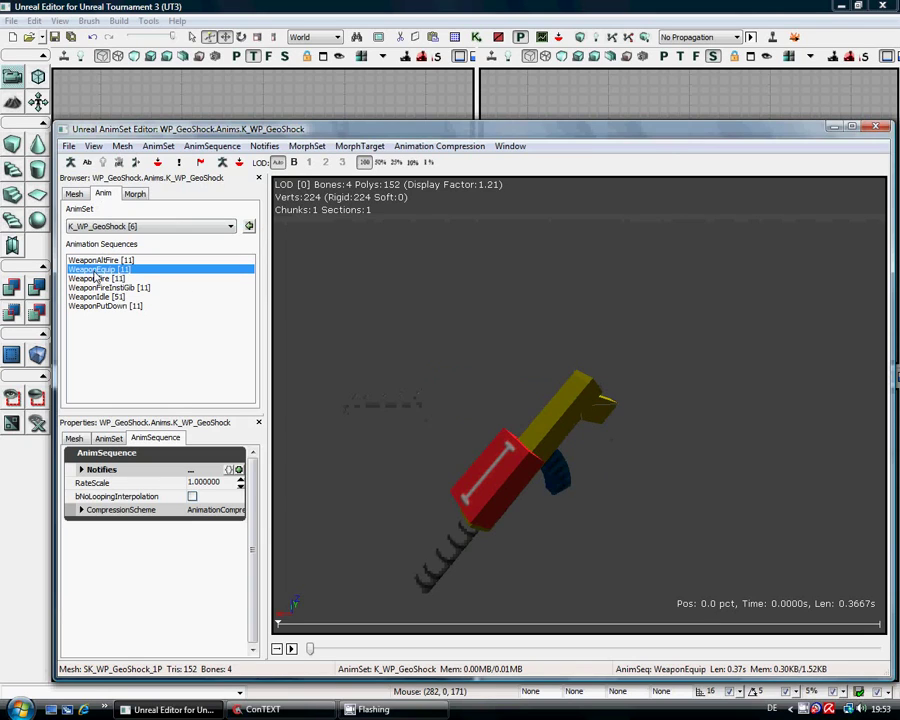
pyautogui.click(291, 650)
pyautogui.click(291, 650)
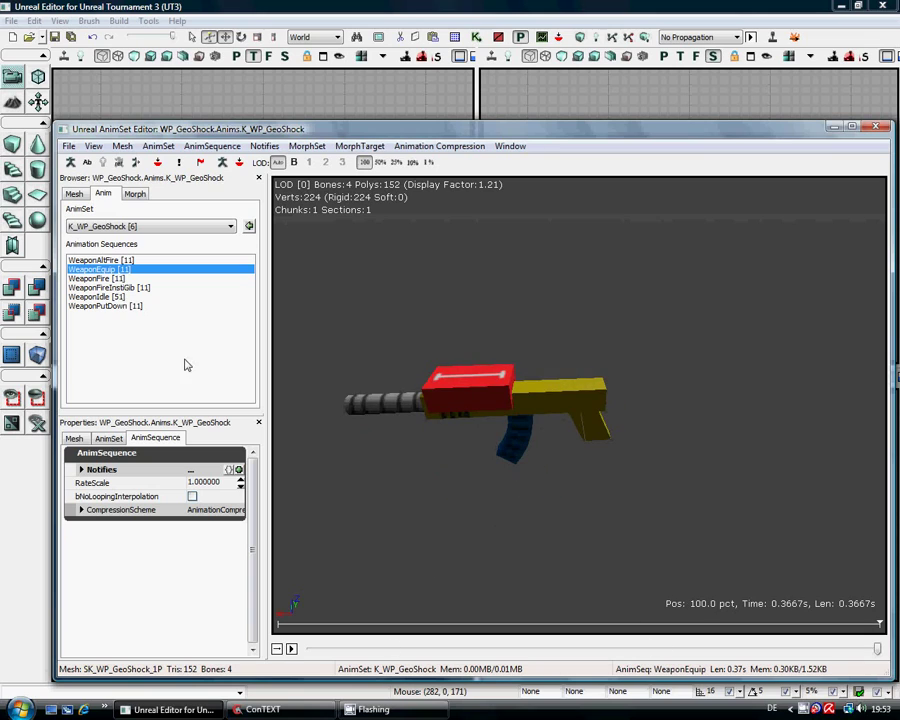
pyautogui.click(96, 306)
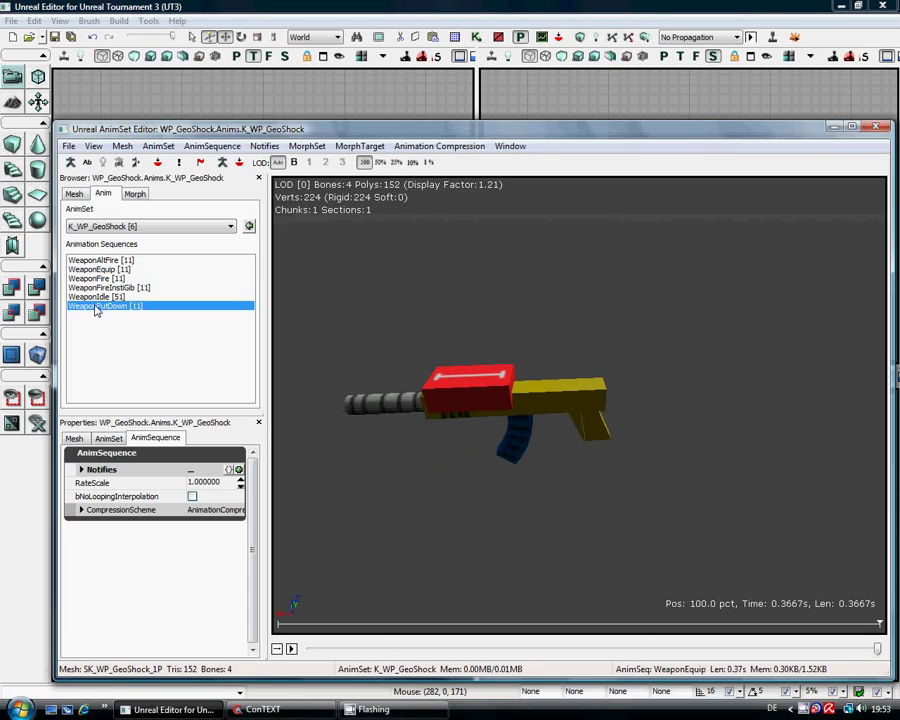
pyautogui.click(291, 650)
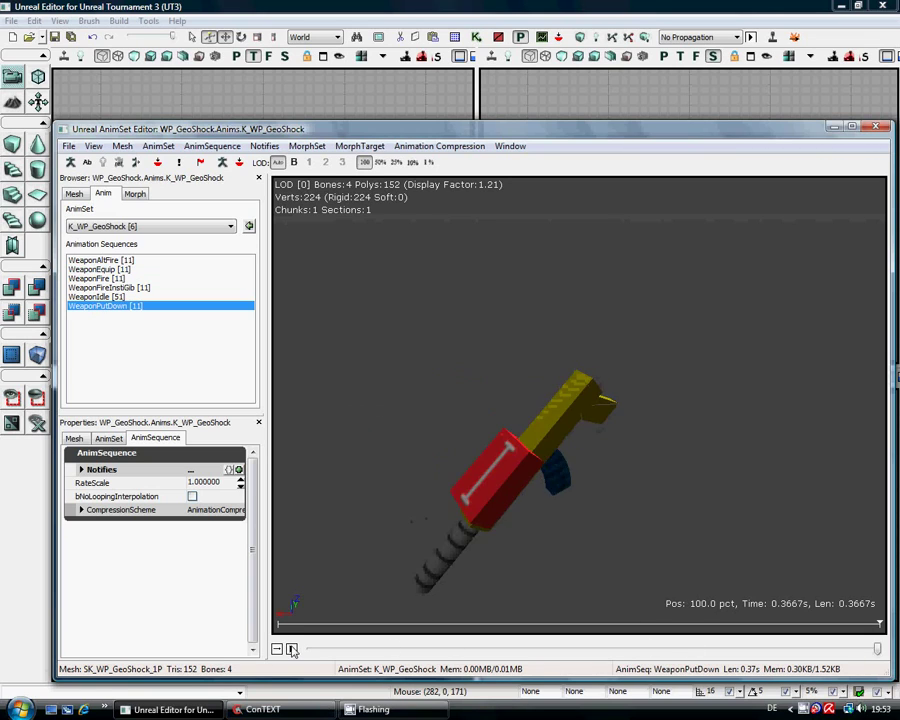
pyautogui.click(291, 650)
pyautogui.click(291, 650)
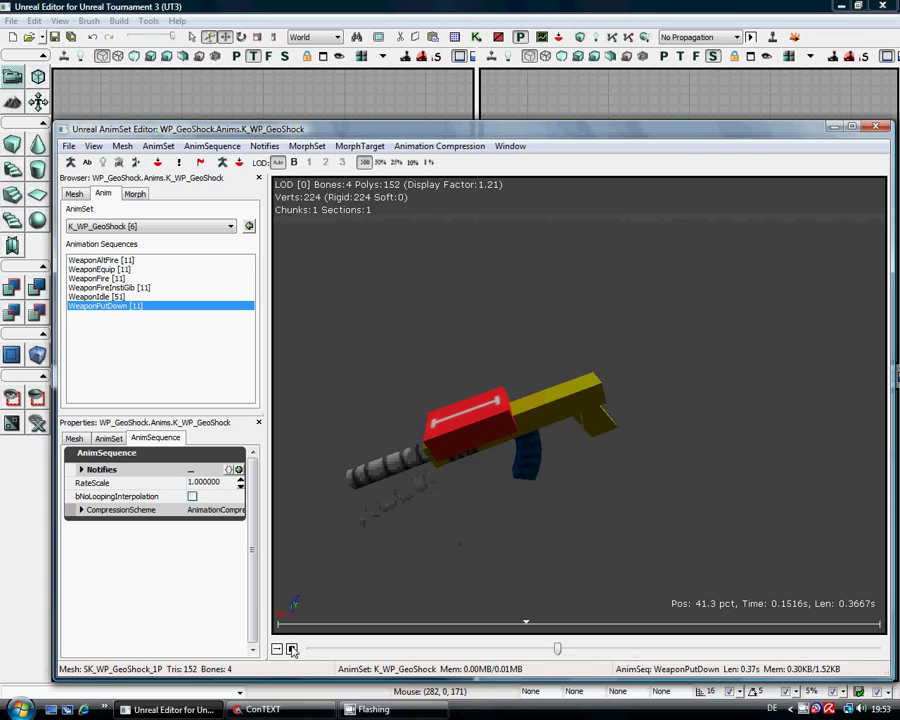
# Play back the WeaponFire sequence several times on the 1P mesh
pyautogui.click(95, 279)
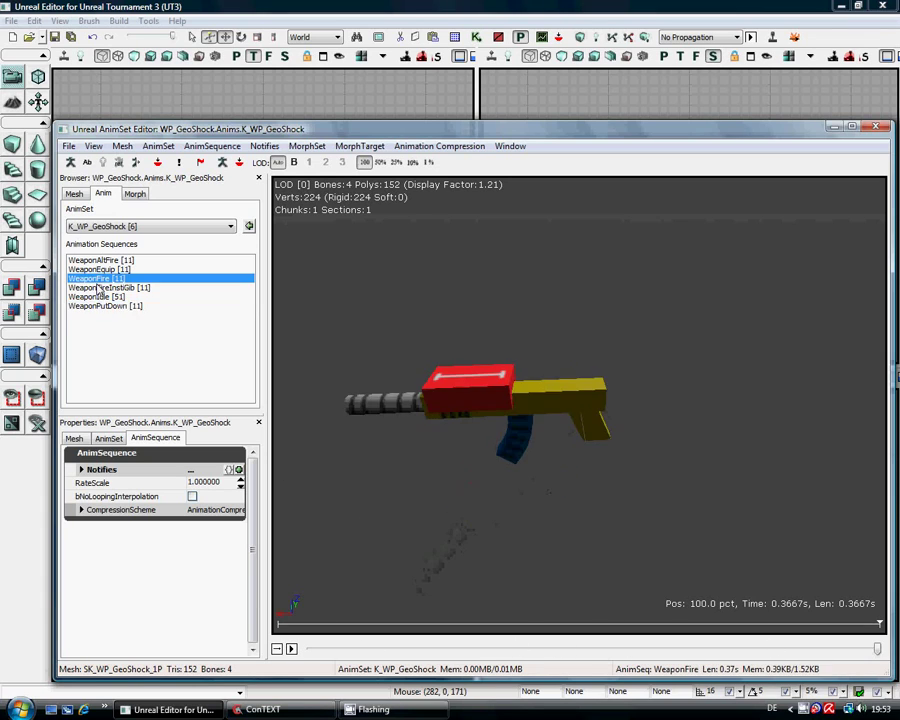
pyautogui.click(291, 650)
pyautogui.click(291, 650)
pyautogui.click(291, 650)
# Turn off bAnimRotationOnly in the AnimSet properties and replay the WeaponFire sequence
pyautogui.click(110, 439)
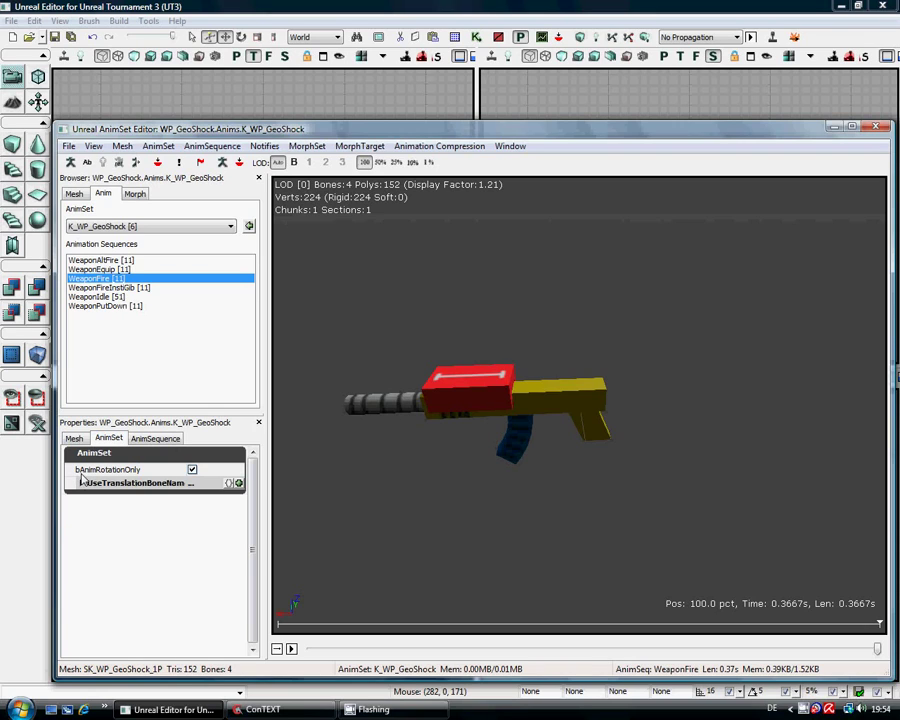
pyautogui.moveTo(103, 472)
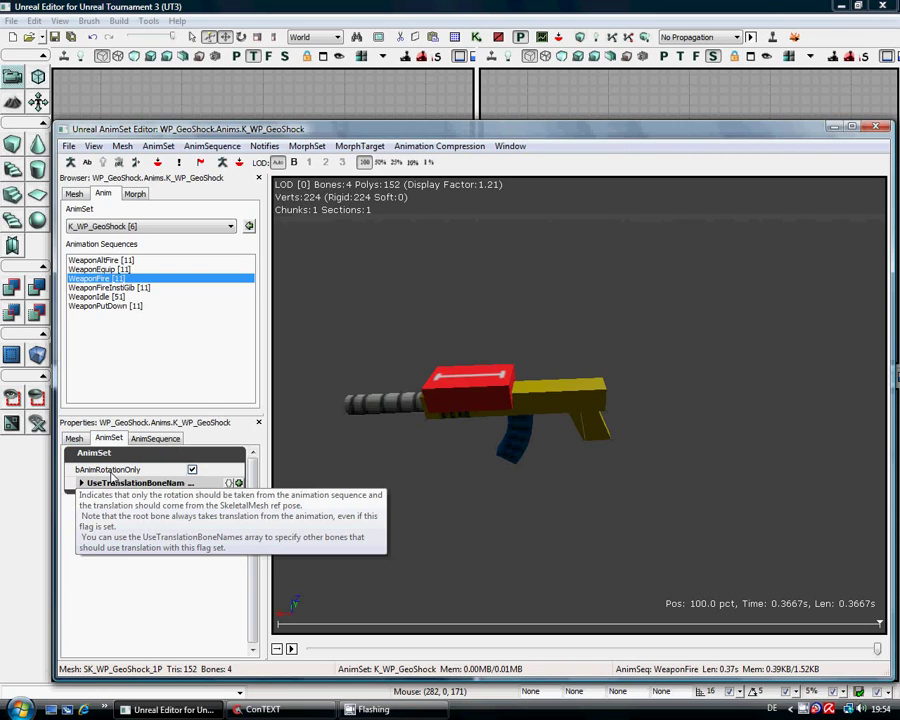
pyautogui.click(192, 470)
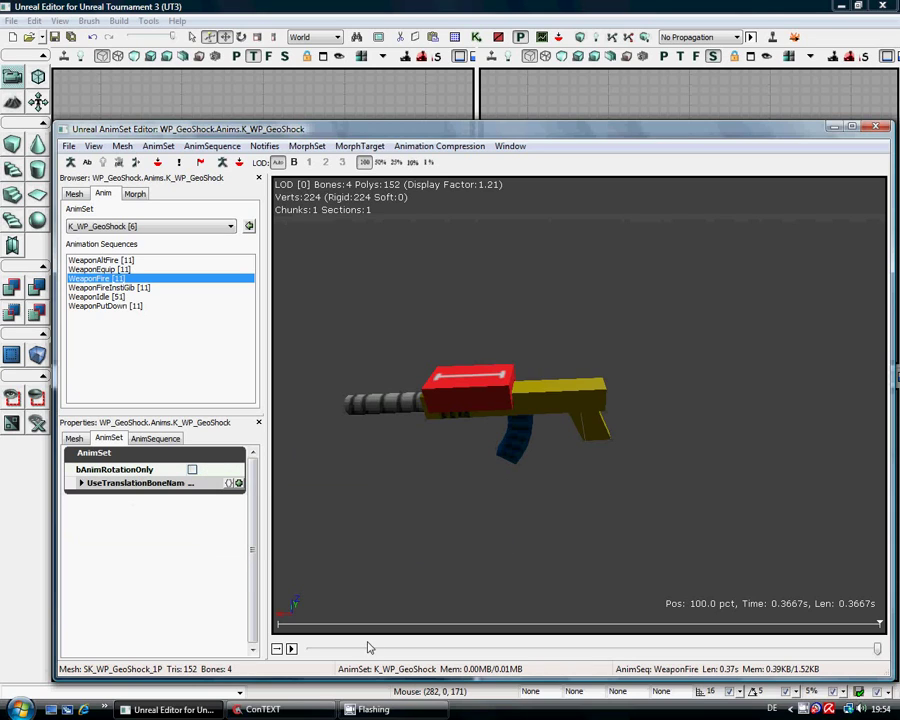
pyautogui.click(291, 649)
# Return to the skeletal mesh settings and close the AnimSet Editor of K_WP_GeoShock
pyautogui.click(74, 195)
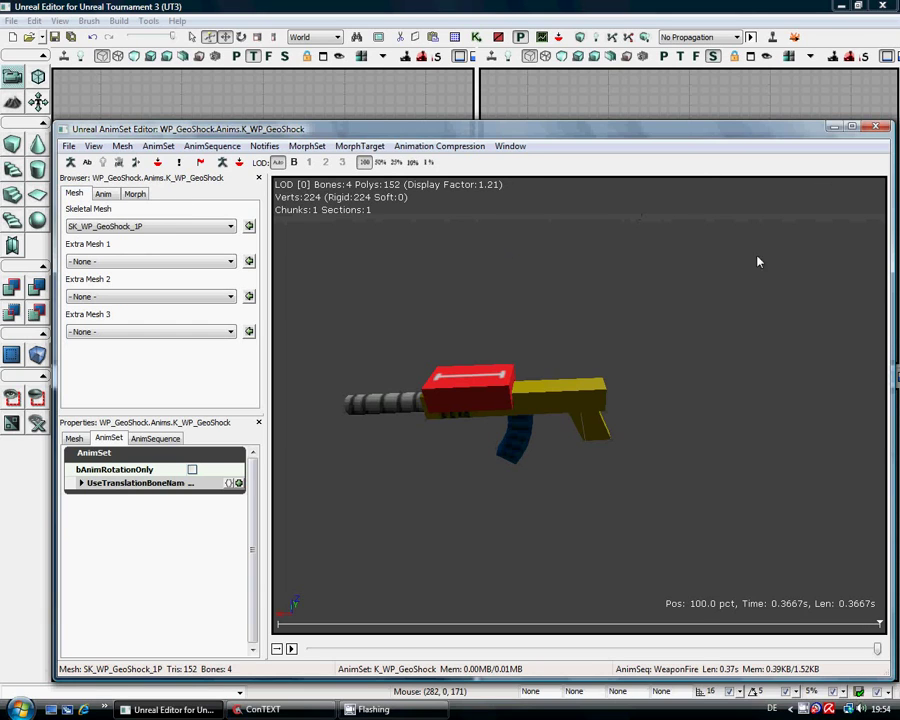
pyautogui.hotkey('alt', 'F4')
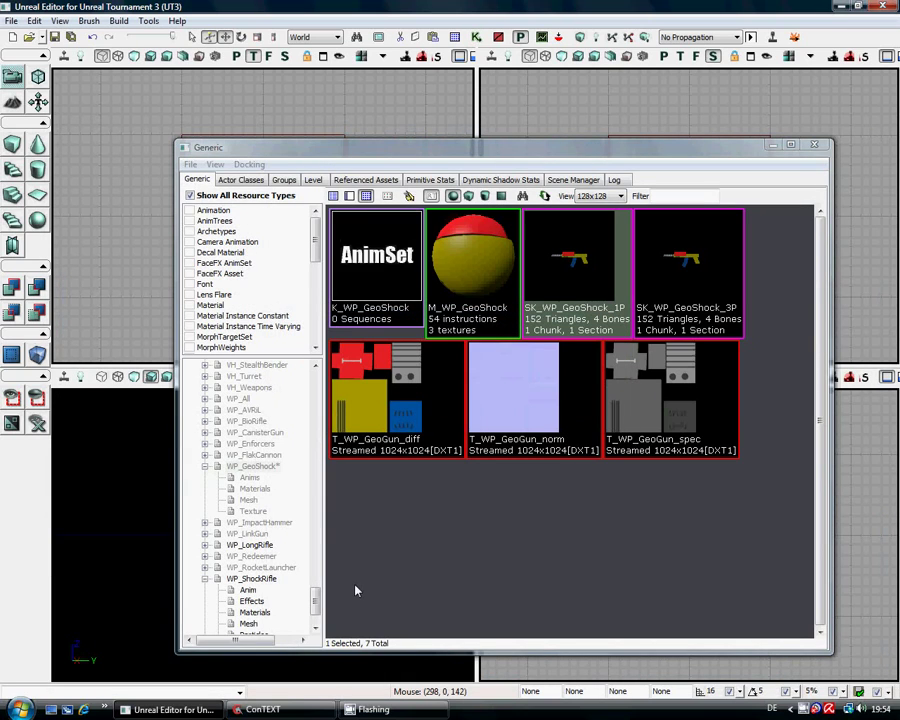
# Start saving the WP_GeoShock package with Save As and agree to fully load it
pyautogui.rightClick(245, 467)
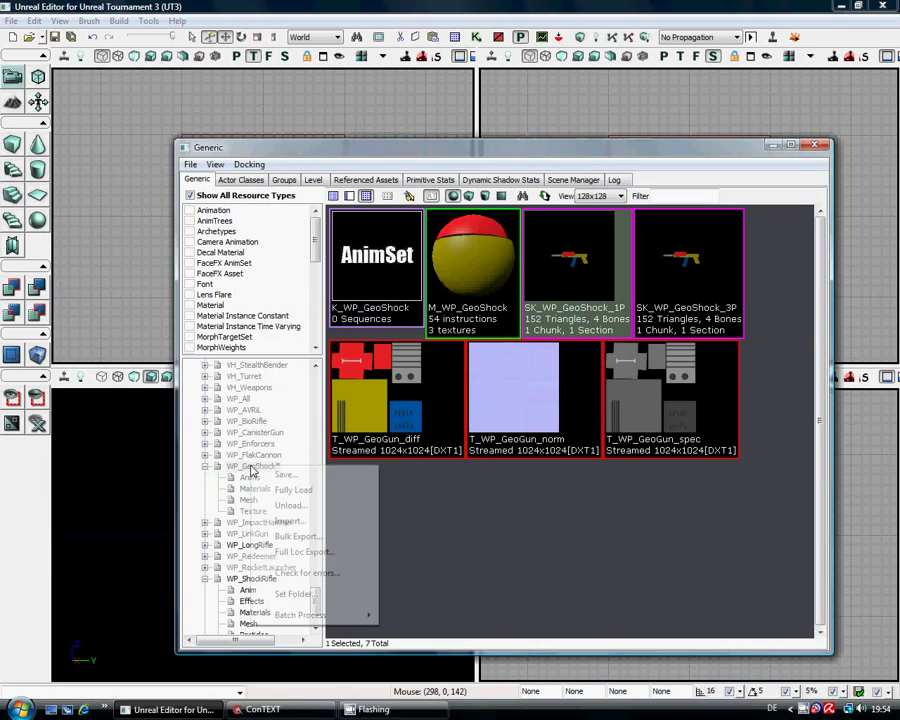
pyautogui.press('Escape')
pyautogui.rightClick(260, 468)
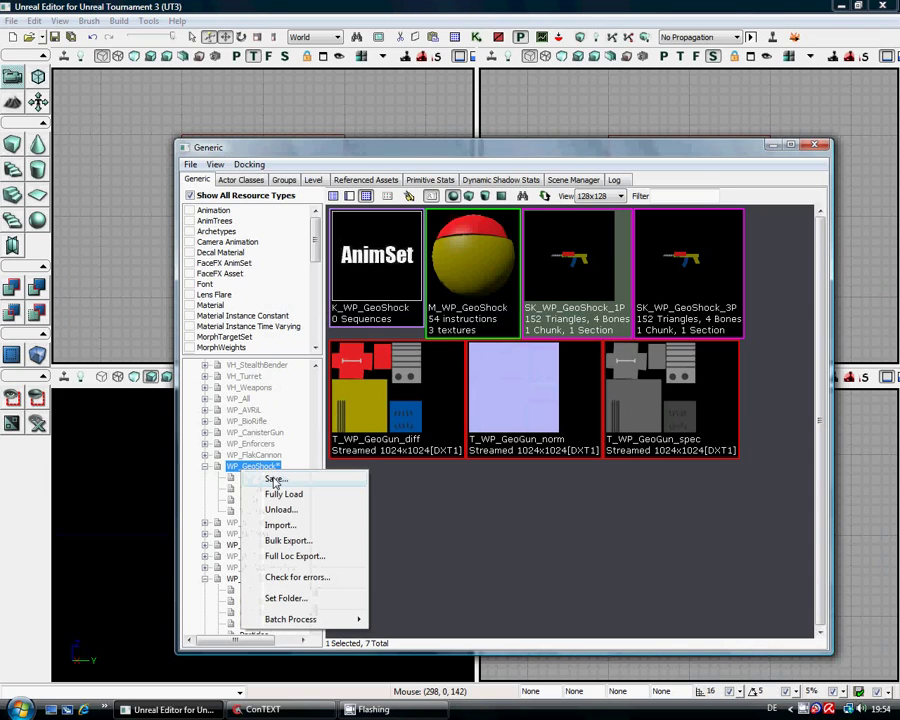
pyautogui.click(275, 481)
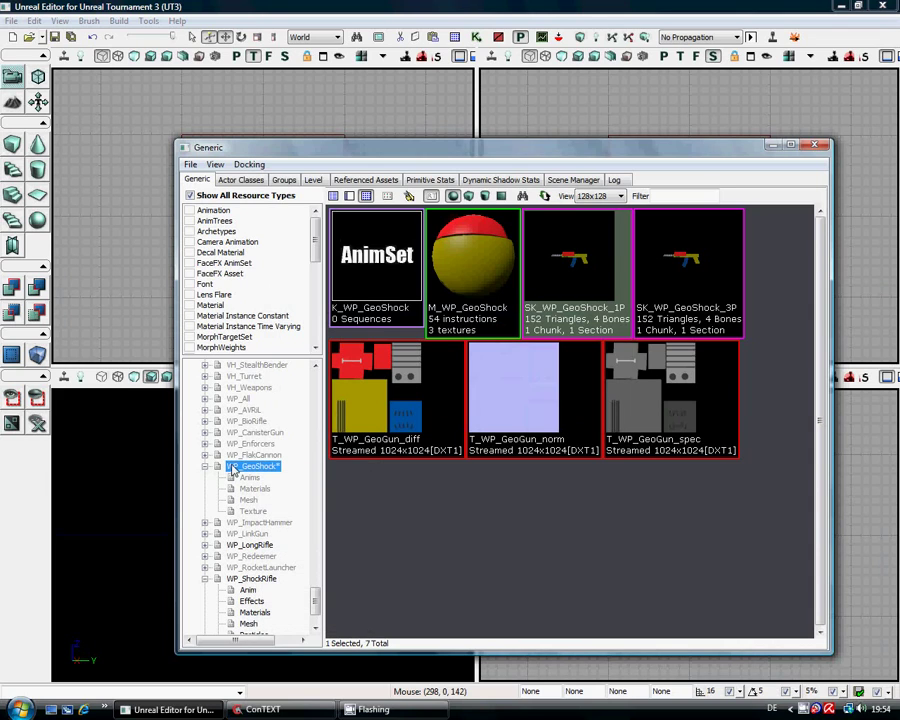
pyautogui.click(189, 165)
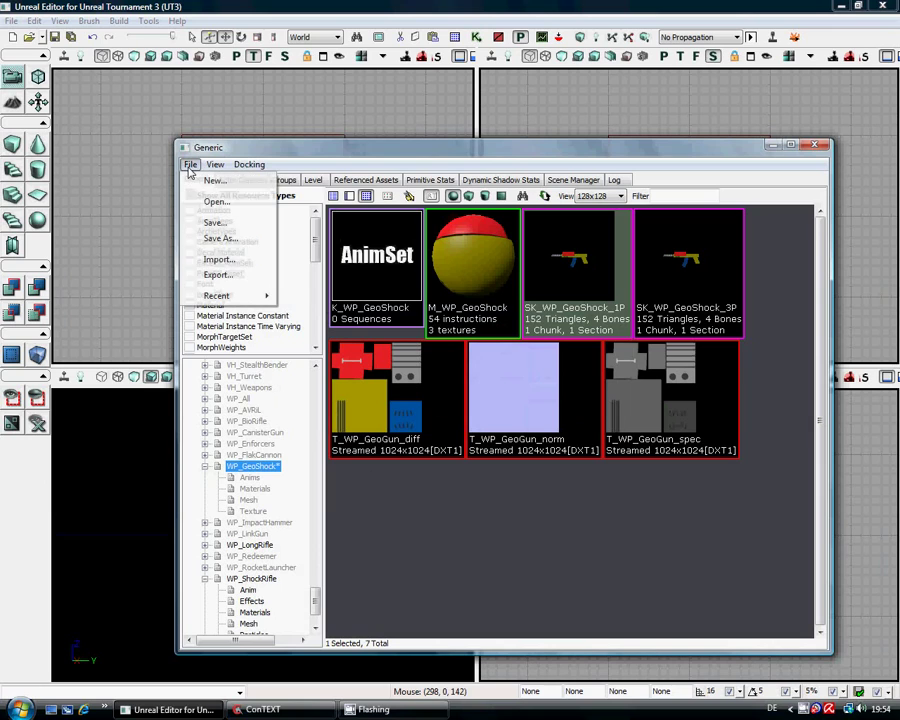
pyautogui.click(215, 239)
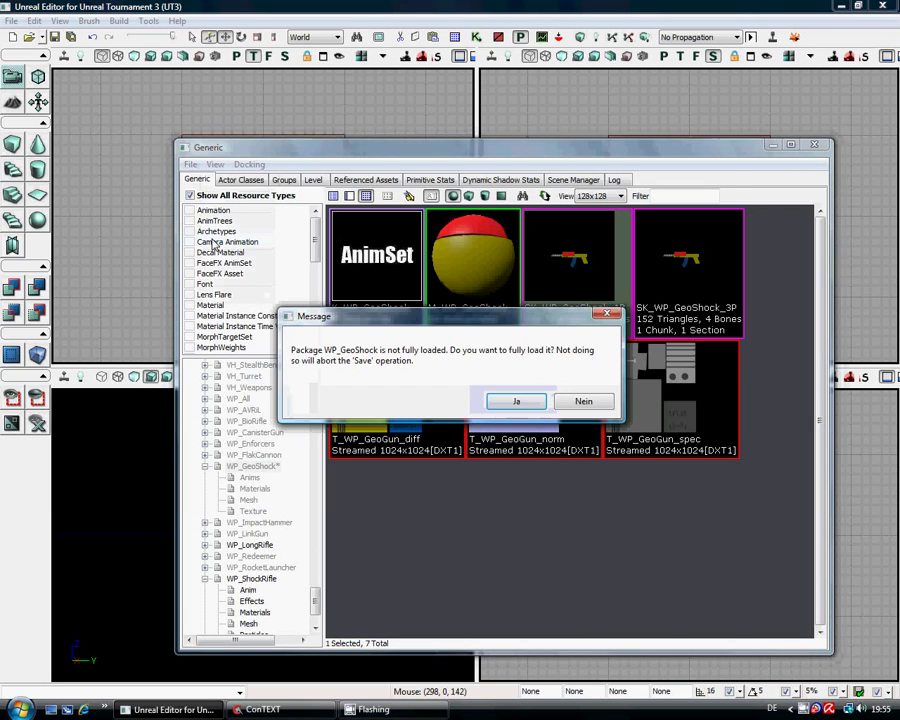
pyautogui.click(516, 401)
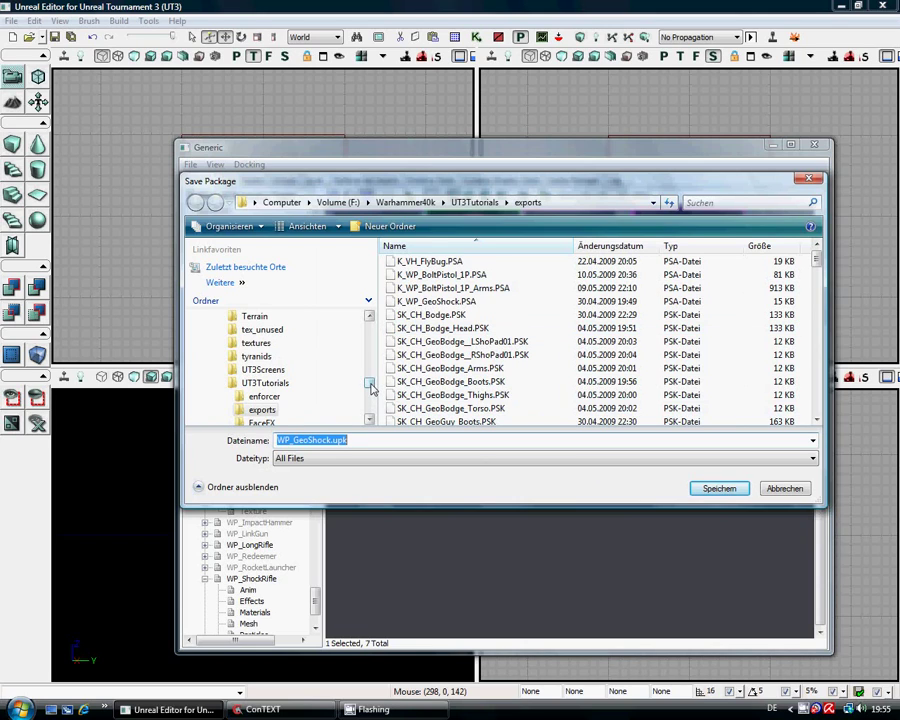
# Try to save the package as WP_GeoShock.upk in the Unreal Tournament 3 folder UTGame\Unpublished\CookedPC\CustomWeapons
pyautogui.moveTo(370, 388); pyautogui.dragTo(369, 318)
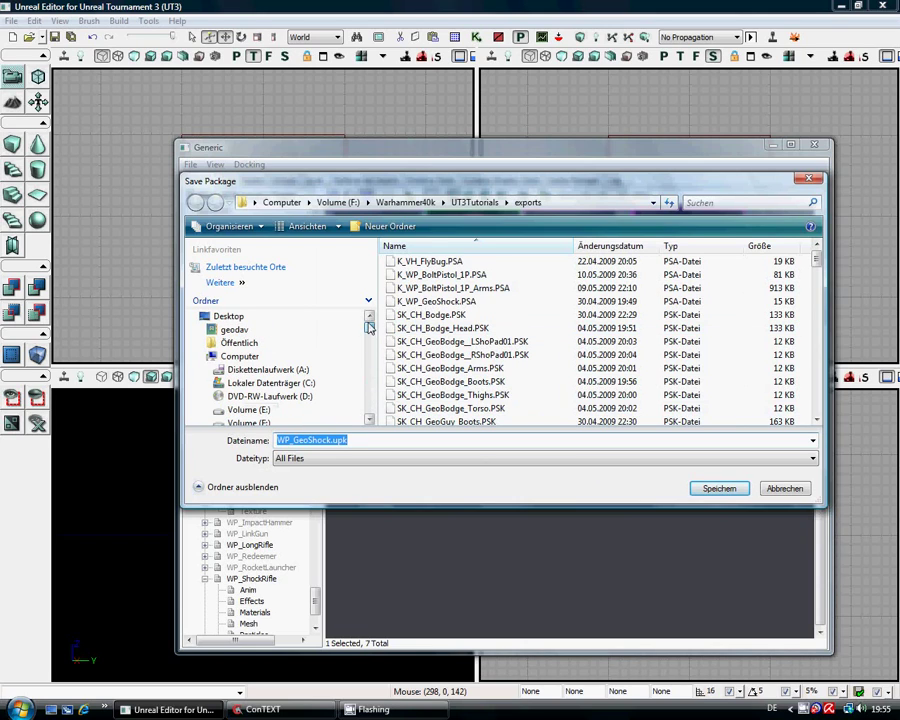
pyautogui.click(203, 330)
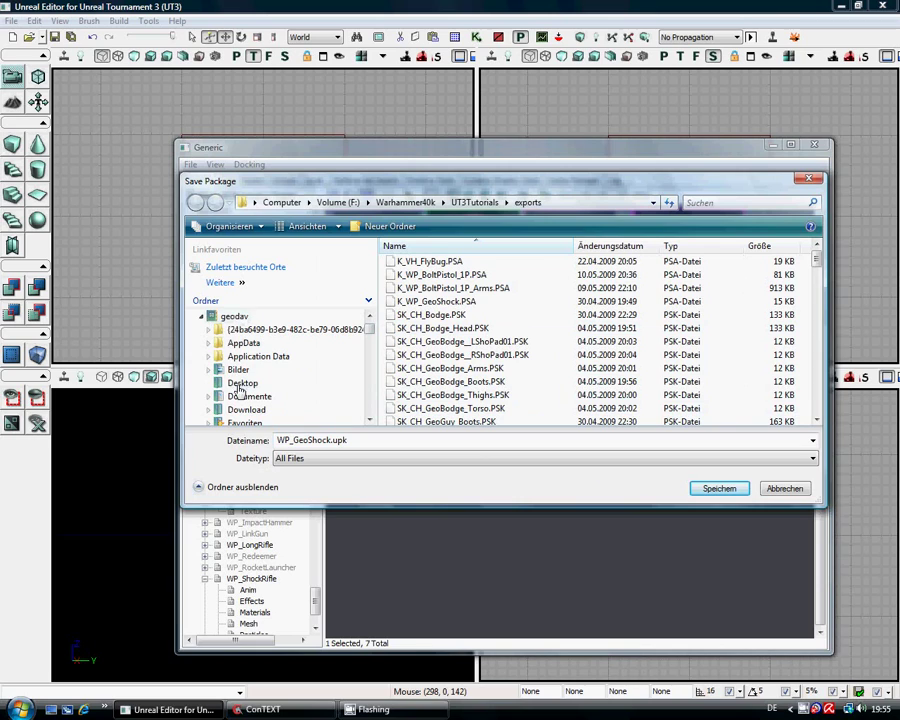
pyautogui.click(209, 396)
pyautogui.click(215, 397)
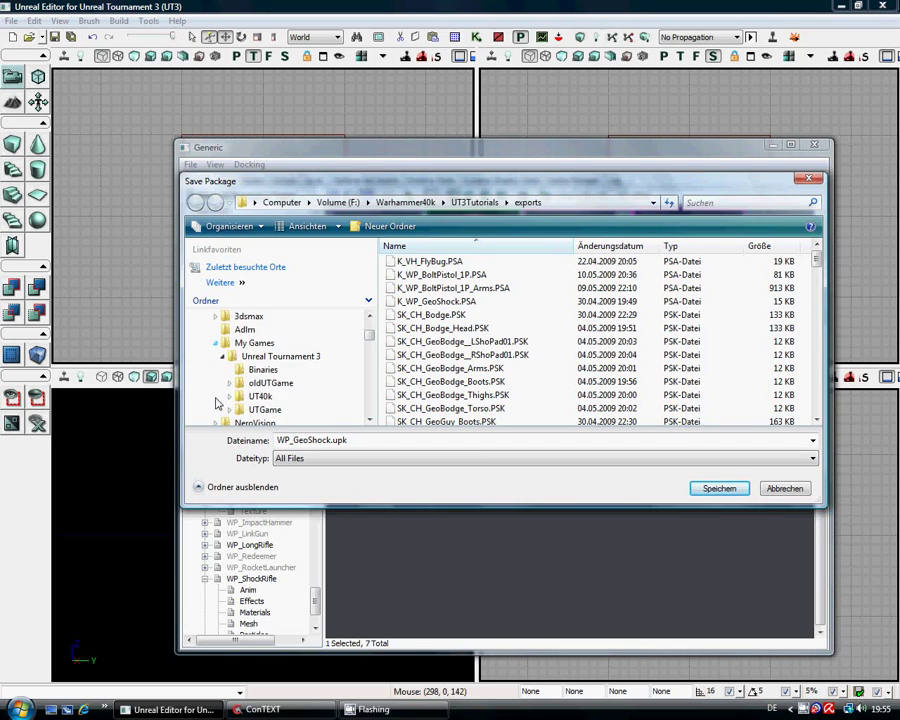
pyautogui.click(229, 411)
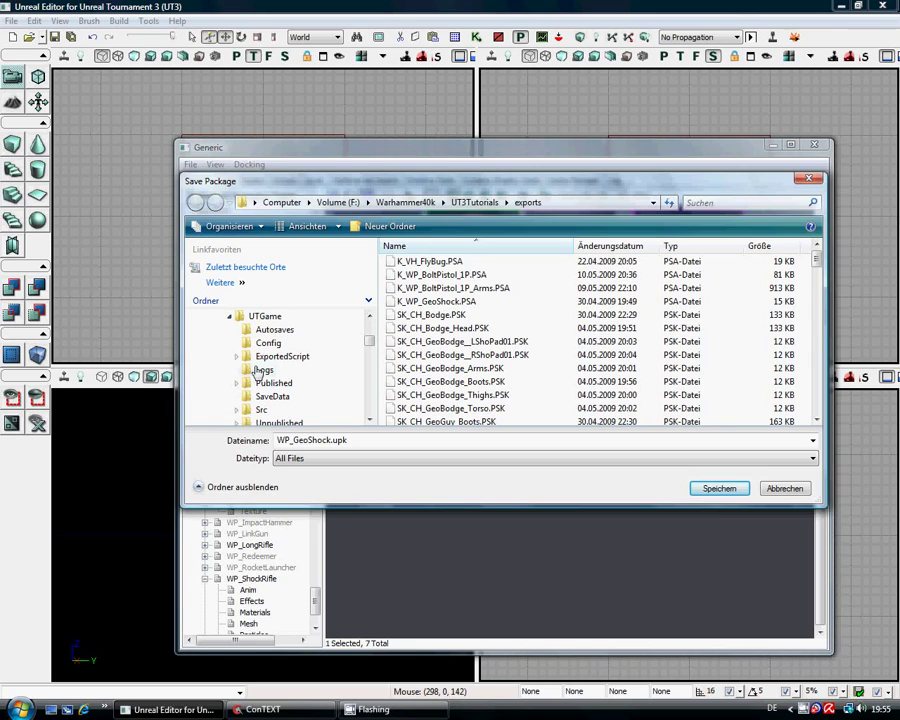
pyautogui.click(237, 423)
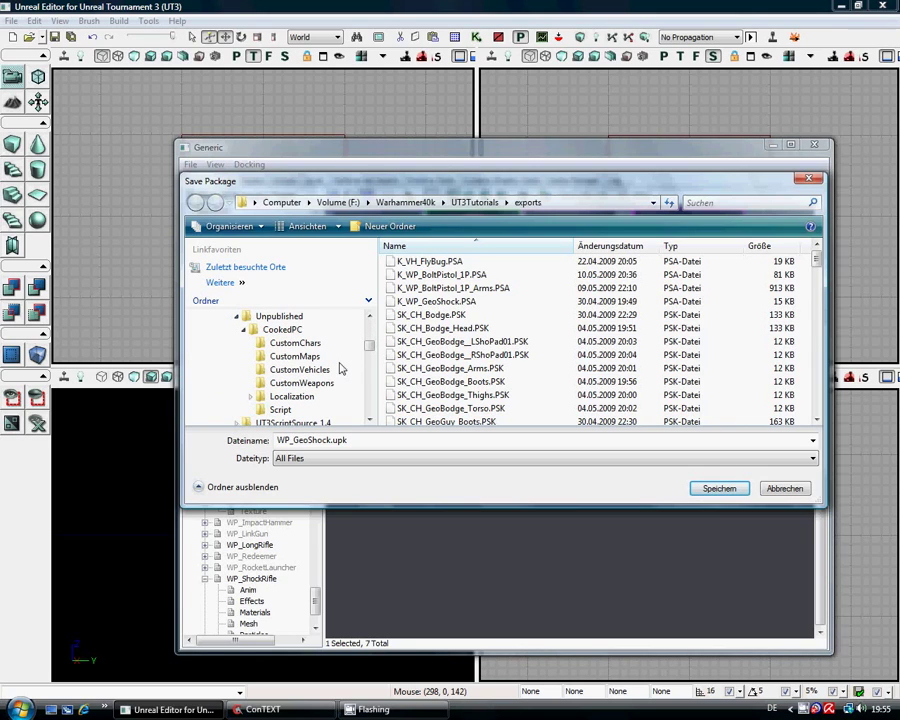
pyautogui.click(290, 386)
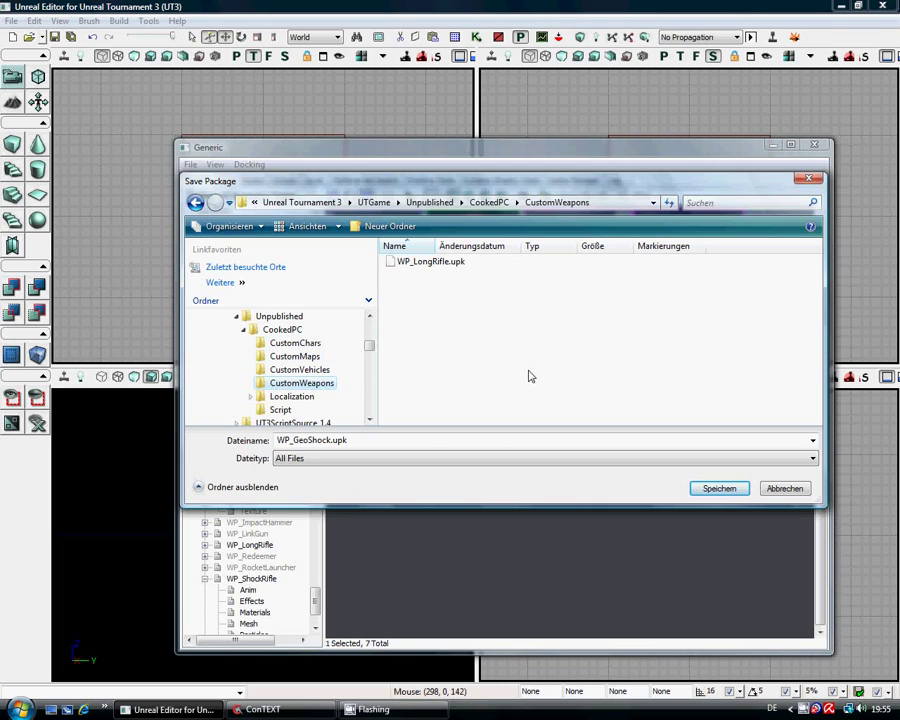
pyautogui.click(718, 489)
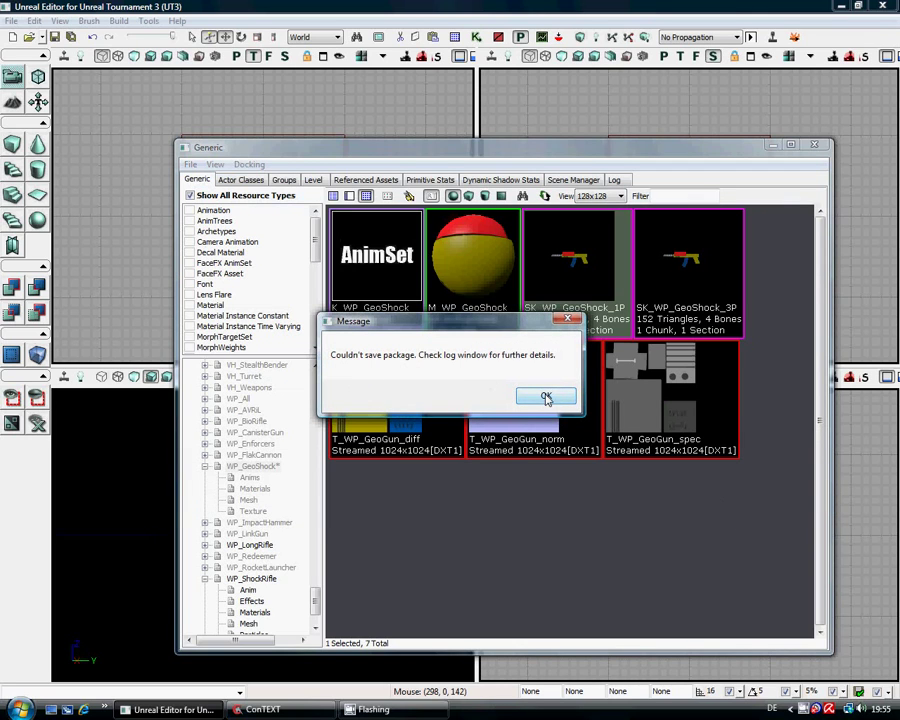
pyautogui.click(546, 398)
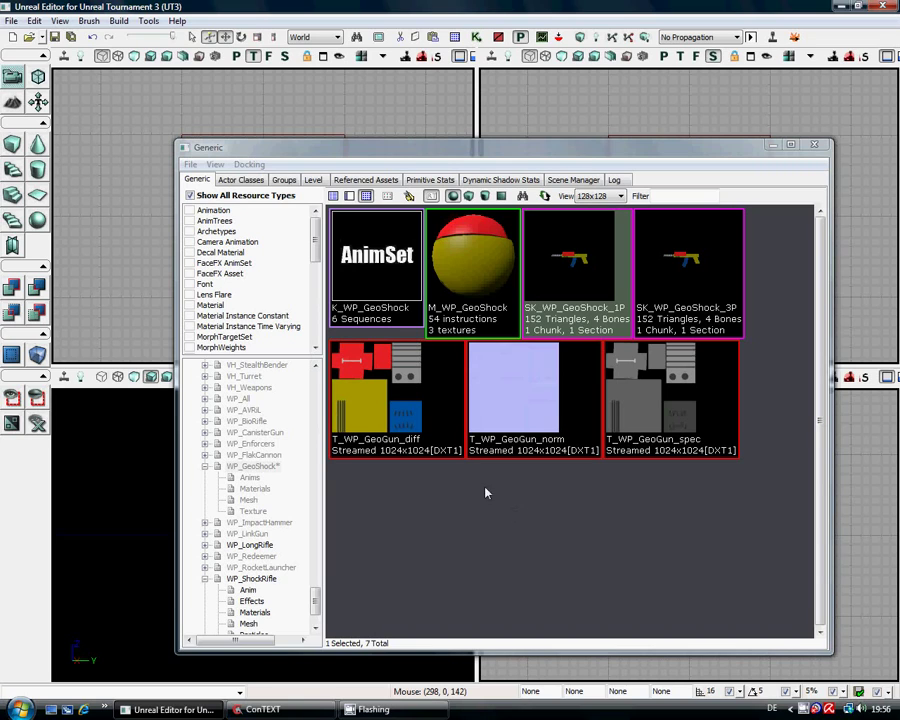
# Try again to save the WP_GeoShock package directly from the package tree, fully loading it first
pyautogui.rightClick(250, 466)
pyautogui.click(272, 476)
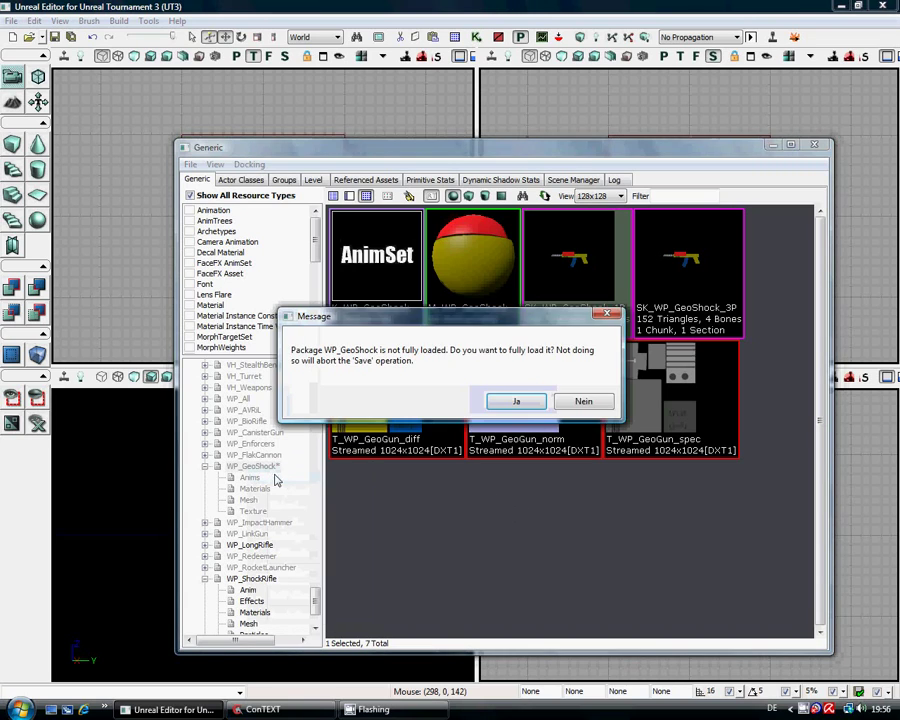
pyautogui.click(524, 406)
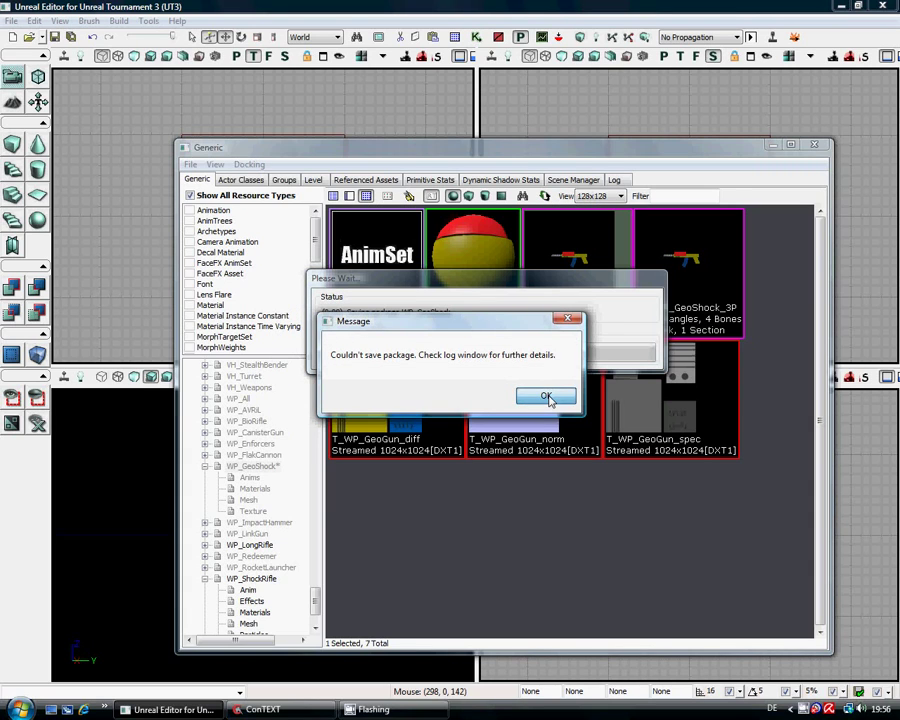
pyautogui.click(546, 397)
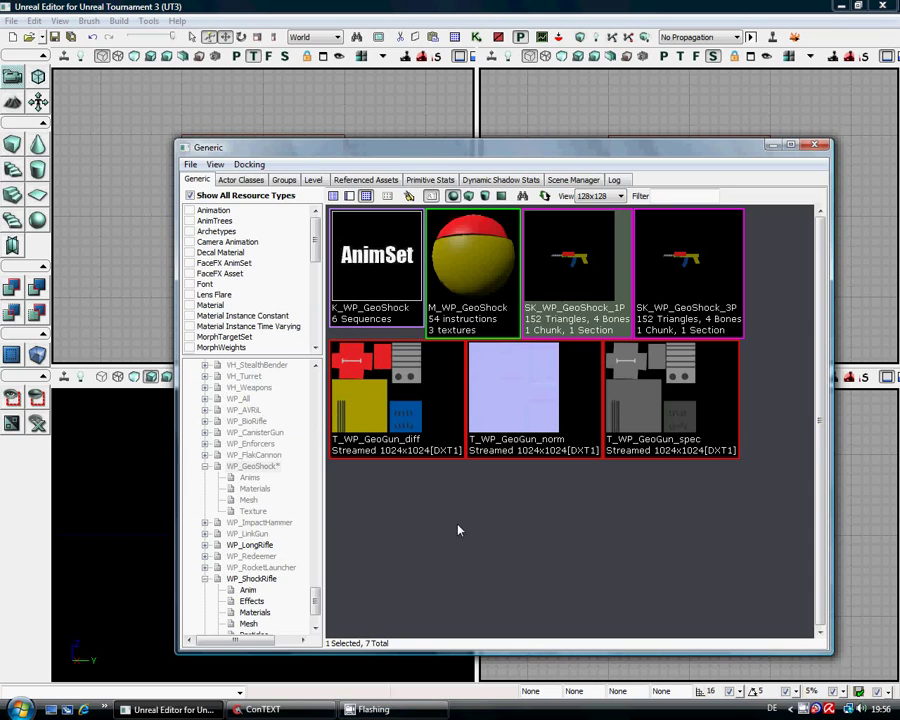
pyautogui.rightClick(803, 710)
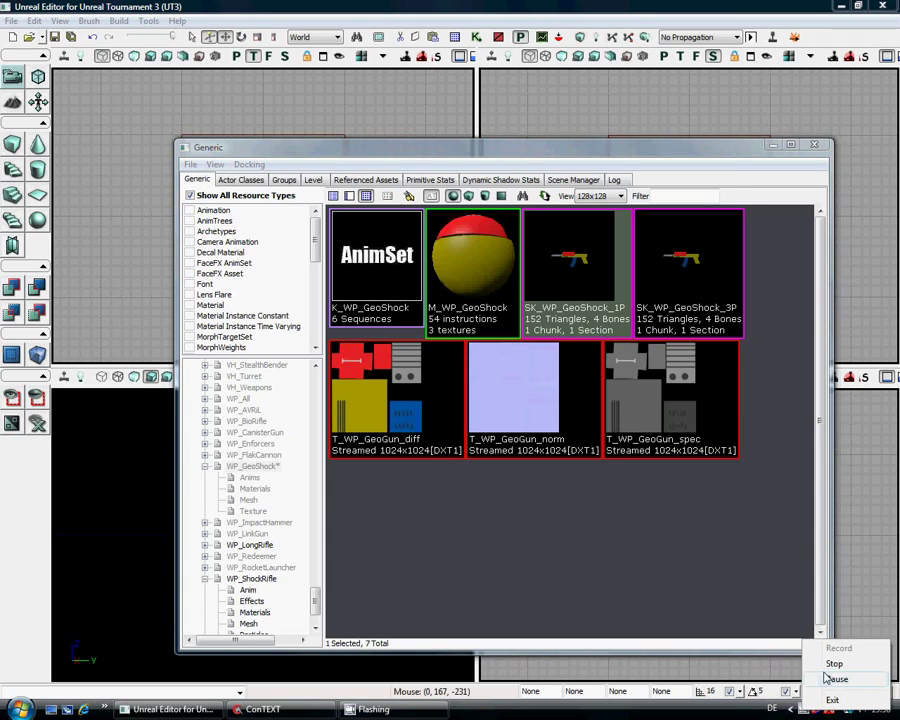